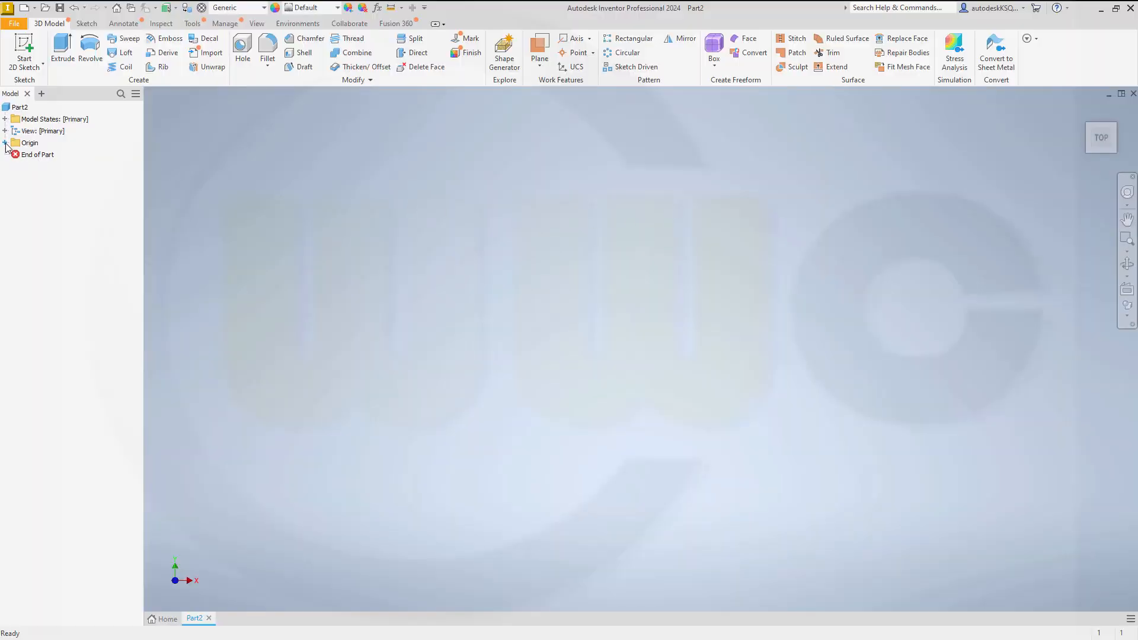
Make all origin planes, axes and the center point visible in the part.
left_click(4, 143)
left_click(47, 156)
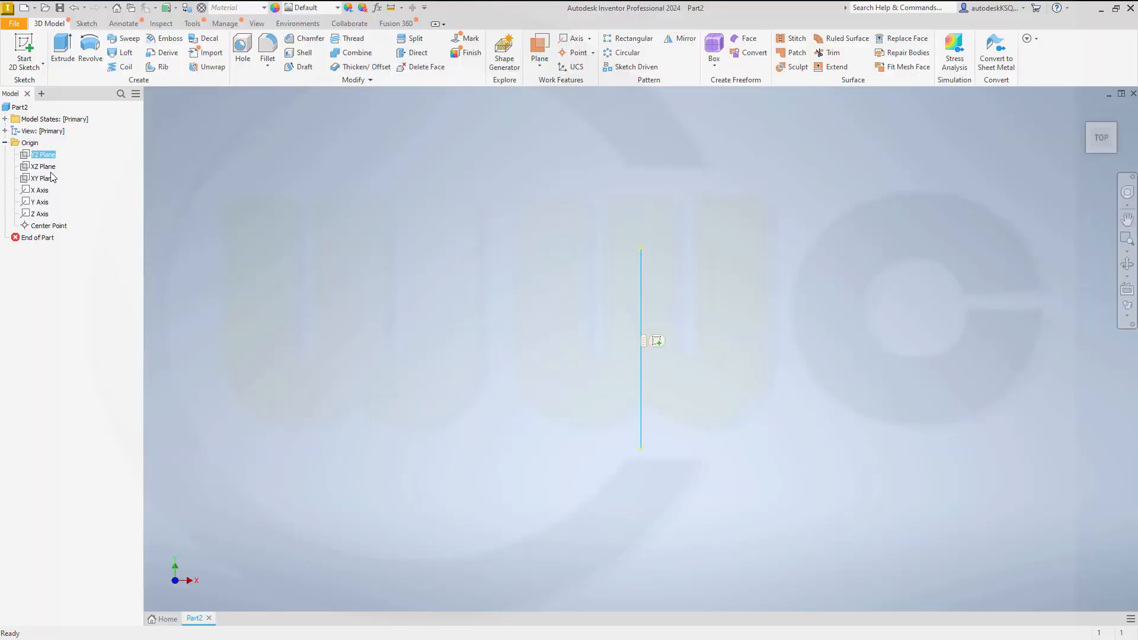
left_click(50, 226, "shift")
right_click(50, 227)
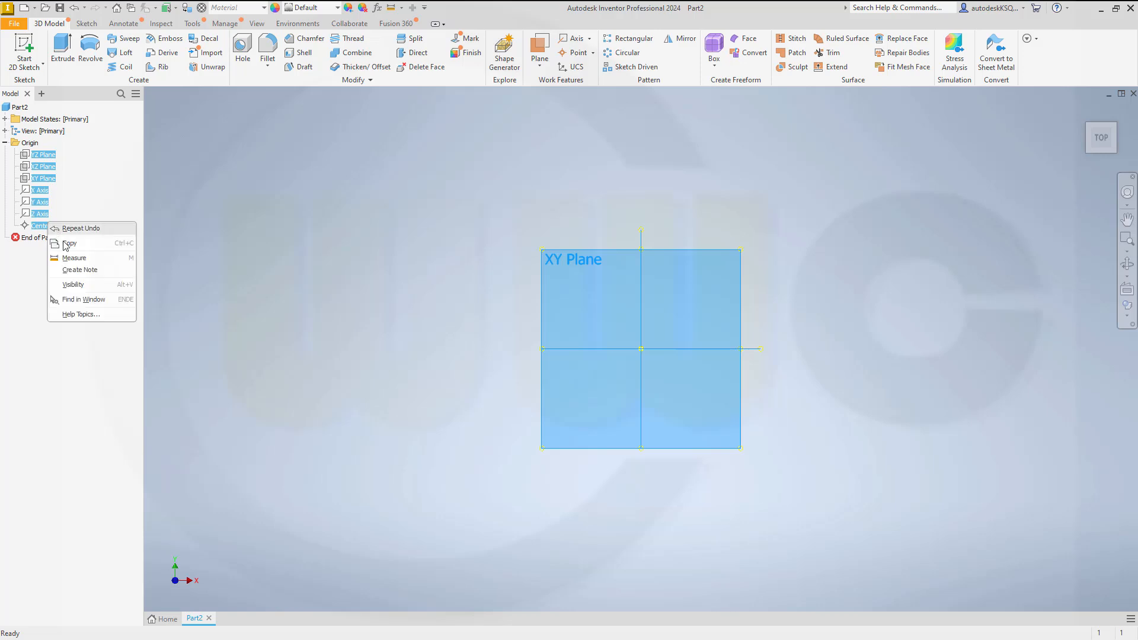
left_click(74, 288)
middle_click_drag(550, 196, 507, 204, "shift")
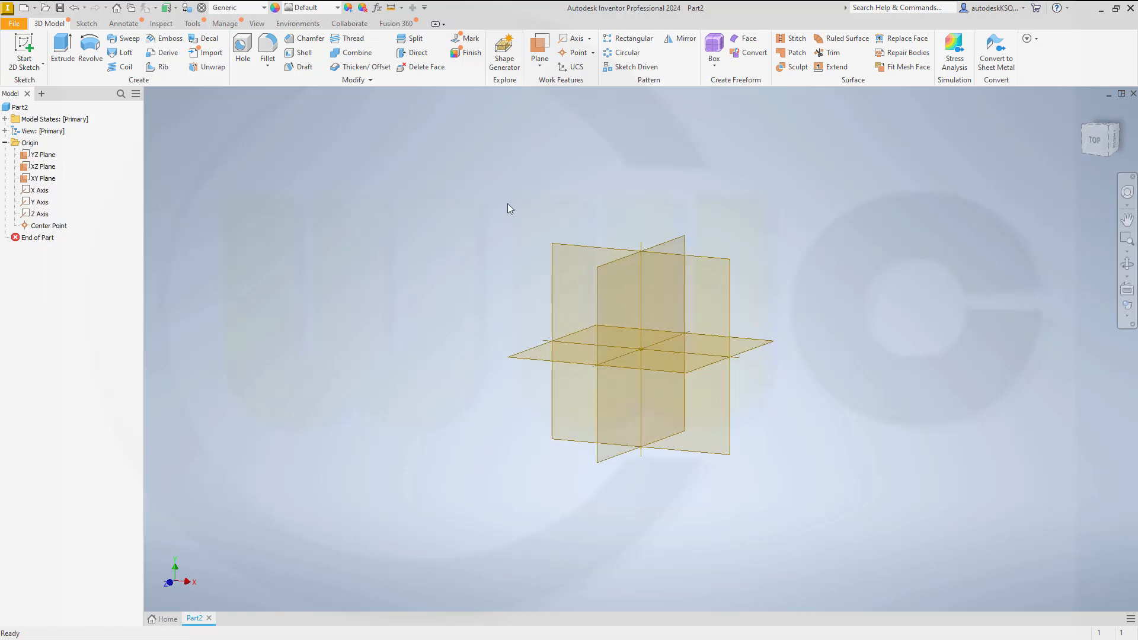
Create a work plane offset 193,94 mm - 6 mm from the XZ plane.
left_click(539, 51)
left_click_drag(759, 346, 757, 234)
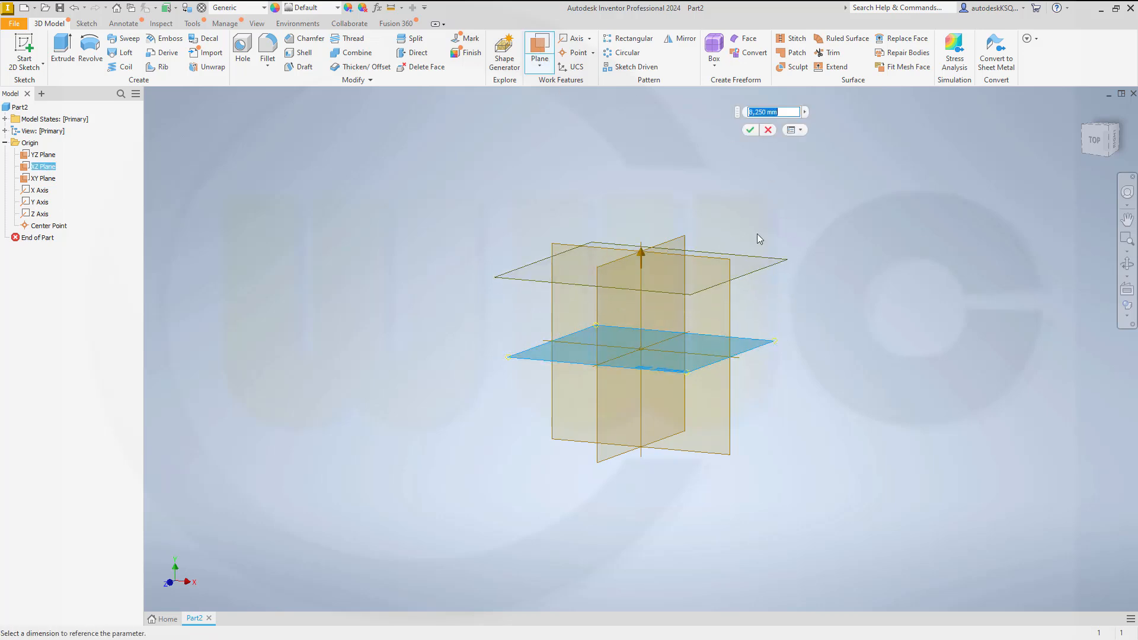
type("193")
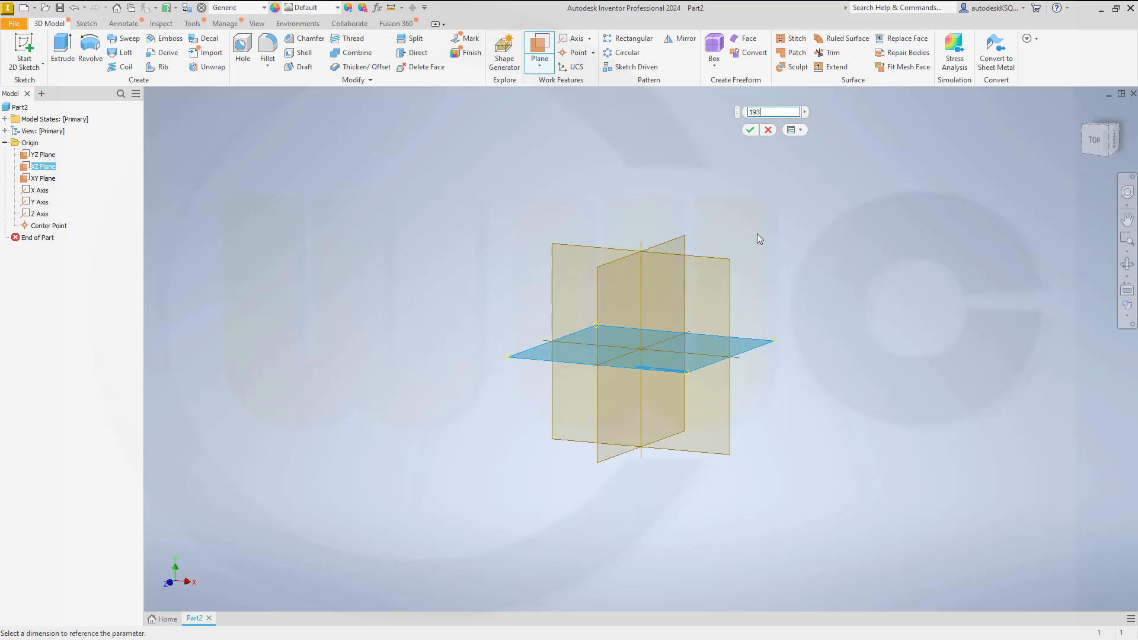
type(",94")
key("Return")
Create a second work plane offset 193,94 mm from the XZ plane.
right_click(766, 234)
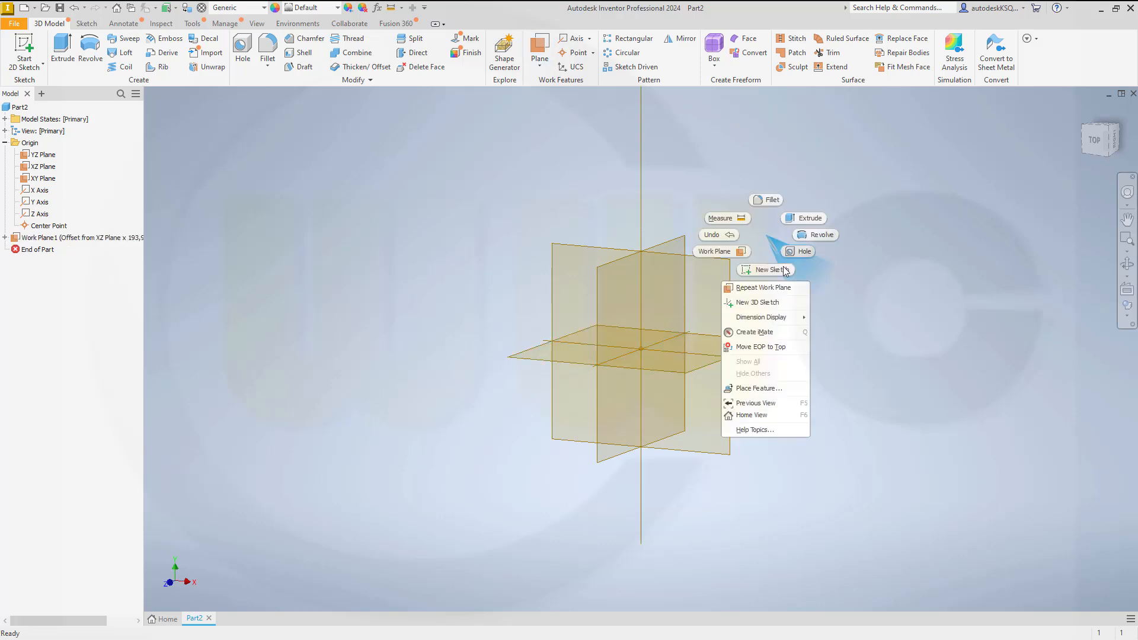
left_click(785, 289)
left_click_drag(769, 348, 764, 238)
type("193,94")
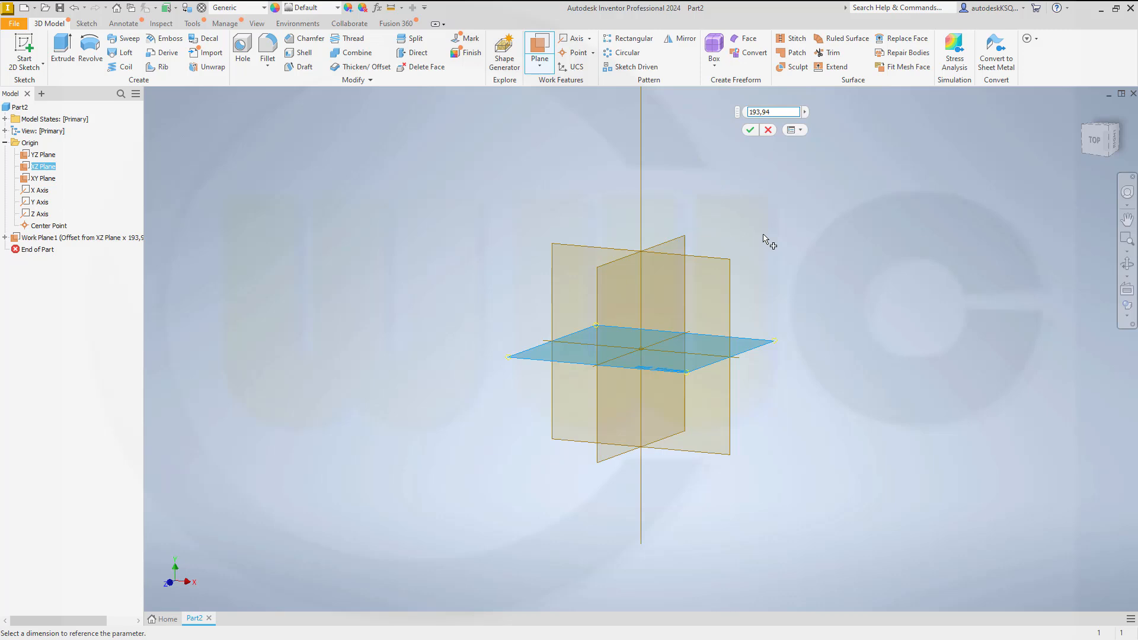
key("Return")
Create a work plane offset -12 mm from the XZ plane.
right_click(764, 237)
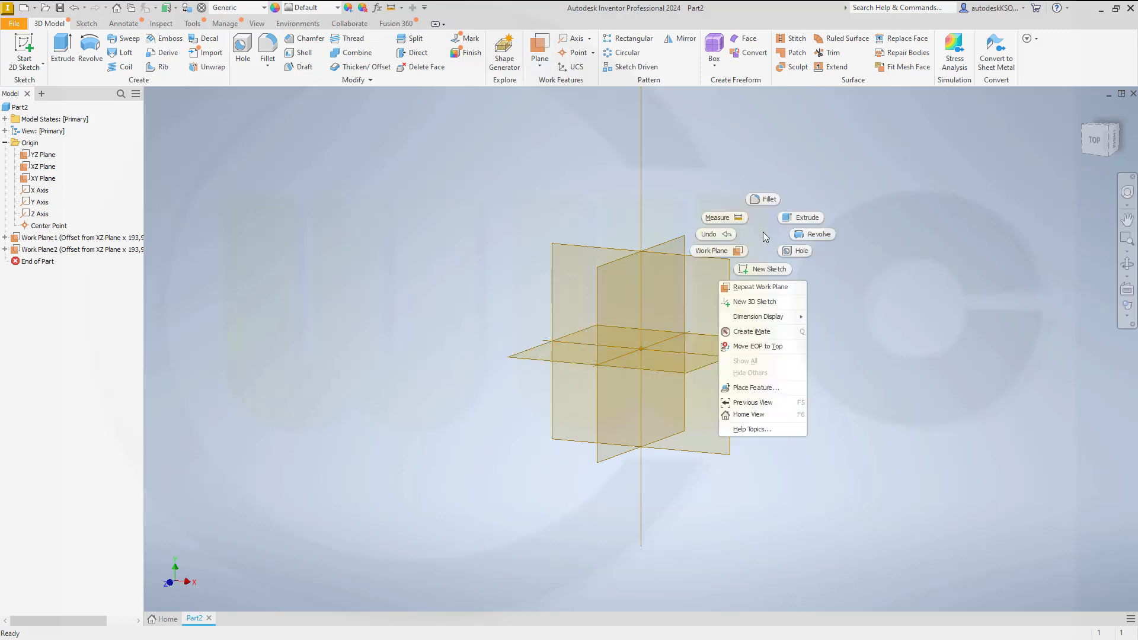
left_click(747, 287)
left_click_drag(718, 371, 719, 414)
type("-12")
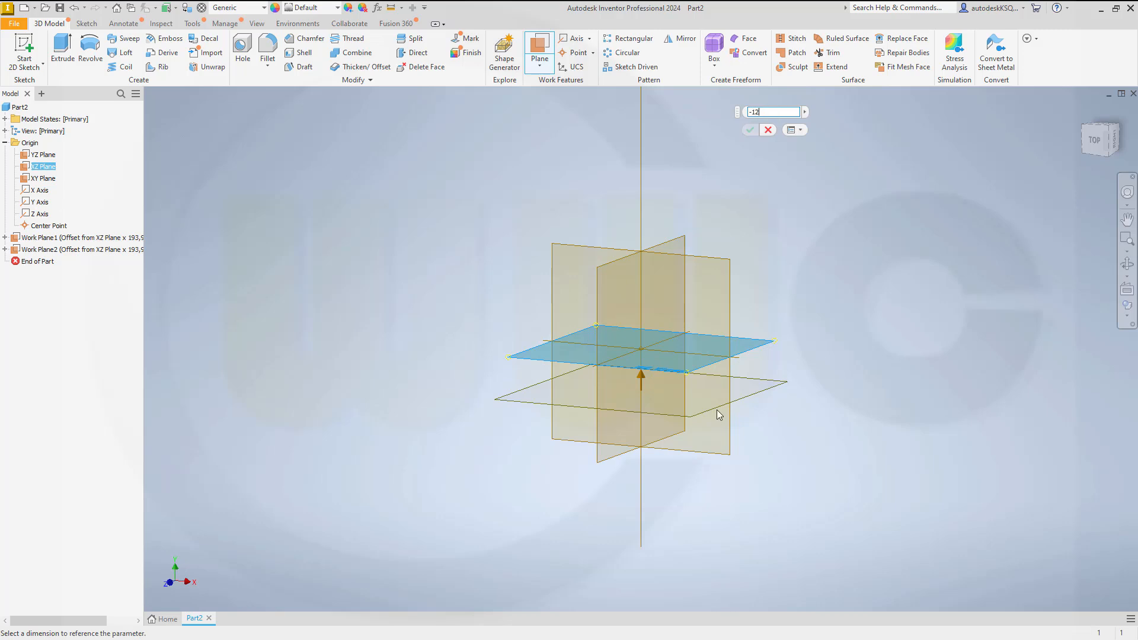
key("Return")
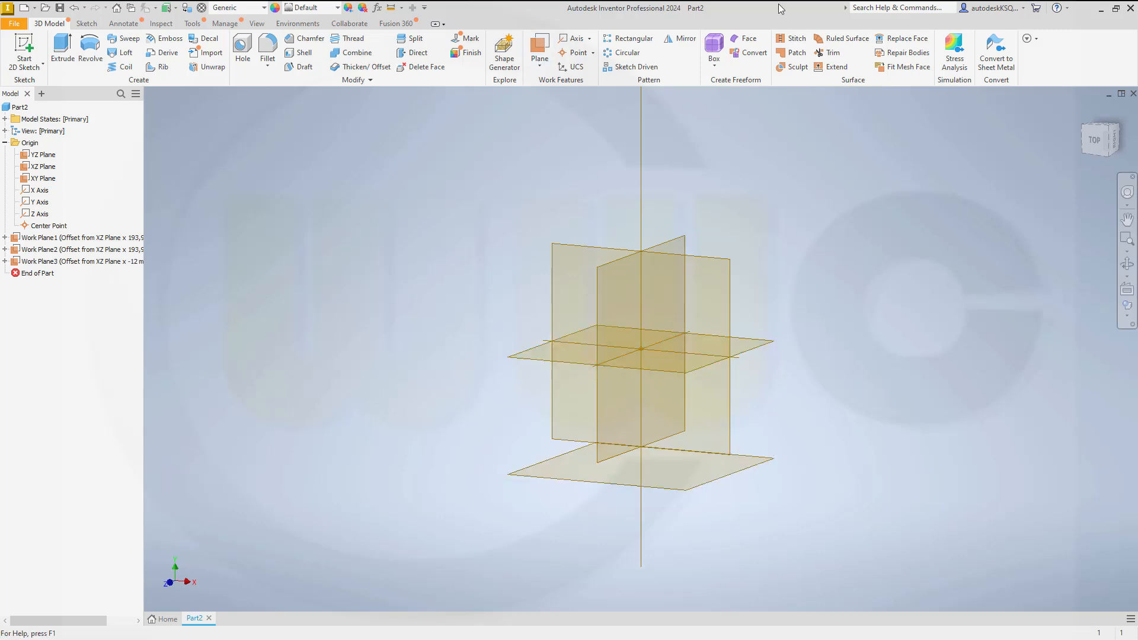
Create a work plane offset 42,5 mm from the XY plane.
right_click(799, 155)
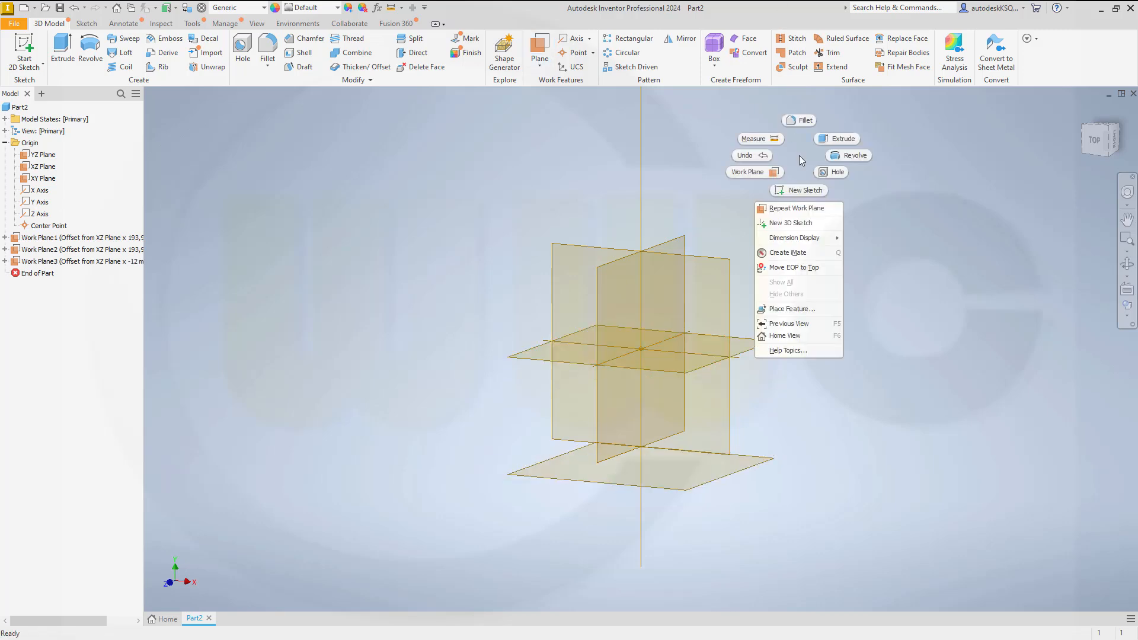
left_click(811, 208)
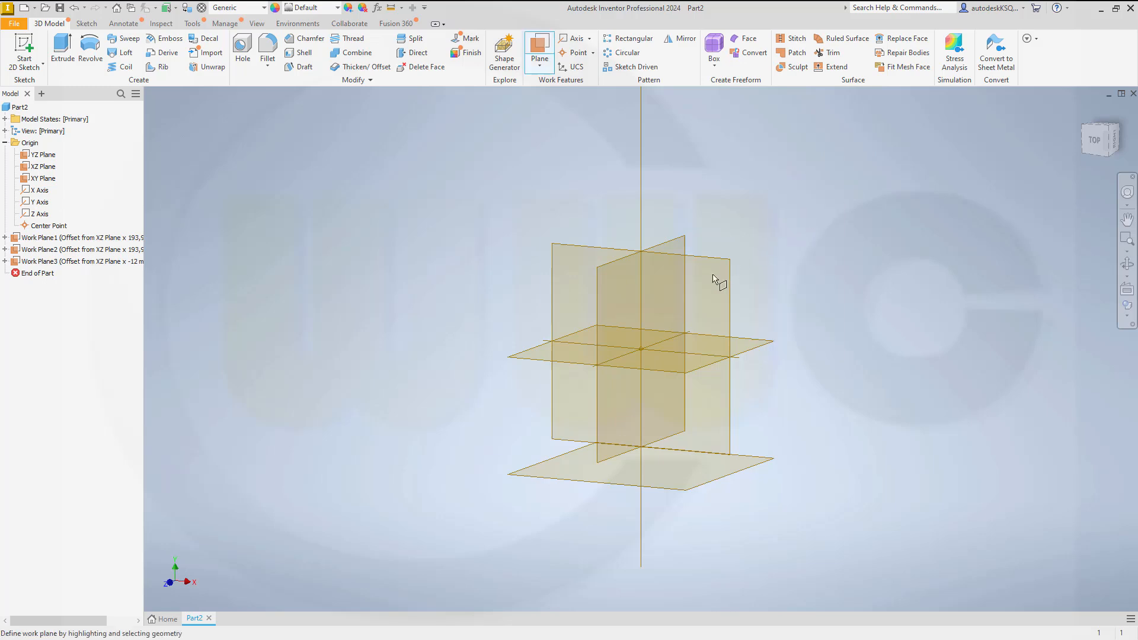
left_click(685, 314)
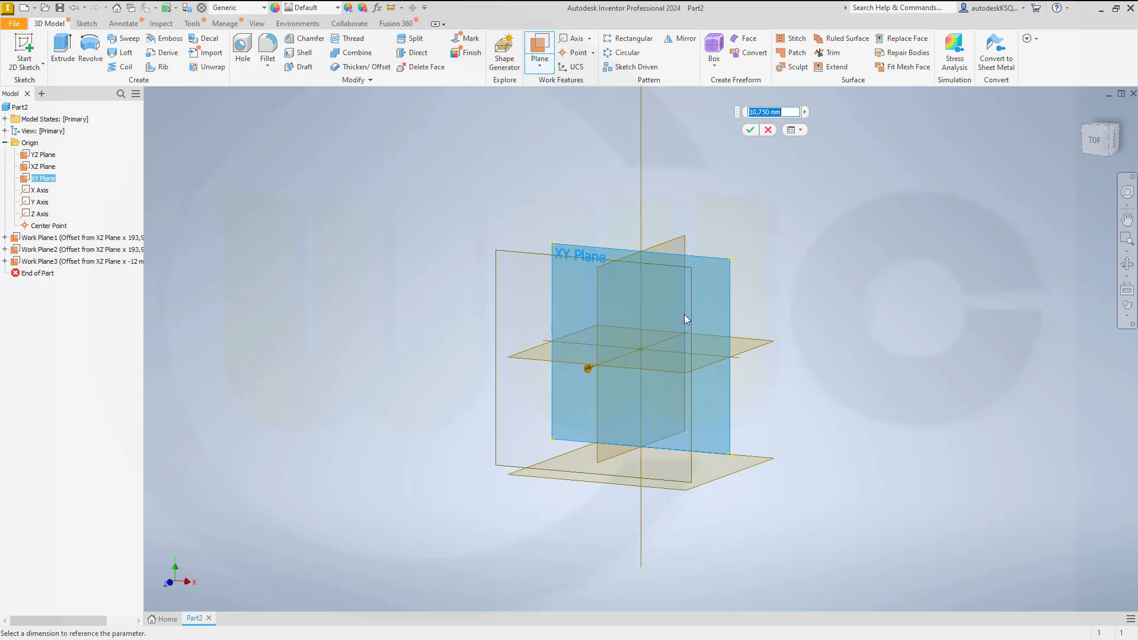
type("42,5")
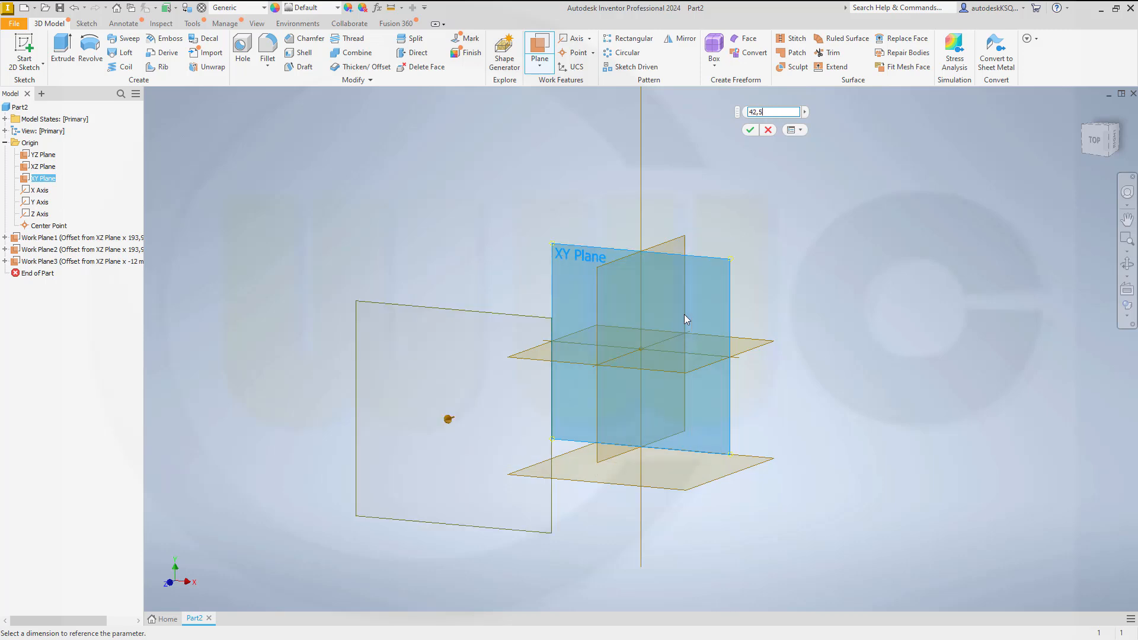
key("Return")
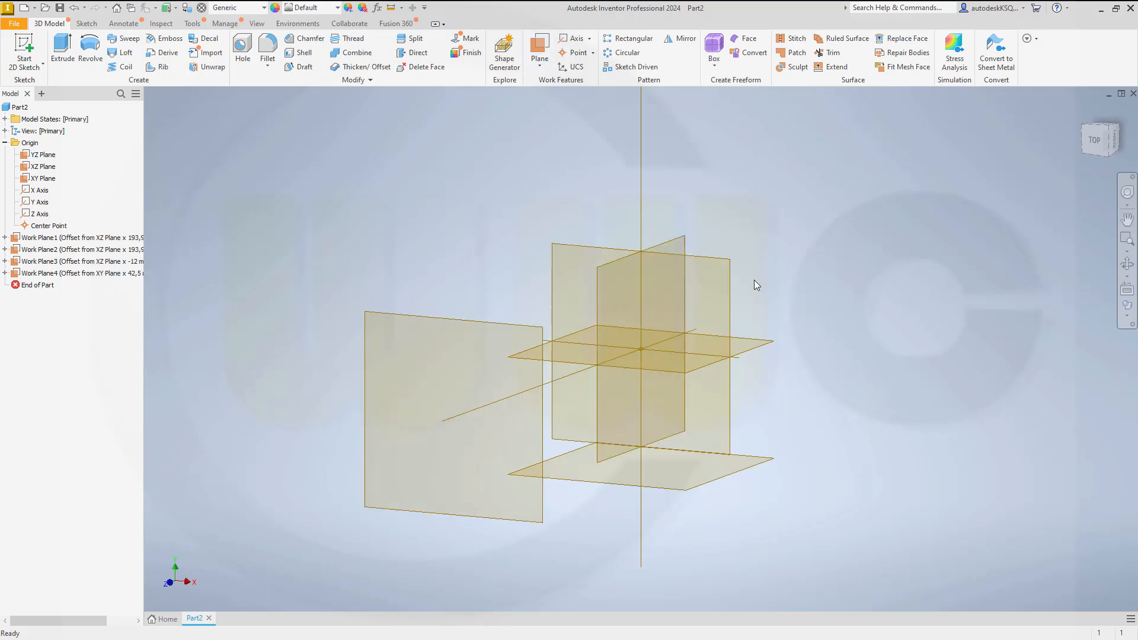
Create a work plane offset -42,5 mm from the XY plane.
right_click(805, 236)
left_click(809, 285)
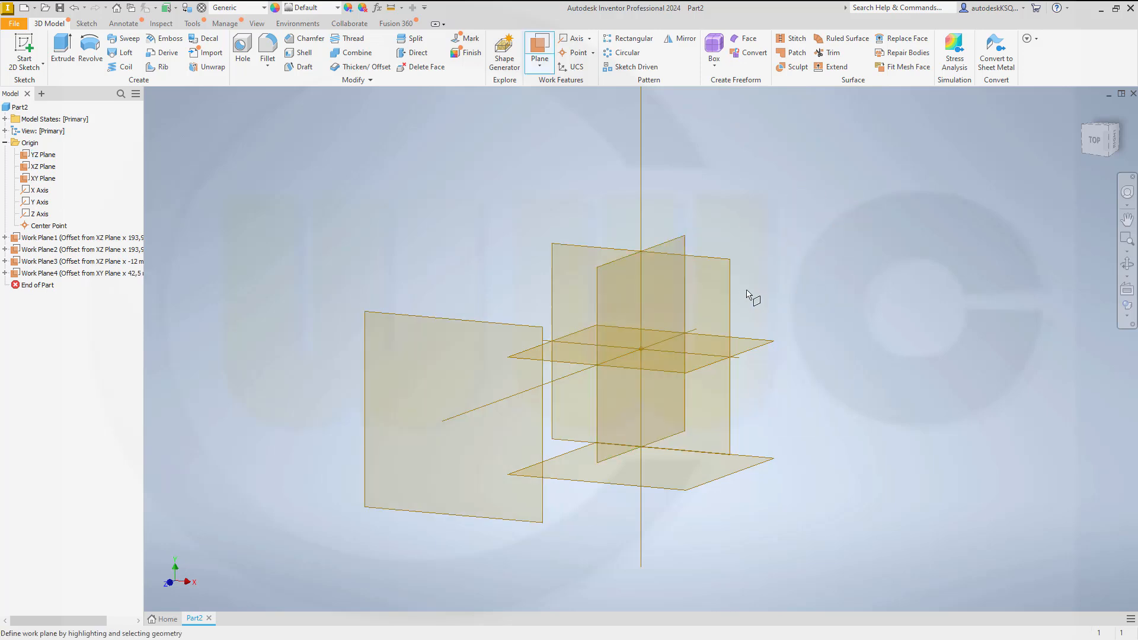
left_click_drag(729, 298, 822, 222)
type("-42,5")
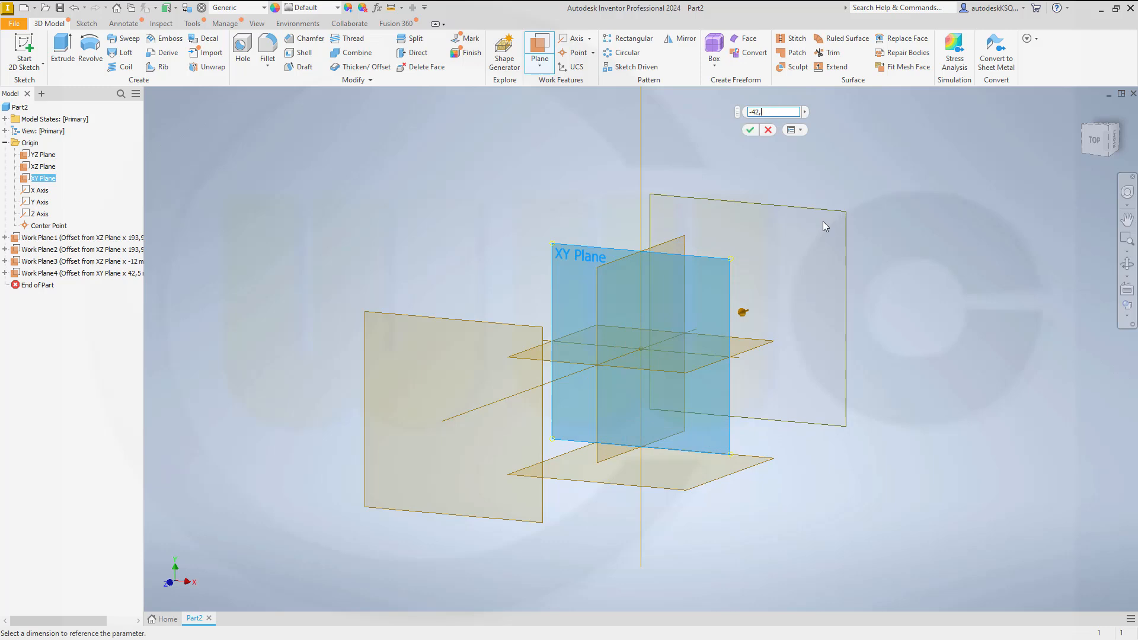
key("Return")
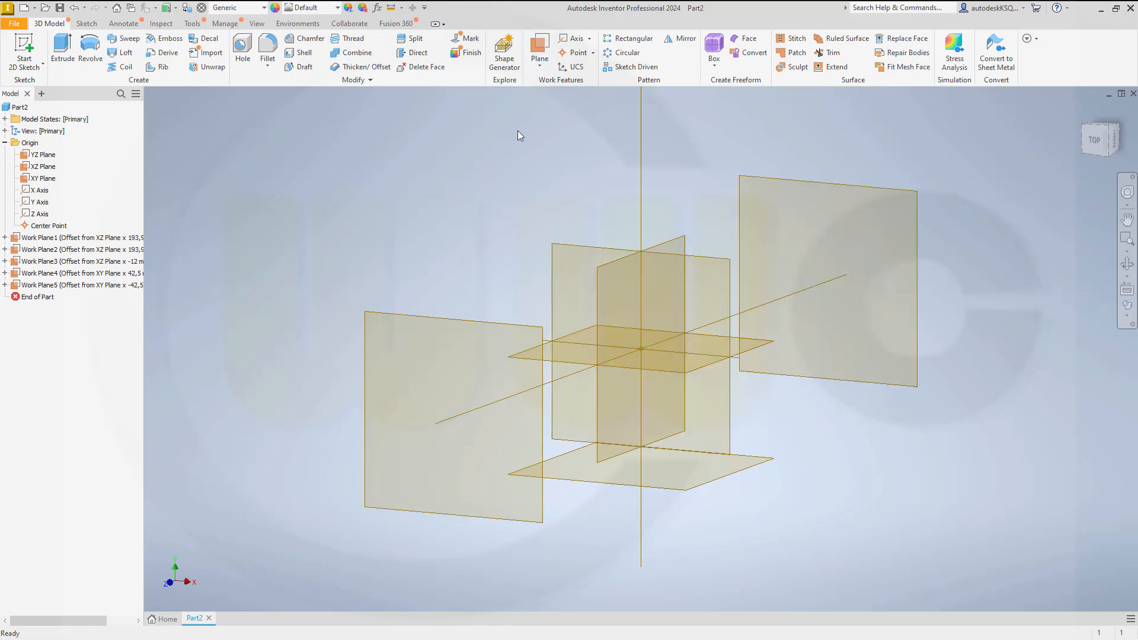
Widen the model browser and create a work plane offset 135 mm from the YZ plane.
left_click_drag(144, 138, 176, 140)
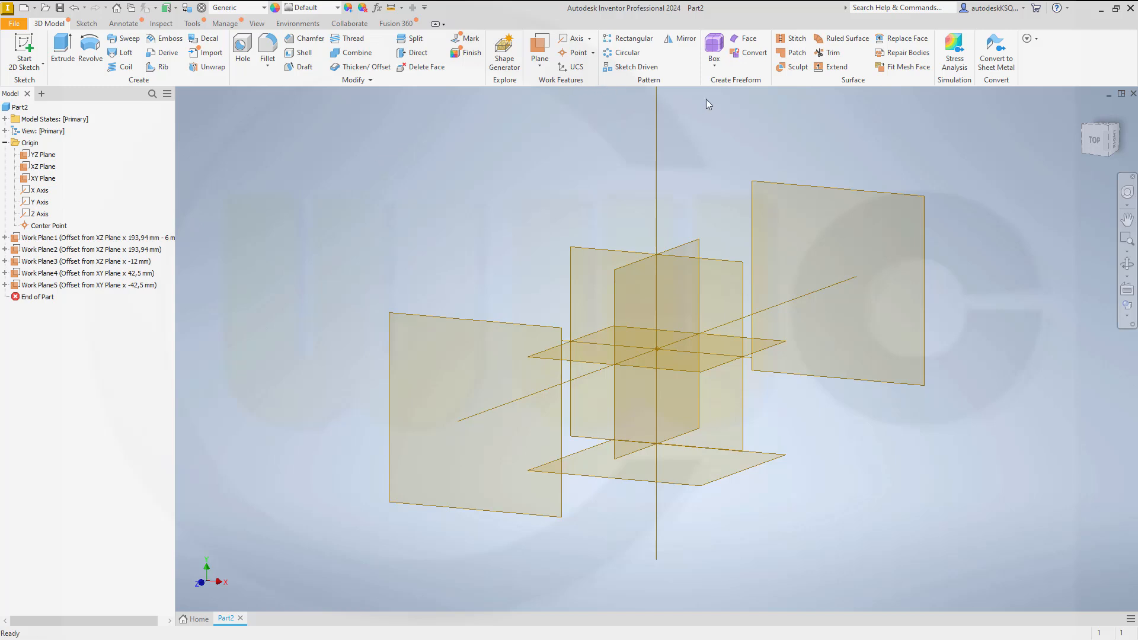
left_click(540, 45)
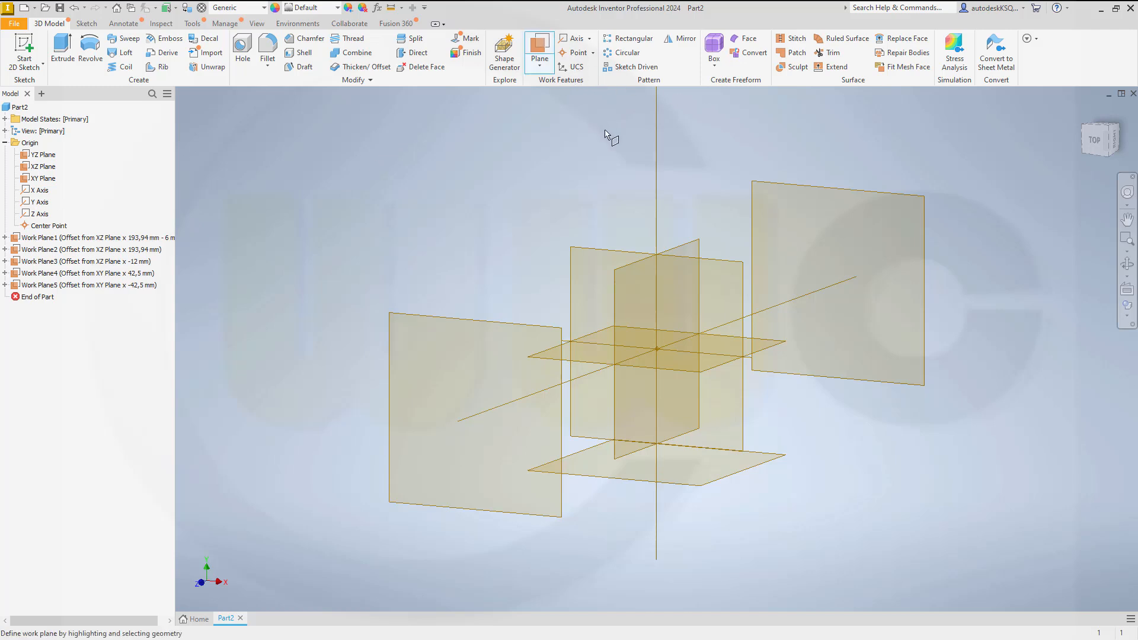
left_click_drag(685, 248, 822, 292)
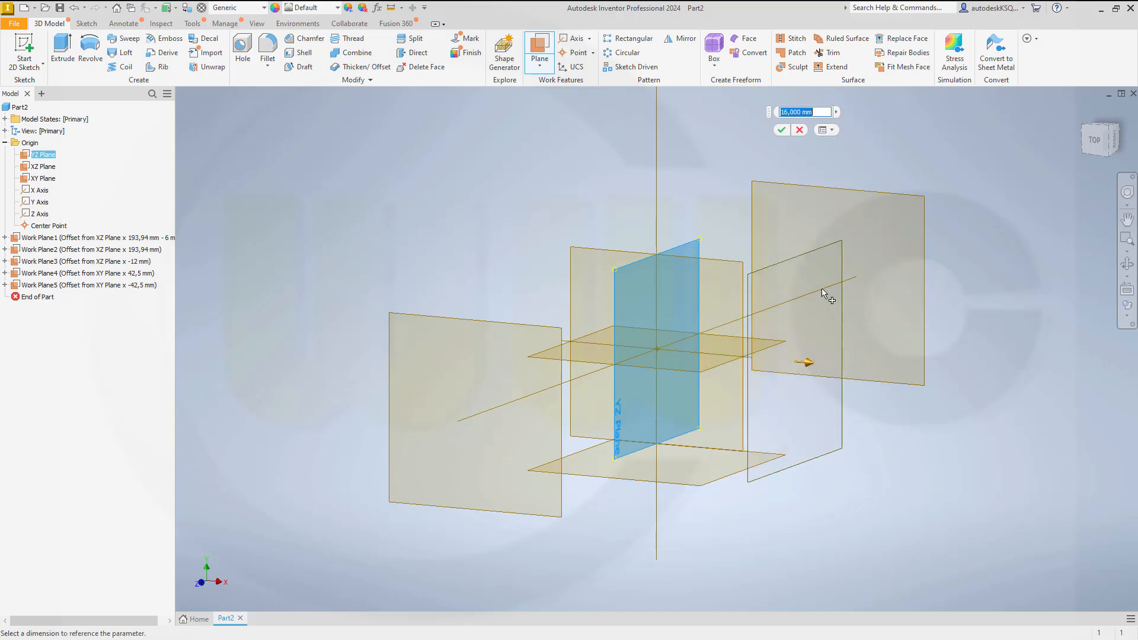
type("135")
key("Return")
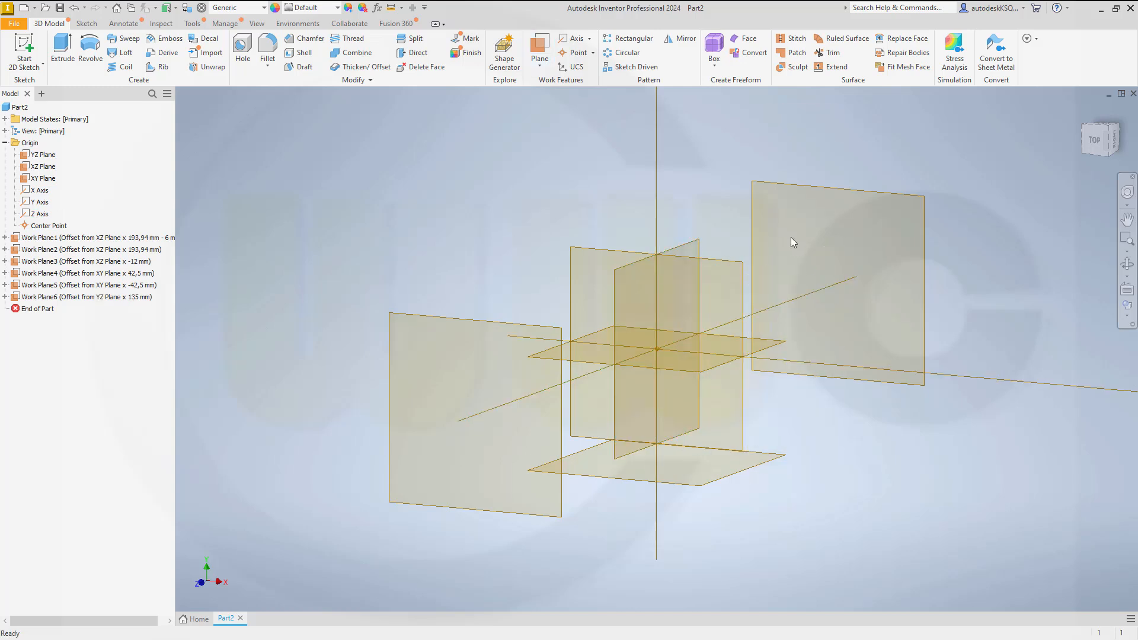
Create a work plane offset -135 mm from the YZ plane.
right_click(759, 108)
left_click(770, 141)
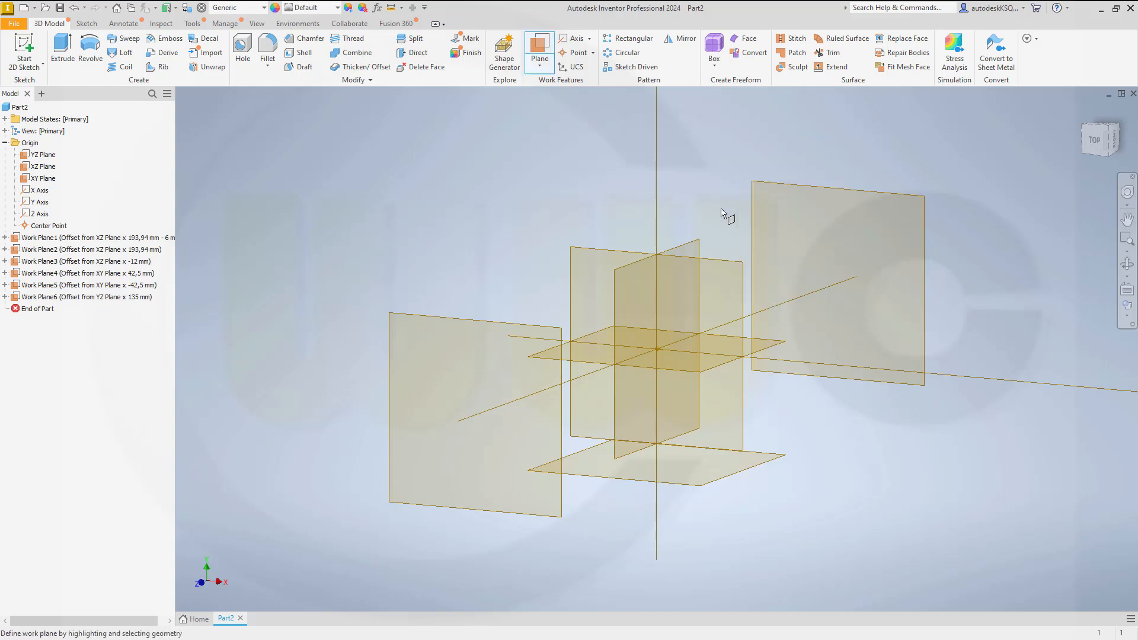
left_click_drag(687, 249, 443, 215)
type("-1")
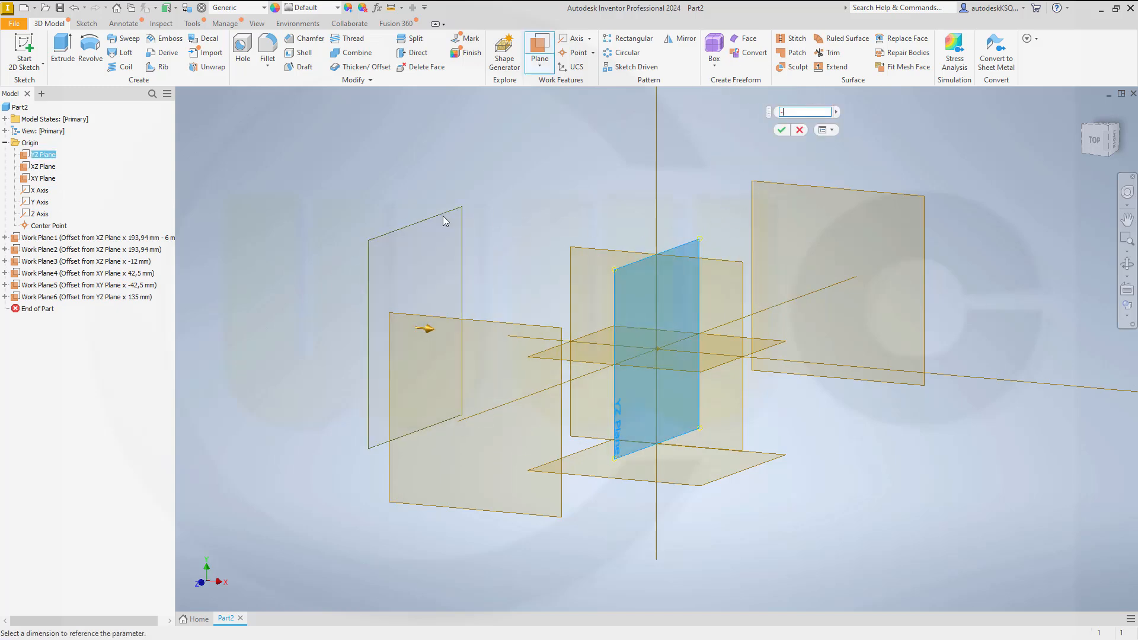
type("35")
key("Return")
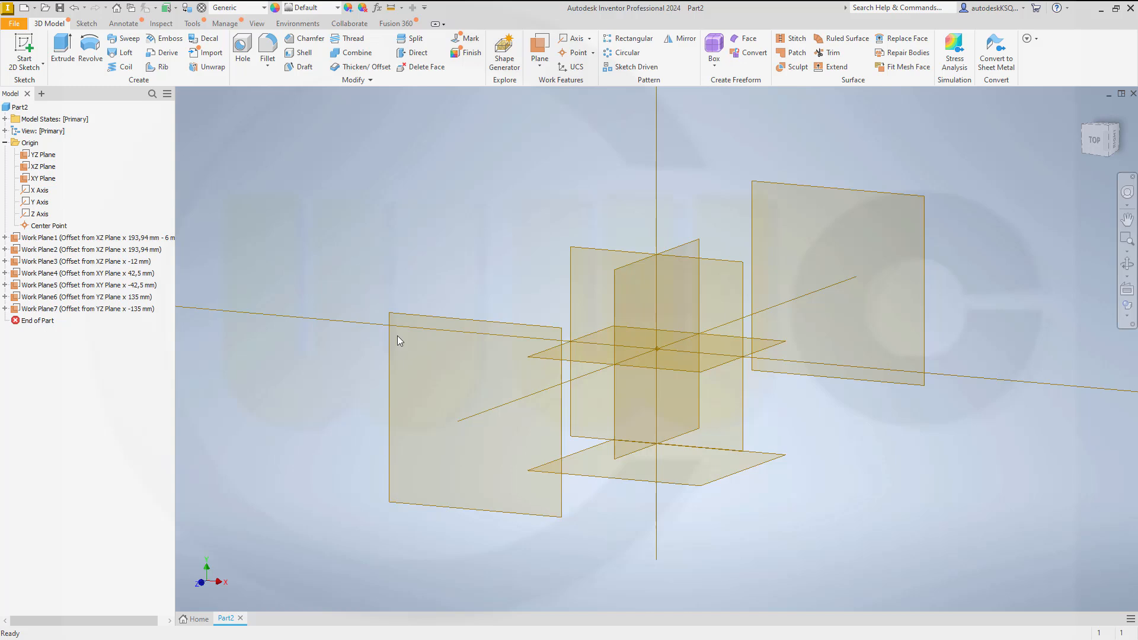
Start a 2D sketch on the XY plane.
scroll(438, 245, "down", 5)
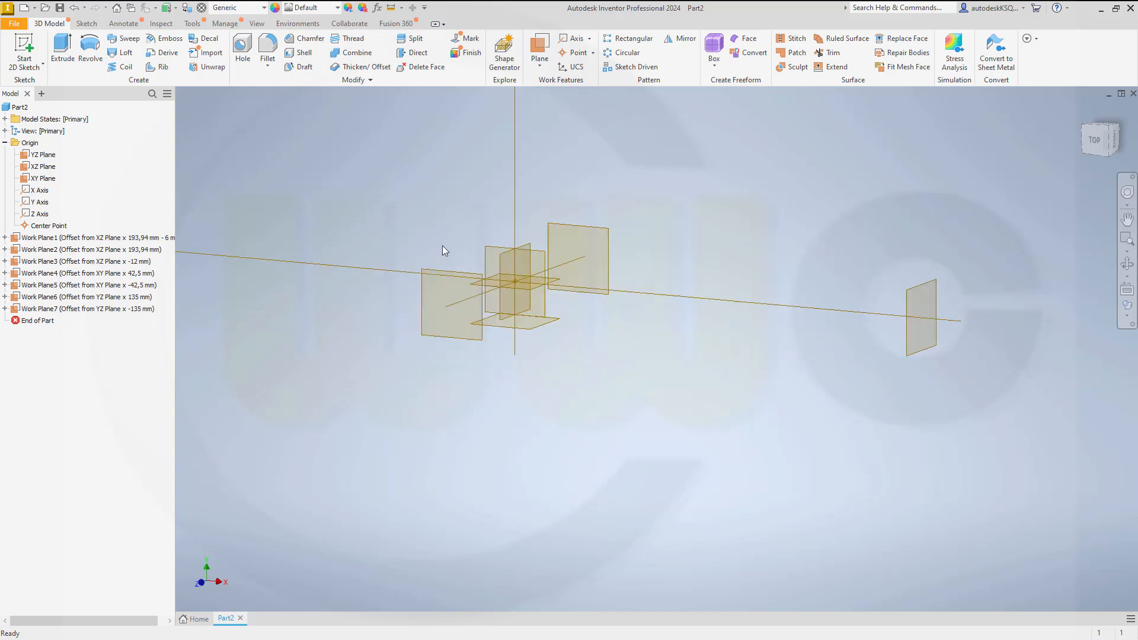
middle_click_drag(428, 223, 574, 385)
scroll(579, 343, "down", 3)
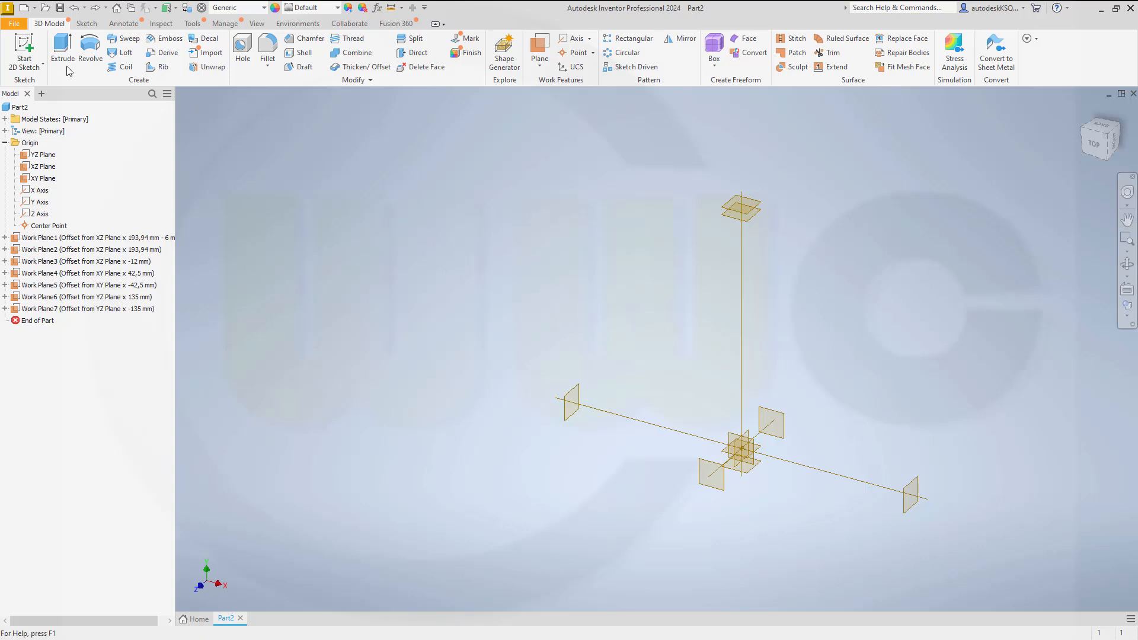
left_click(24, 50)
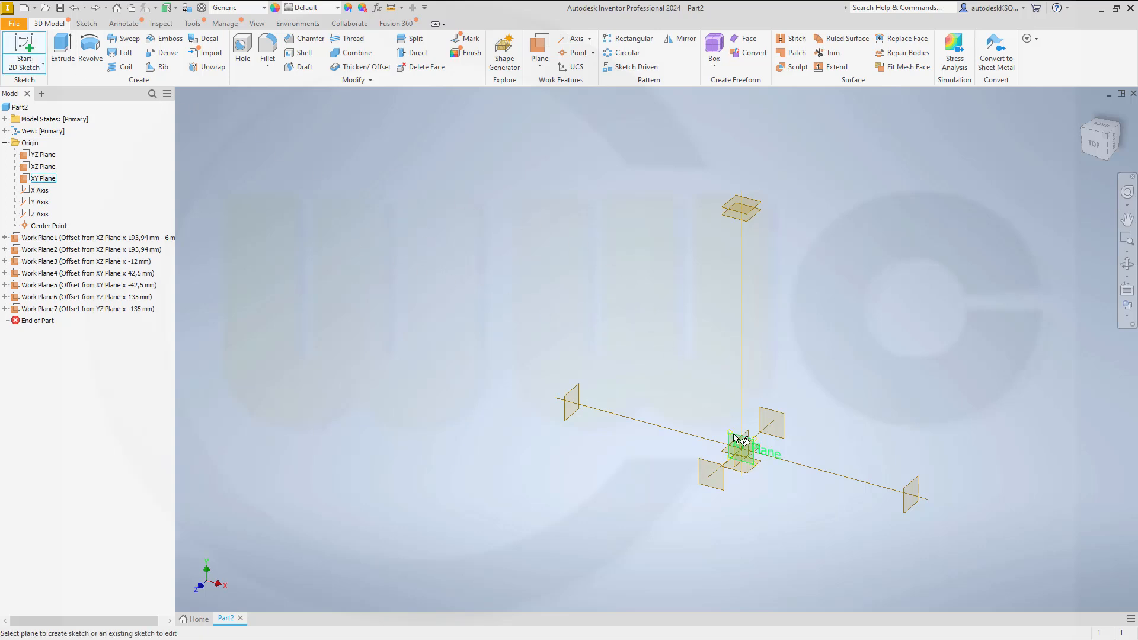
left_click(736, 452)
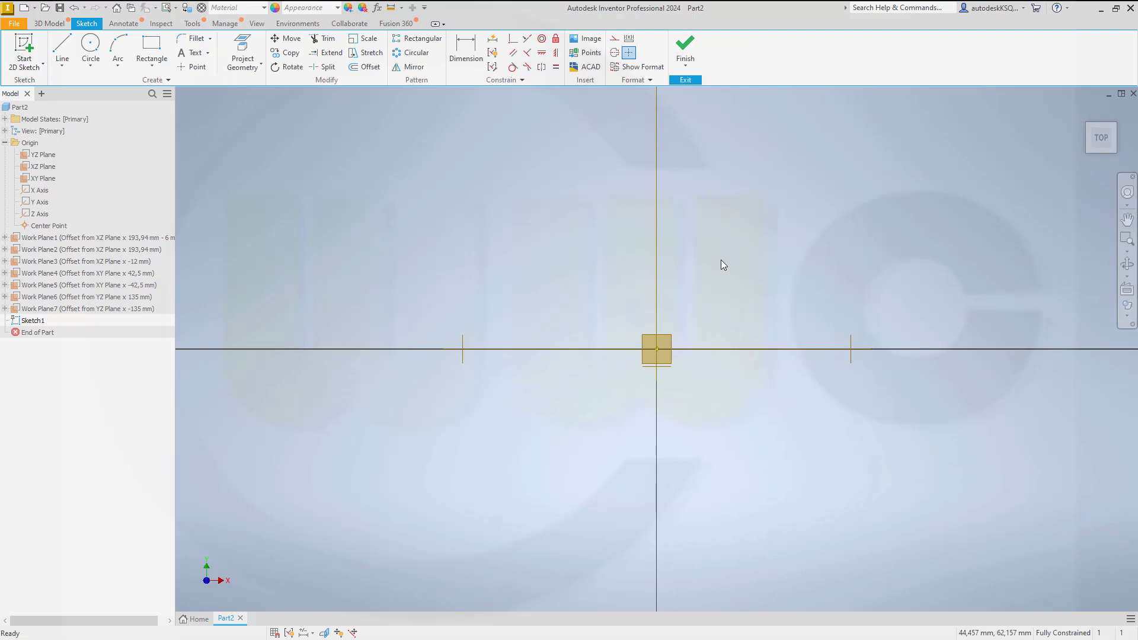
Project the offset work planes into the sketch as reference geometry.
scroll(721, 257, "up", 3)
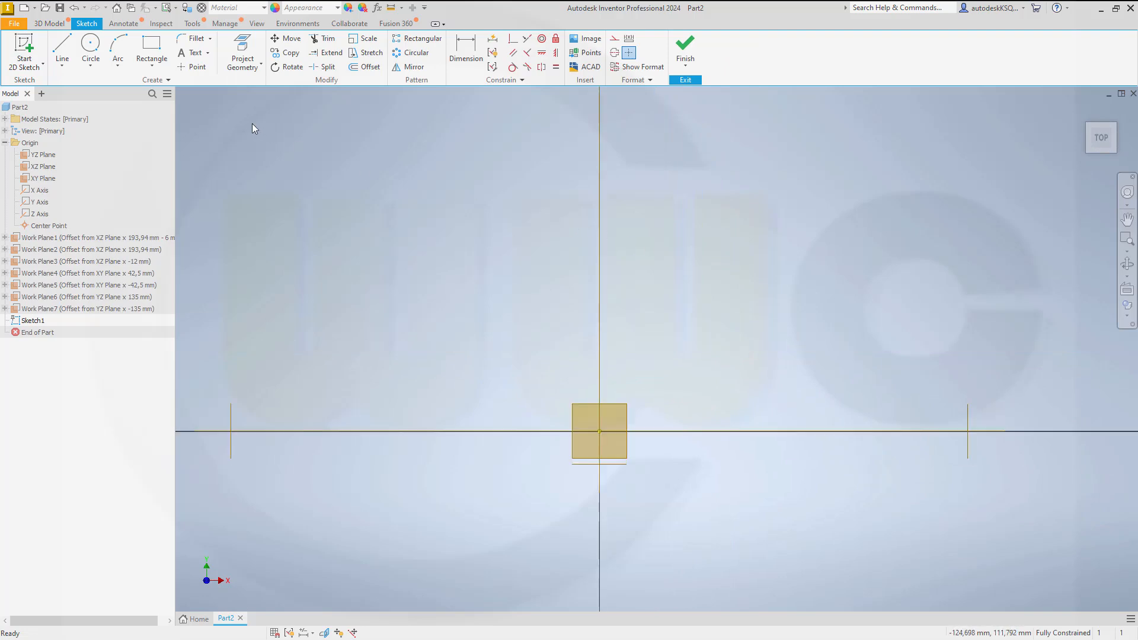
middle_click_drag(436, 236, 478, 333)
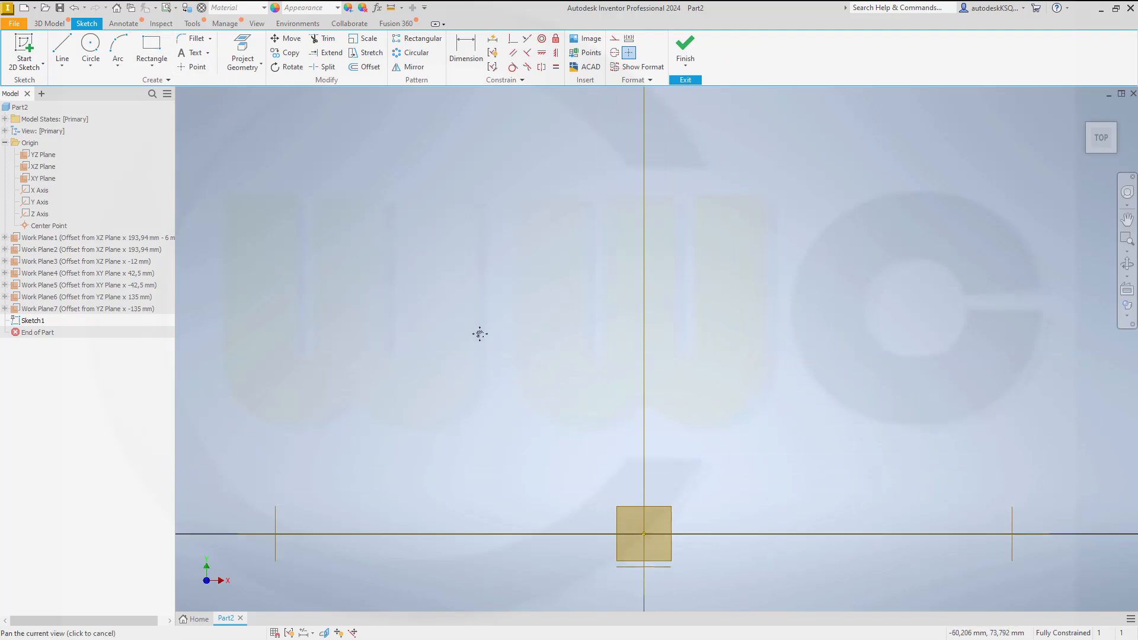
scroll(480, 334, "down", 2)
left_click(242, 46)
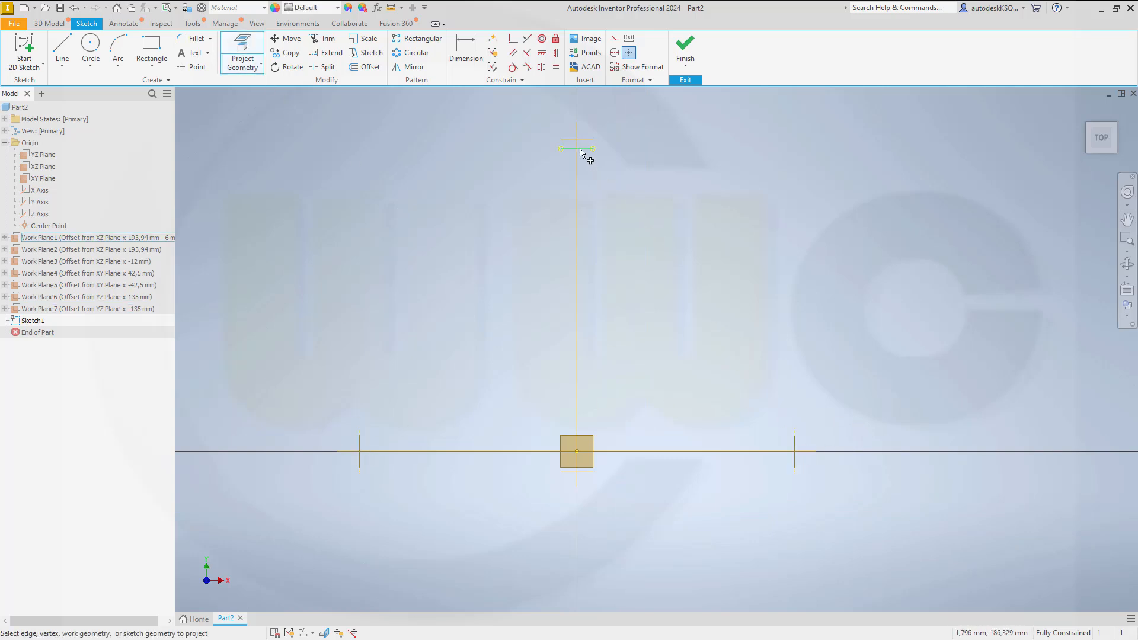
Sketch a two-point rectangle enclosing the origin and the upper and lower work planes.
left_click(155, 48)
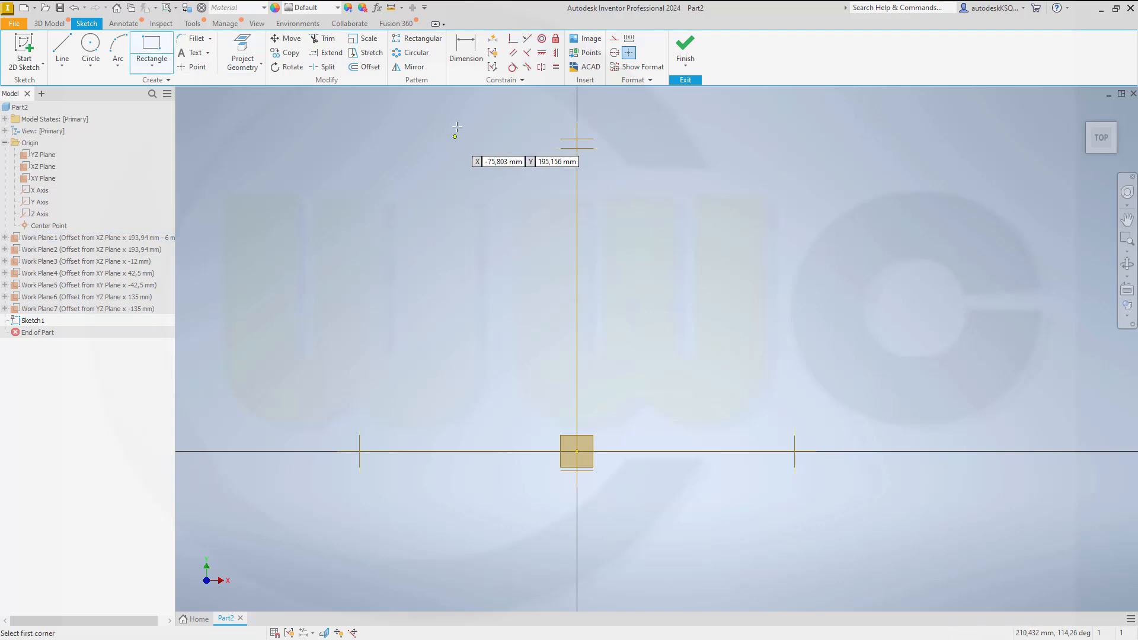
left_click(457, 122)
left_click(778, 515)
Make the rectangle's two vertical sides collinear with the projected work planes offset 135 mm either side of the YZ plane.
left_click(541, 66)
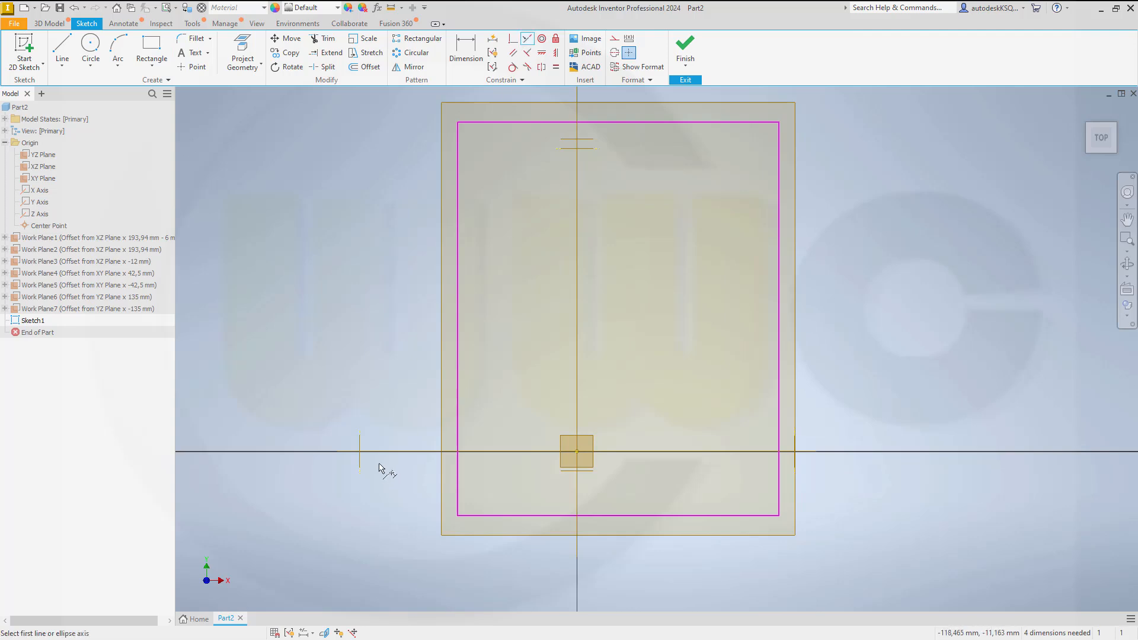
left_click(458, 479)
left_click(680, 471)
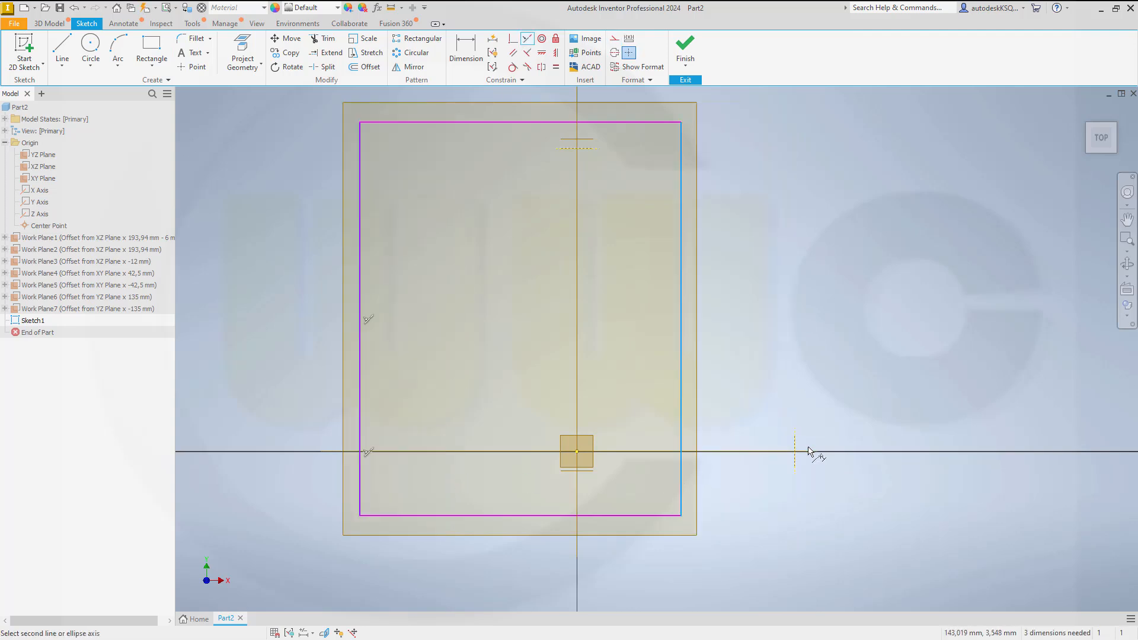
left_click(795, 460)
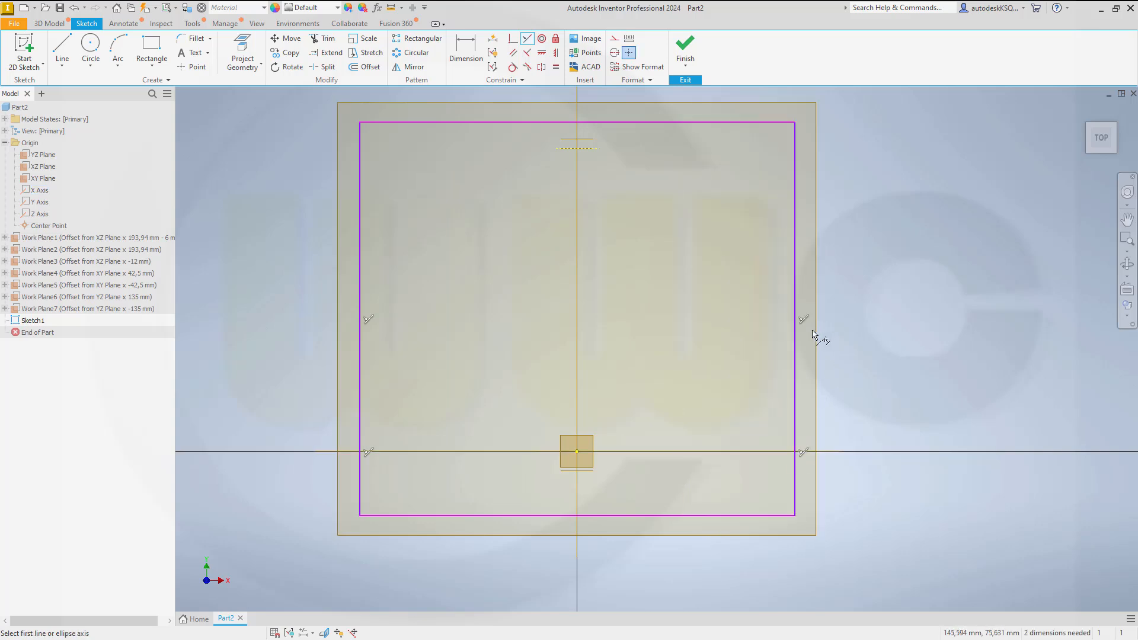
key("Escape")
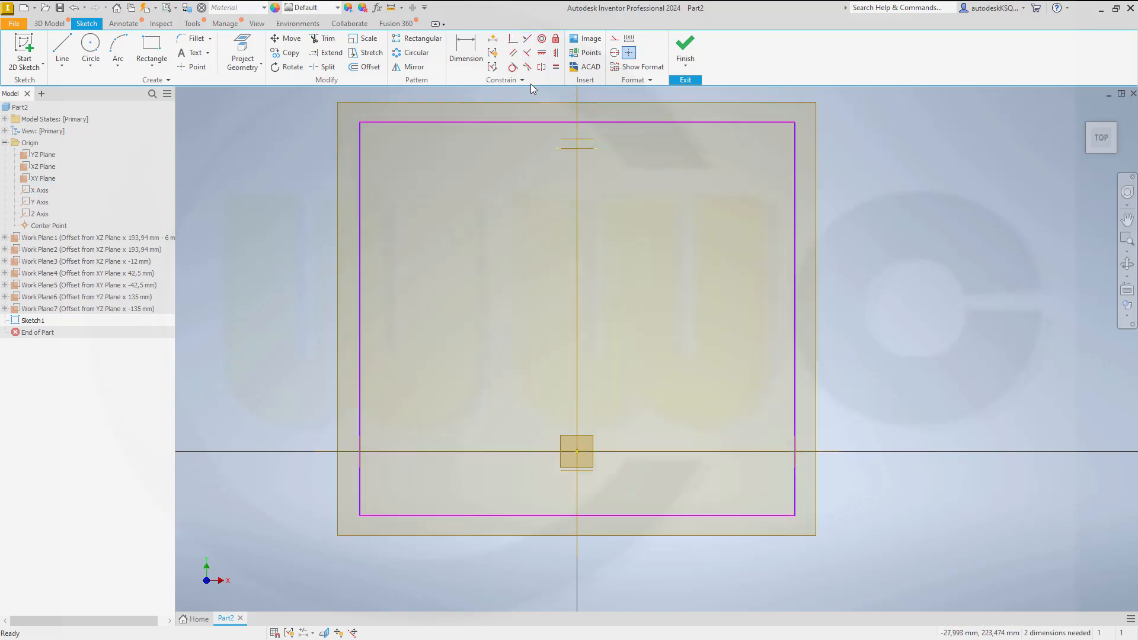
Make the rectangle's lower edge coincident with the sketch origin.
left_click(514, 39)
left_click(576, 451)
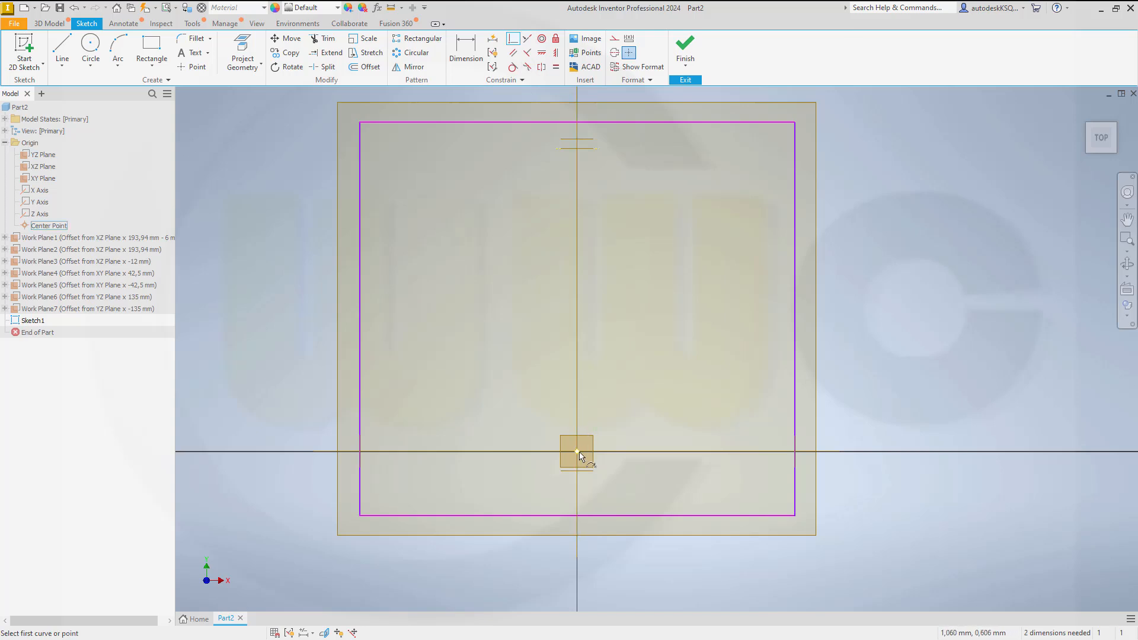
left_click(602, 515)
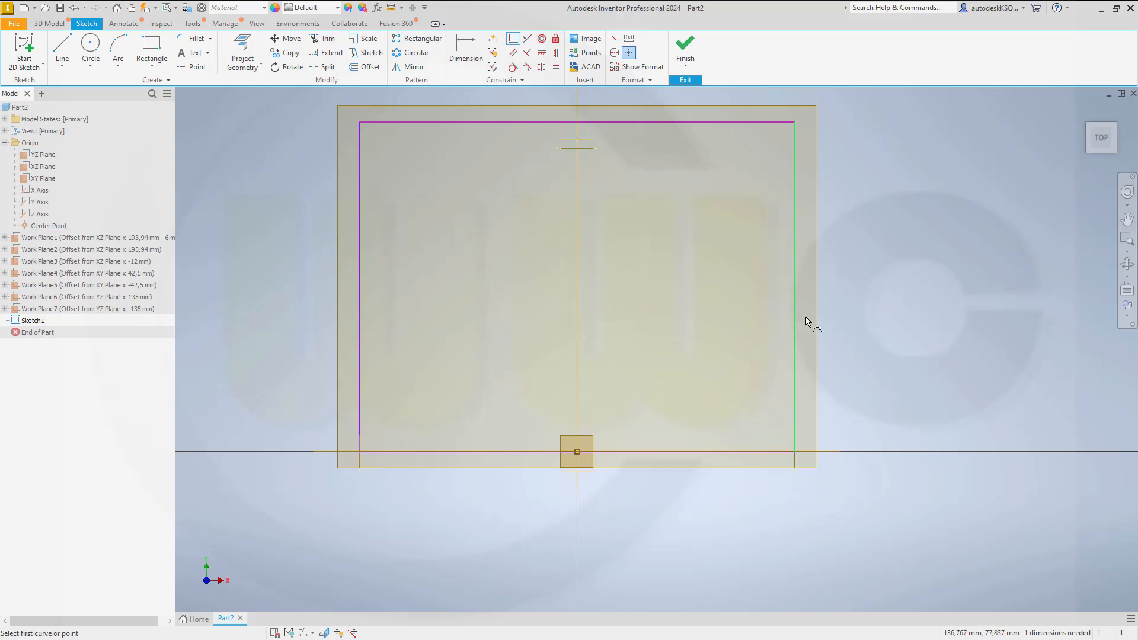
Sketch a 600 mm diameter circle centred on the vertical axis below the origin.
middle_click_drag(716, 281, 705, 355)
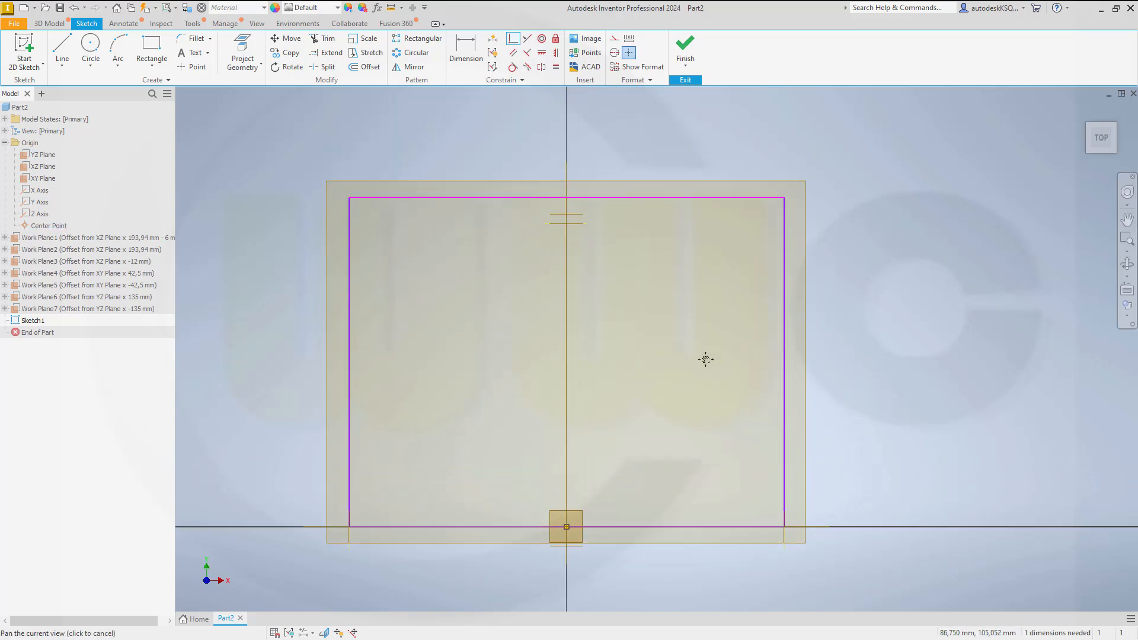
left_click(90, 50)
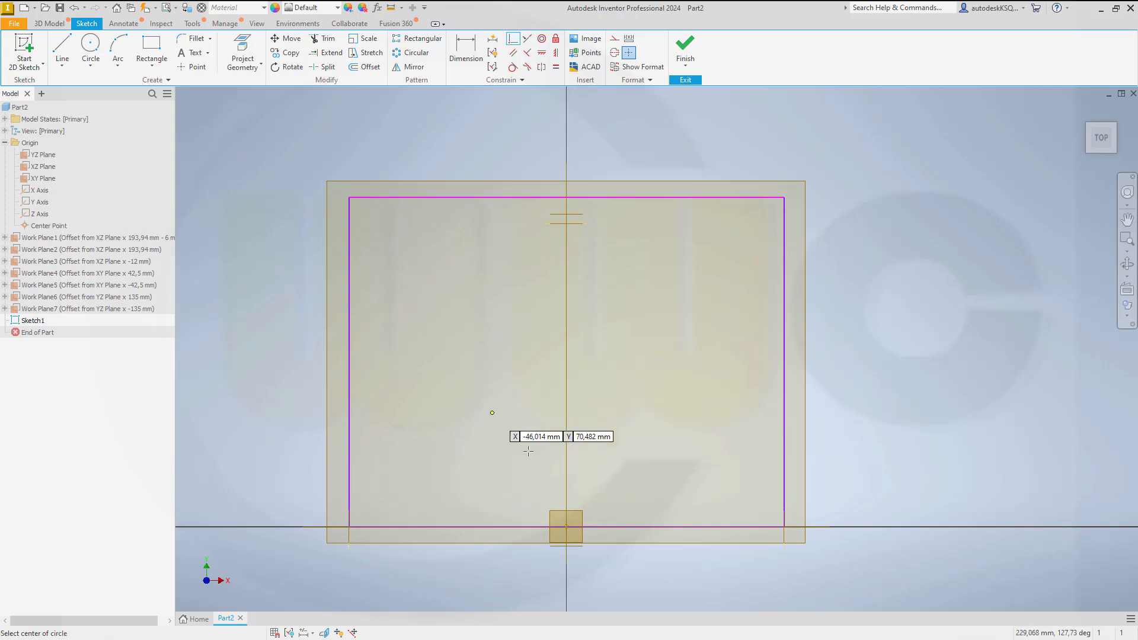
left_click(566, 583)
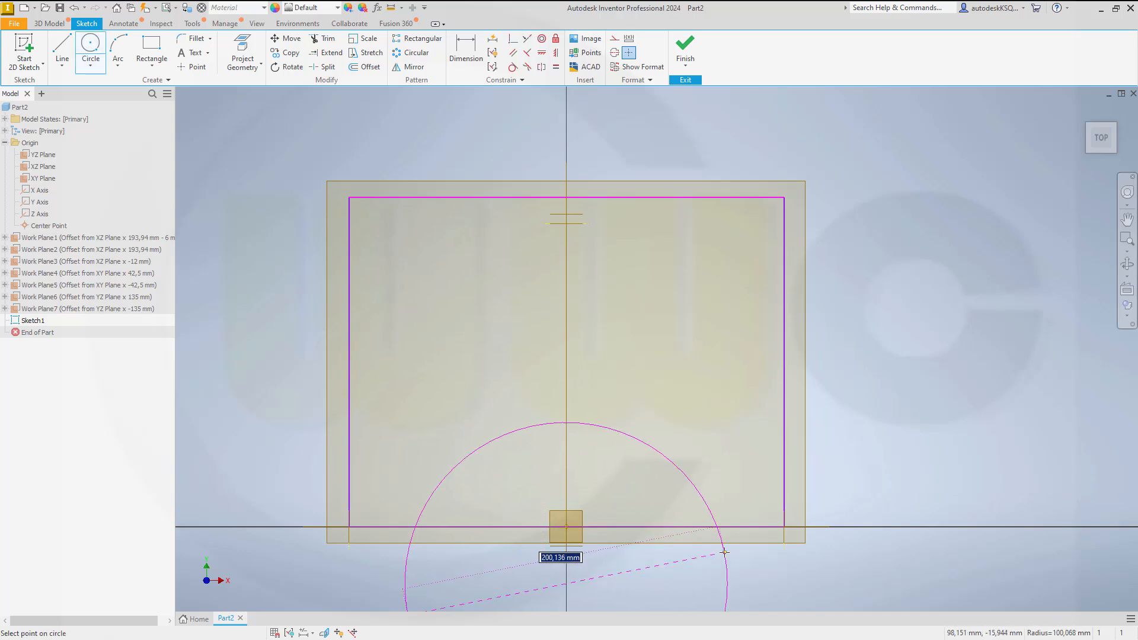
type("600")
key("Return")
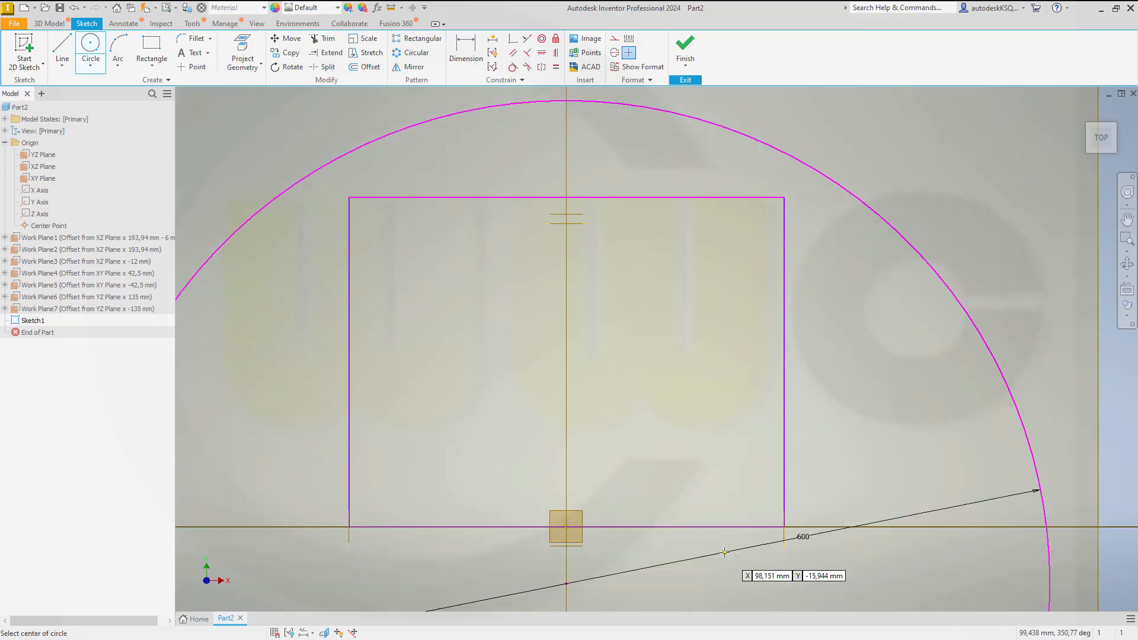
scroll(691, 367, "down", 5)
key("Escape")
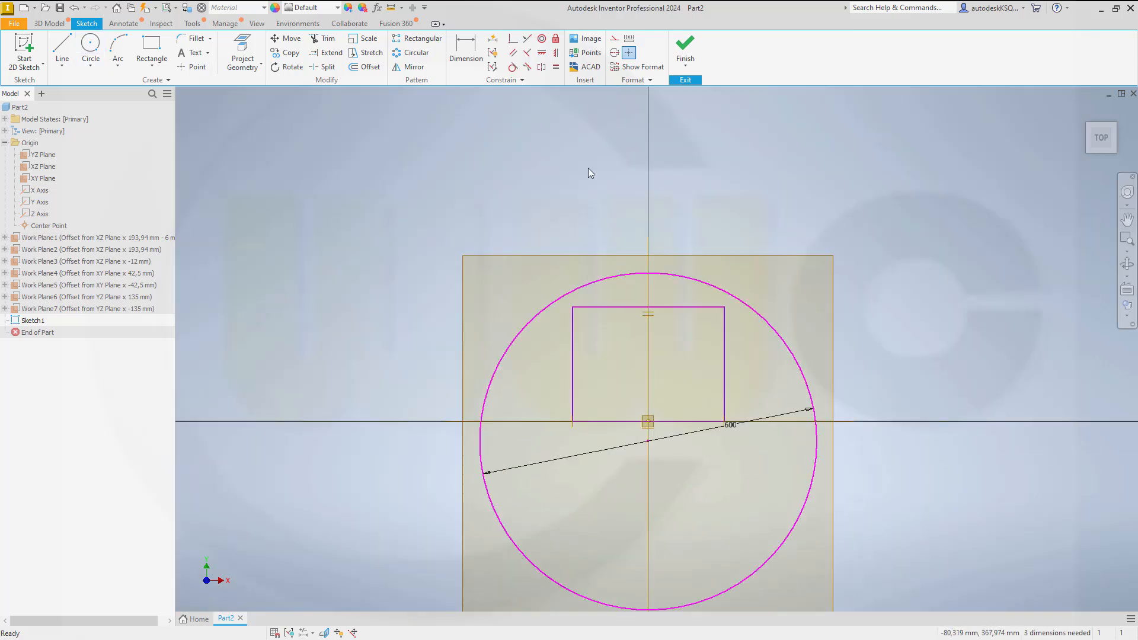
Align the circle's centre vertically with the origin and make the circle tangent to the lower of the two upper work planes.
left_click(555, 53)
left_click(648, 421)
left_click(647, 441)
left_click(512, 67)
left_click(633, 273)
left_click(651, 307)
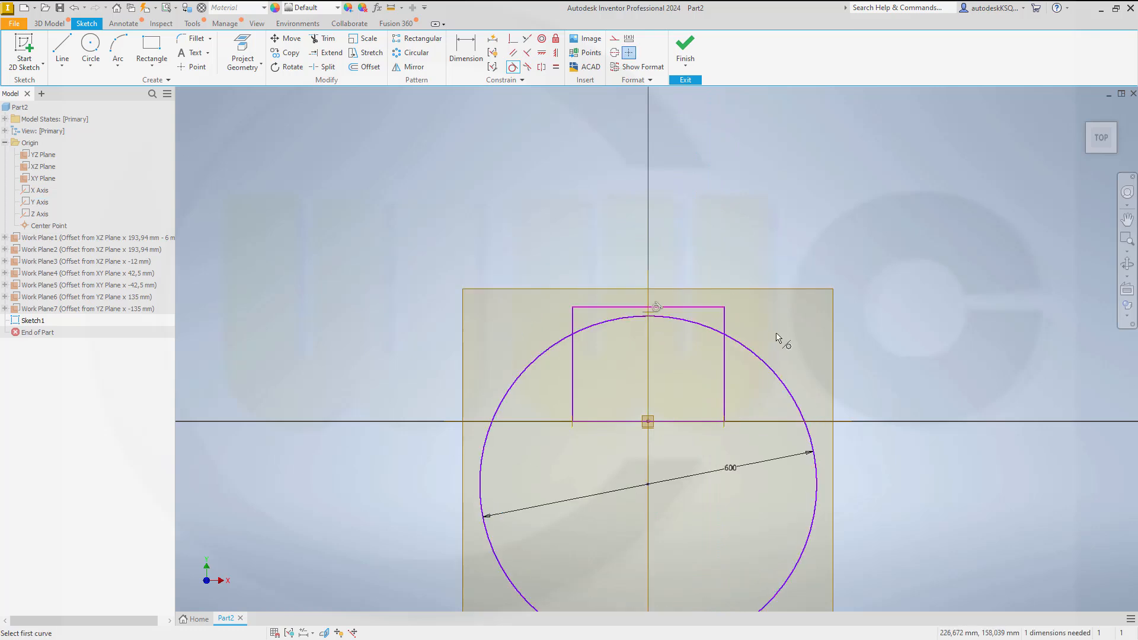
Trim the rectangle's upper edge, the side ends above the circle and the outer arc, leaving an arch-topped profile.
left_click(324, 39)
left_click(587, 308)
left_click(572, 320)
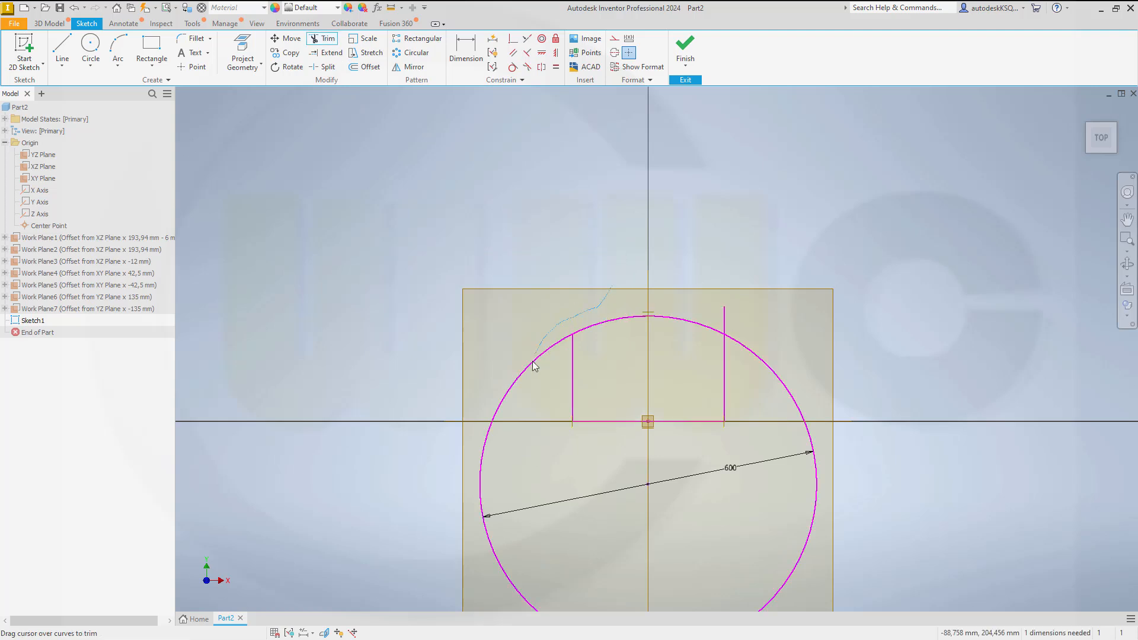
left_click(536, 365)
left_click(725, 317)
key("Escape")
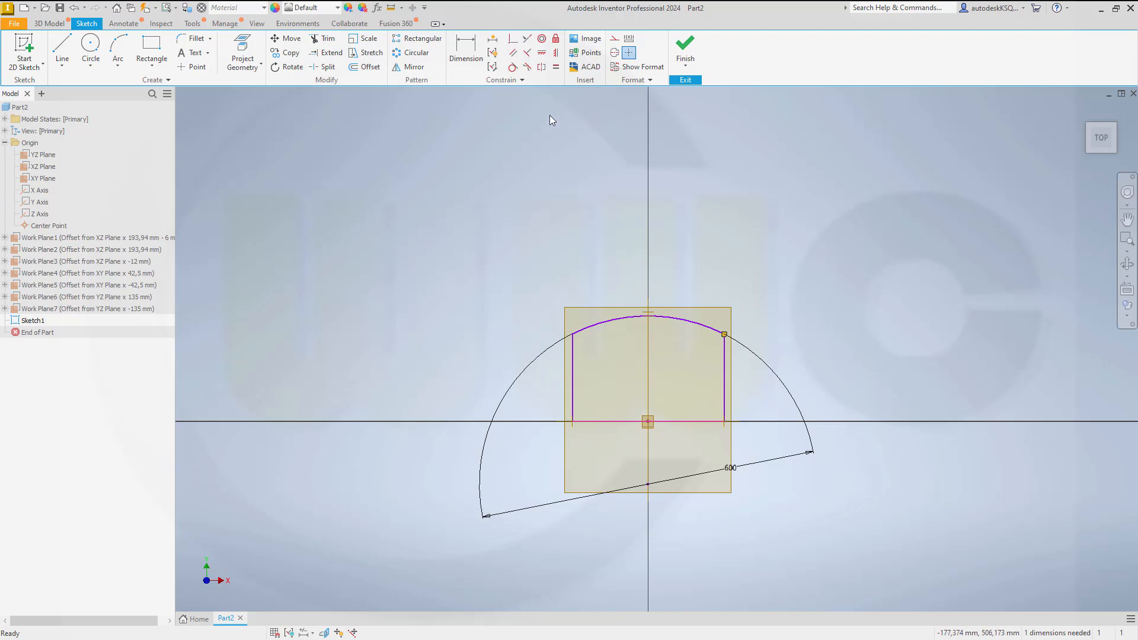
Constrain the profile's base line horizontal and finish the sketch.
left_click(541, 52)
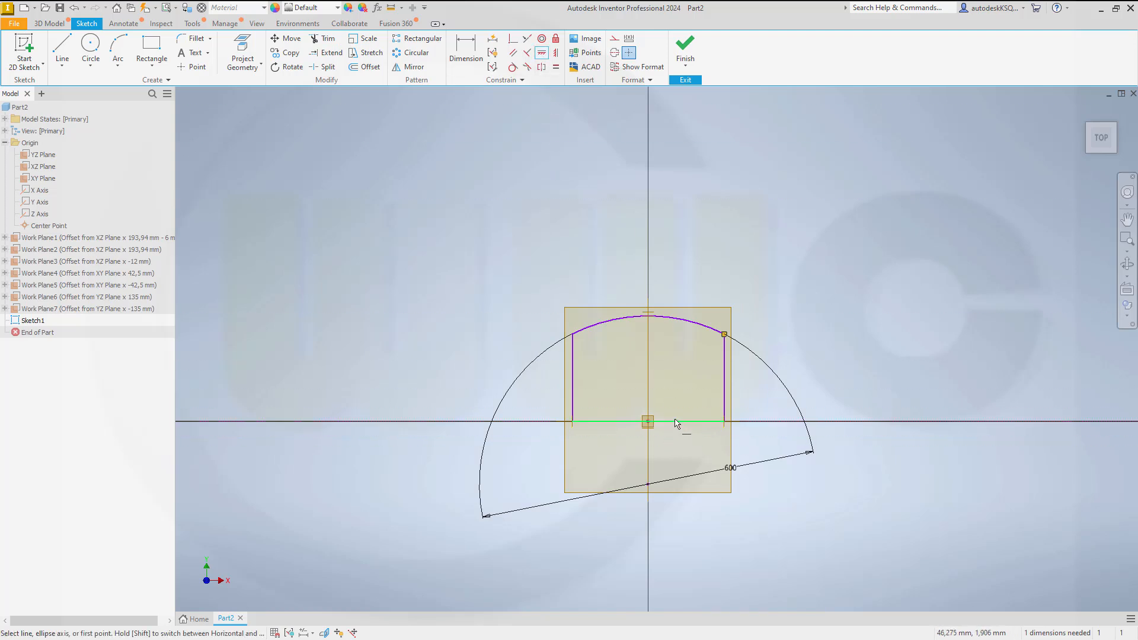
left_click(677, 422)
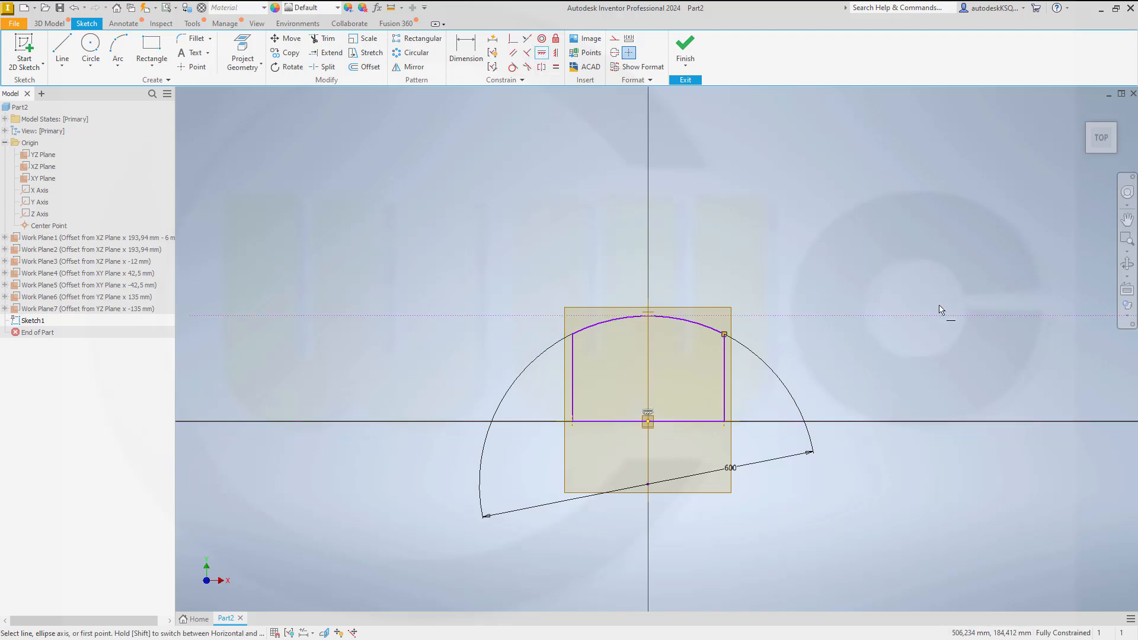
left_click(687, 64)
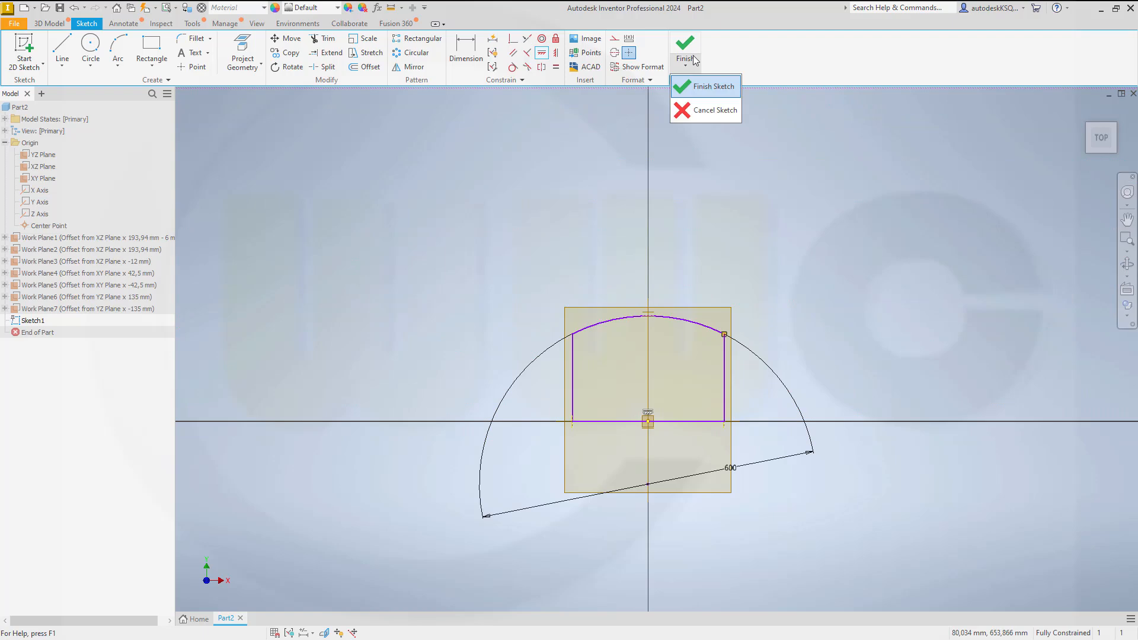
left_click(706, 84)
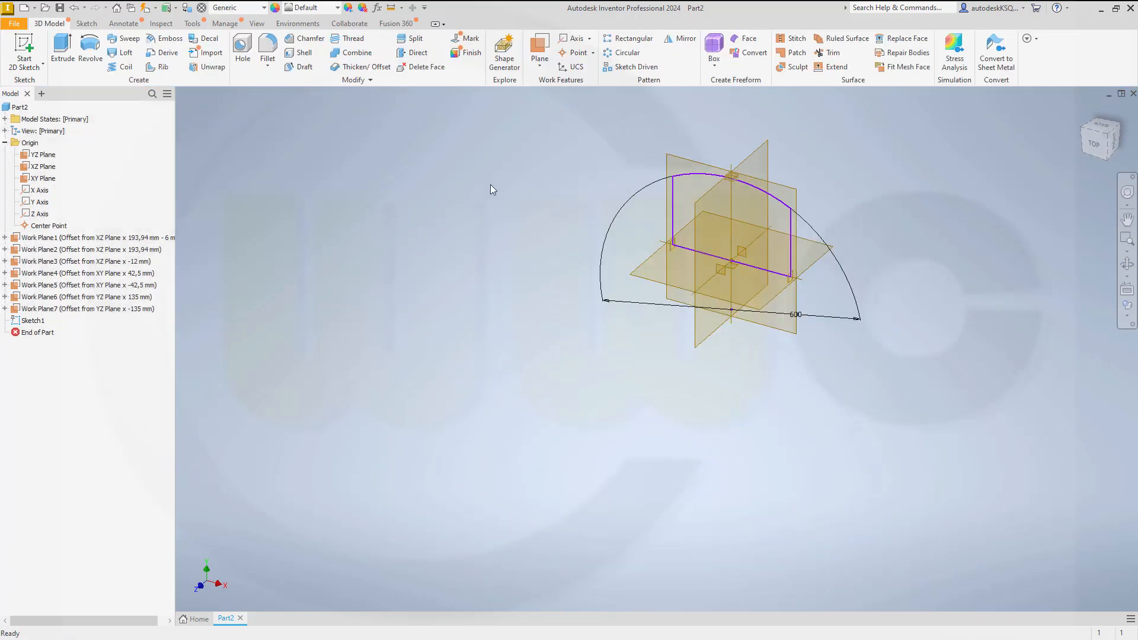
Extrude the arch-topped profile as a new solid from the 42.5 mm work plane to the -42.5 mm work plane.
left_click(62, 53)
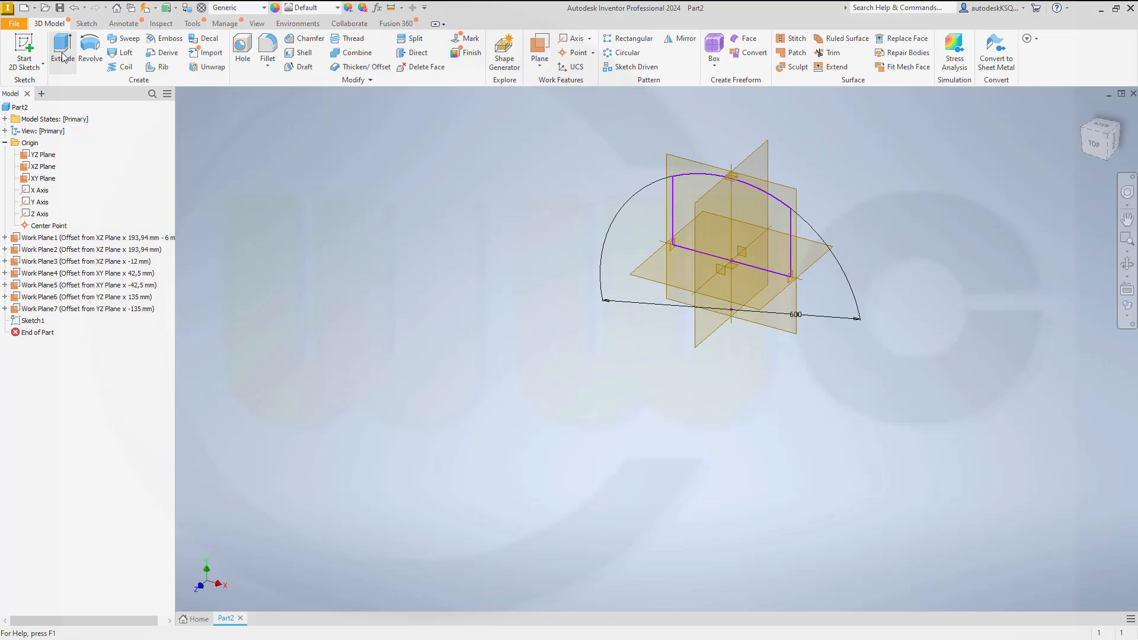
left_click(320, 157)
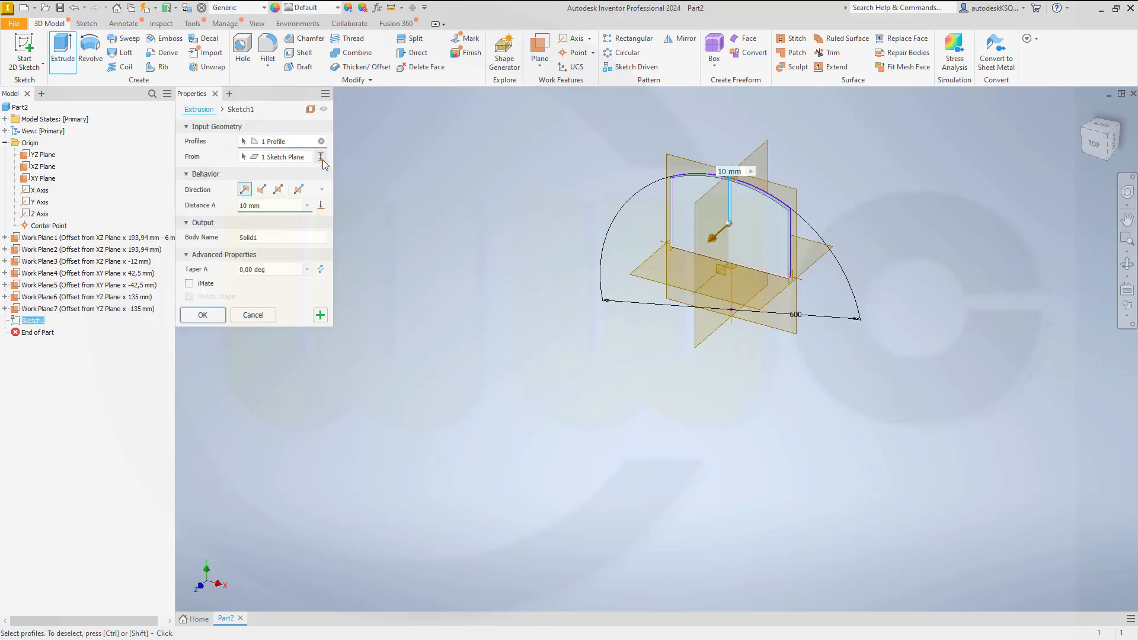
left_click(718, 273)
middle_click_drag(845, 354, 811, 365)
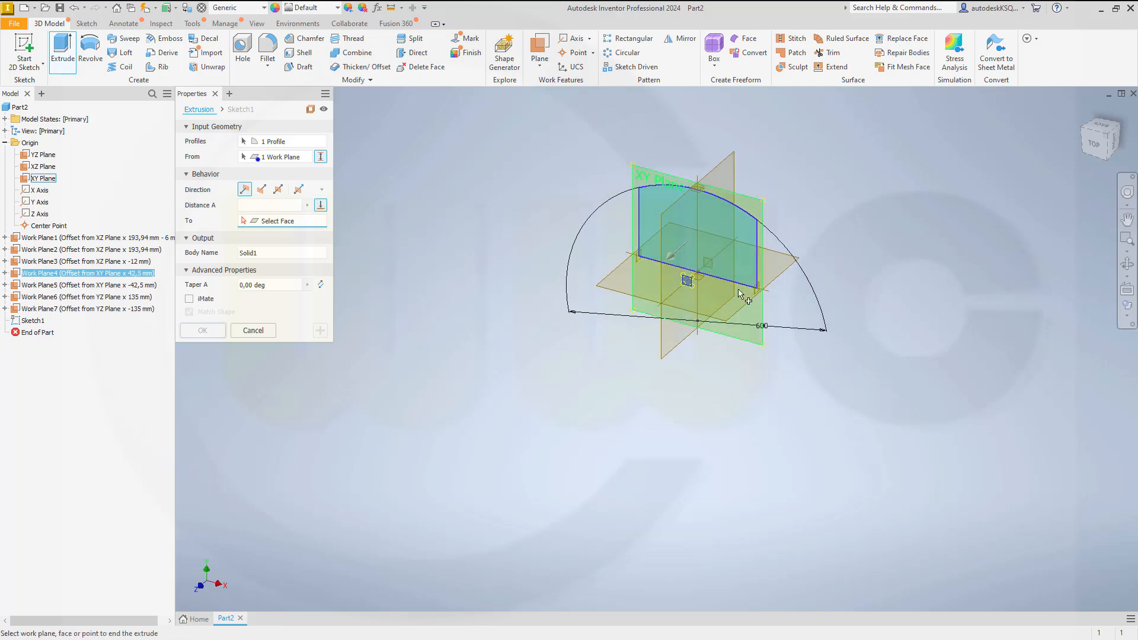
left_click(712, 267)
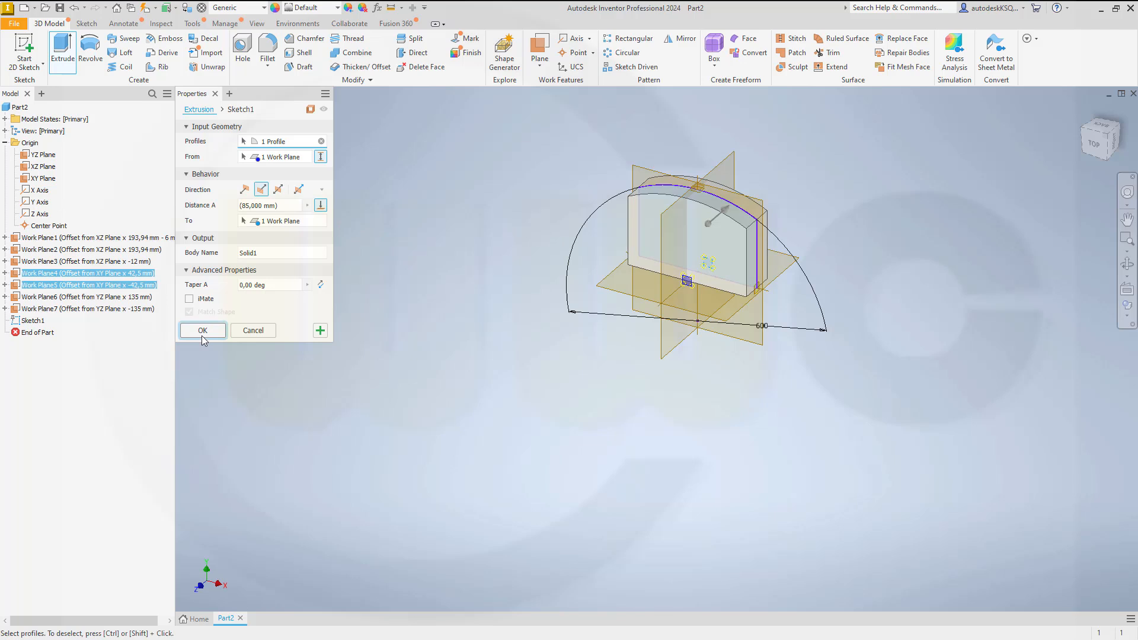
left_click(202, 331)
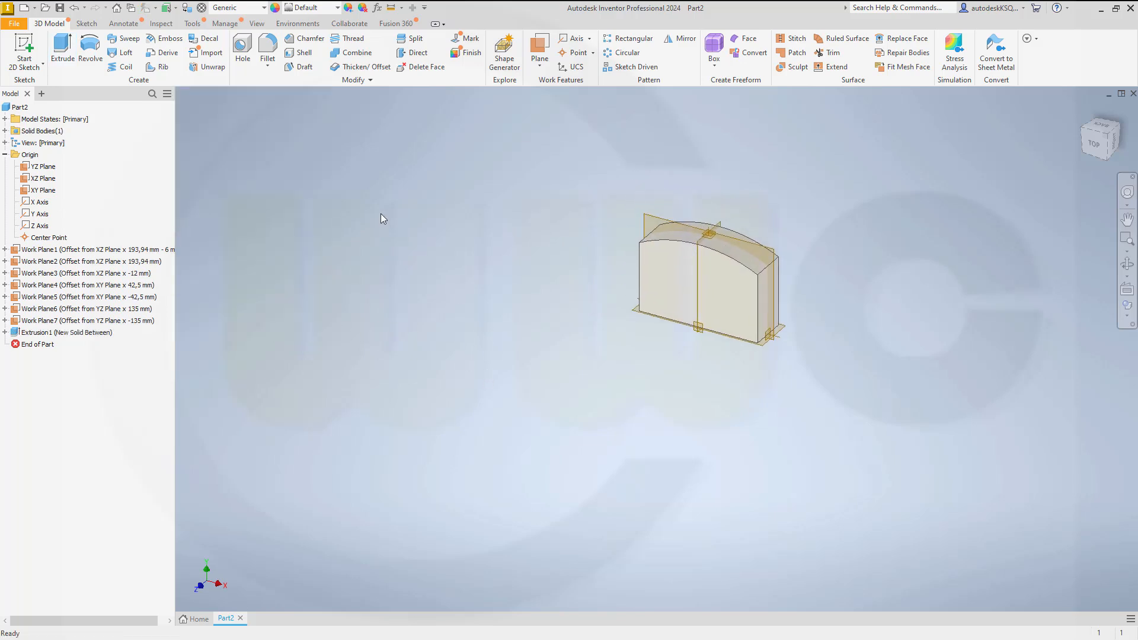
Set up a fixed-plane face draft using the XZ plane as the fixed plane and a 3 degree angle.
left_click(271, 52)
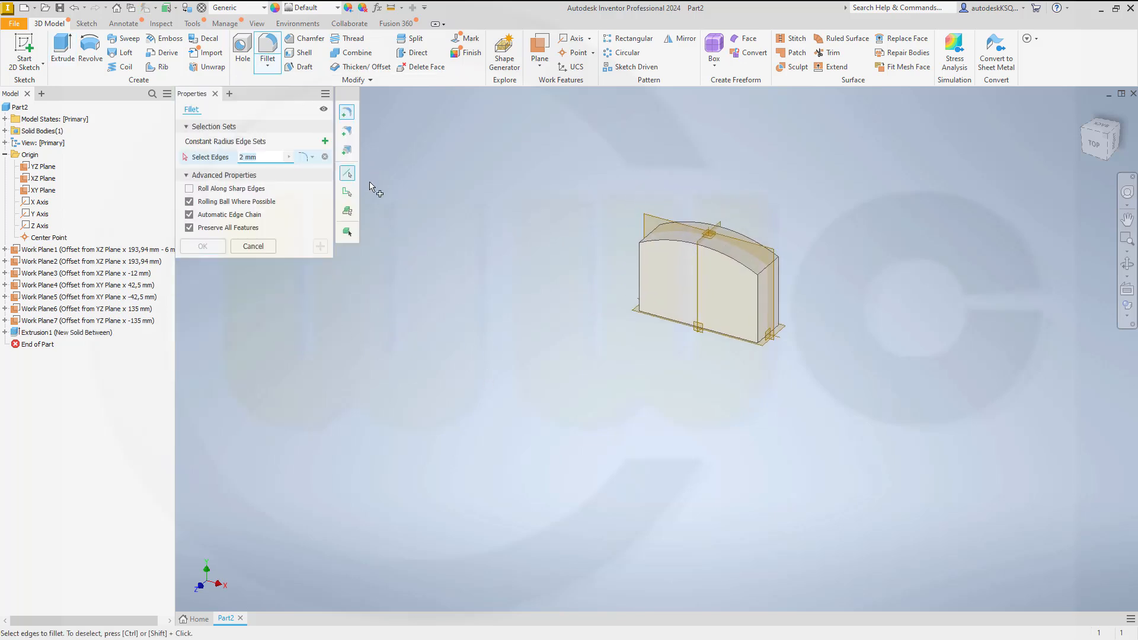
key("Escape")
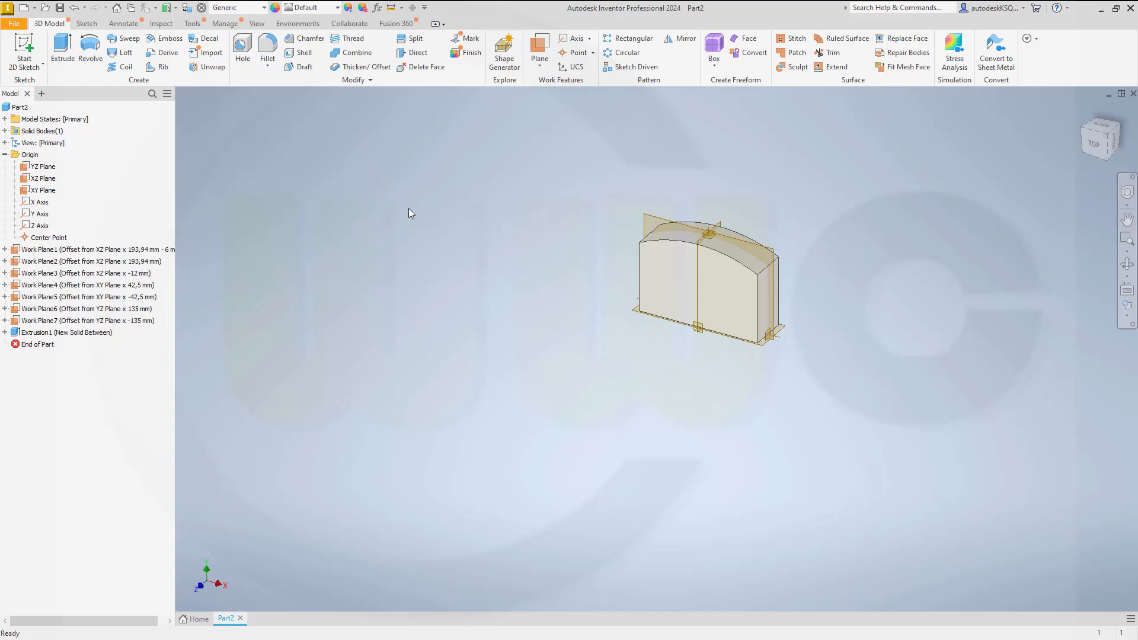
left_click(302, 67)
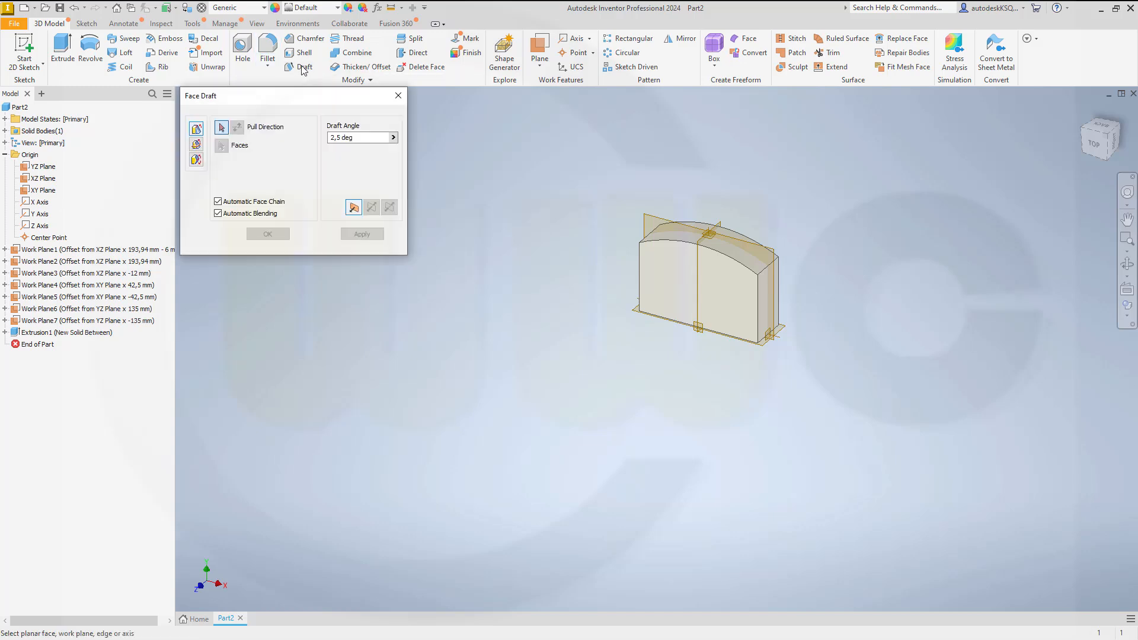
left_click(196, 146)
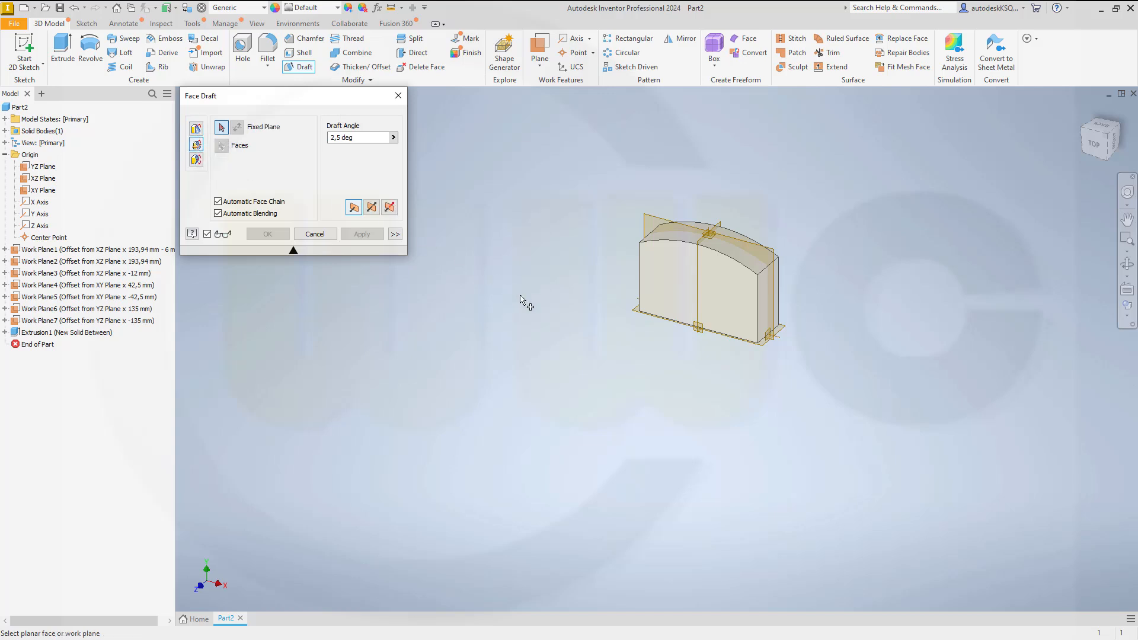
left_click(764, 351)
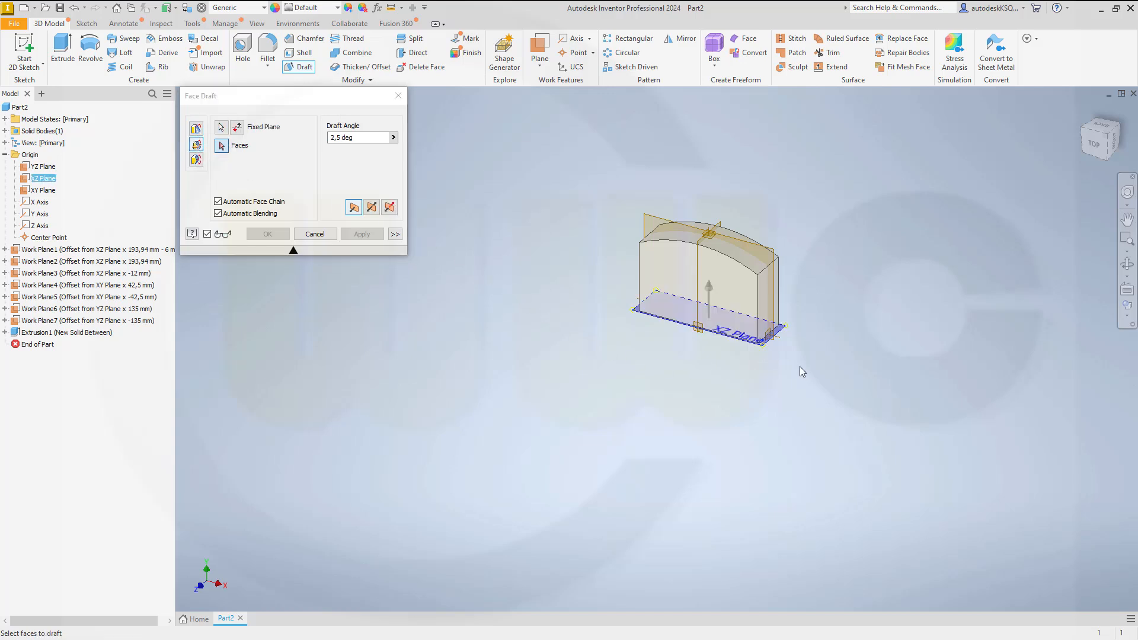
double_click(367, 139)
type("3")
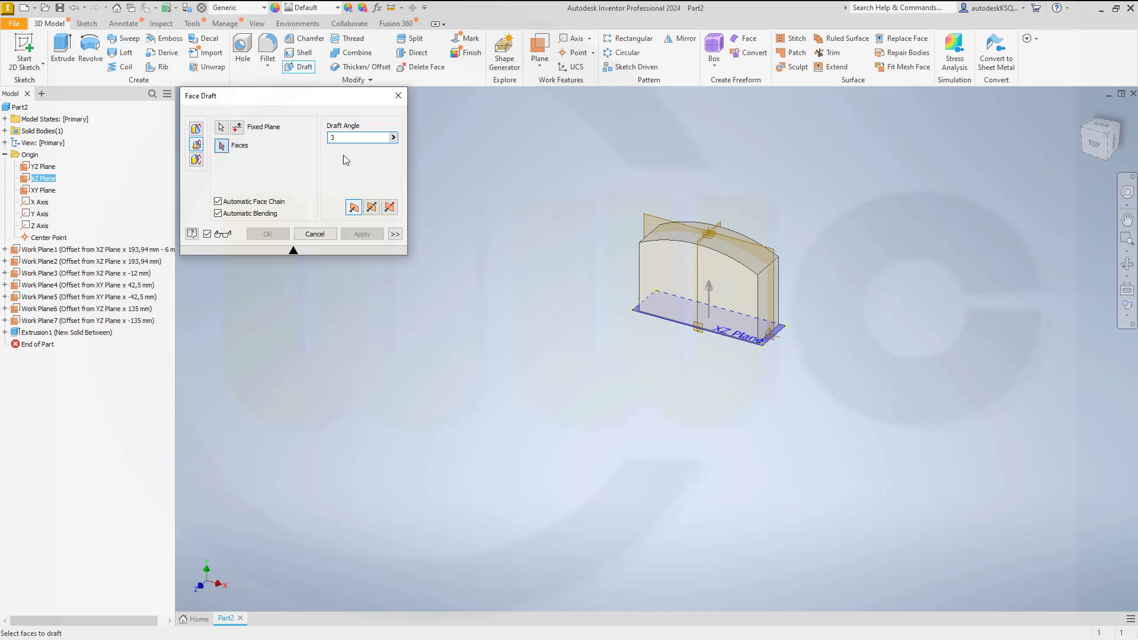
Apply the face draft to the solid's front, back and side faces.
left_click(712, 288)
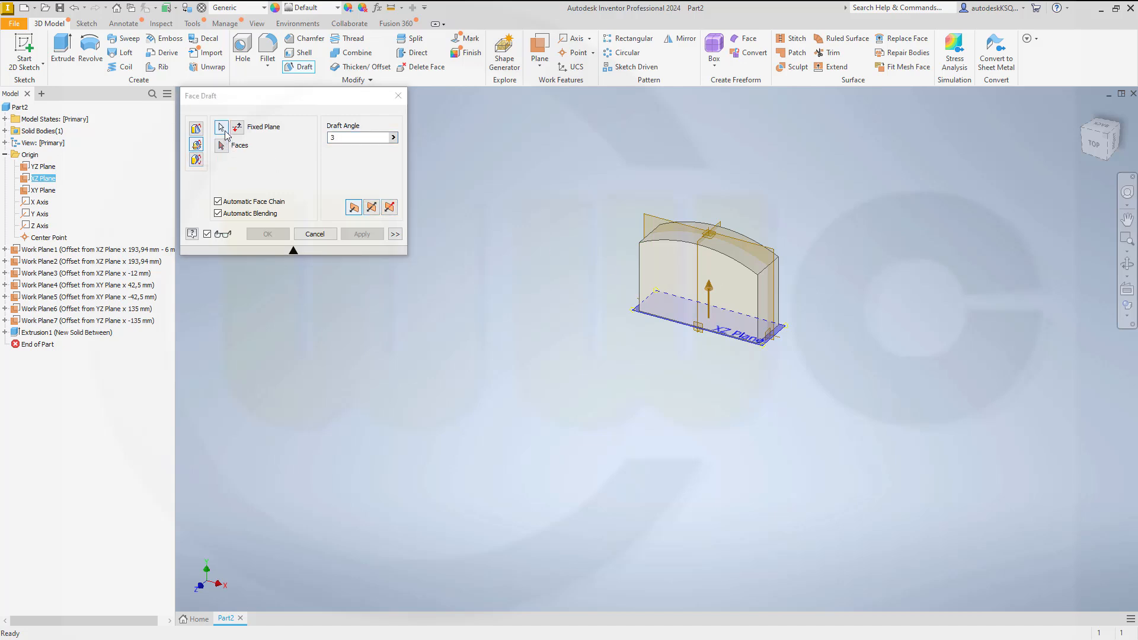
left_click(221, 145)
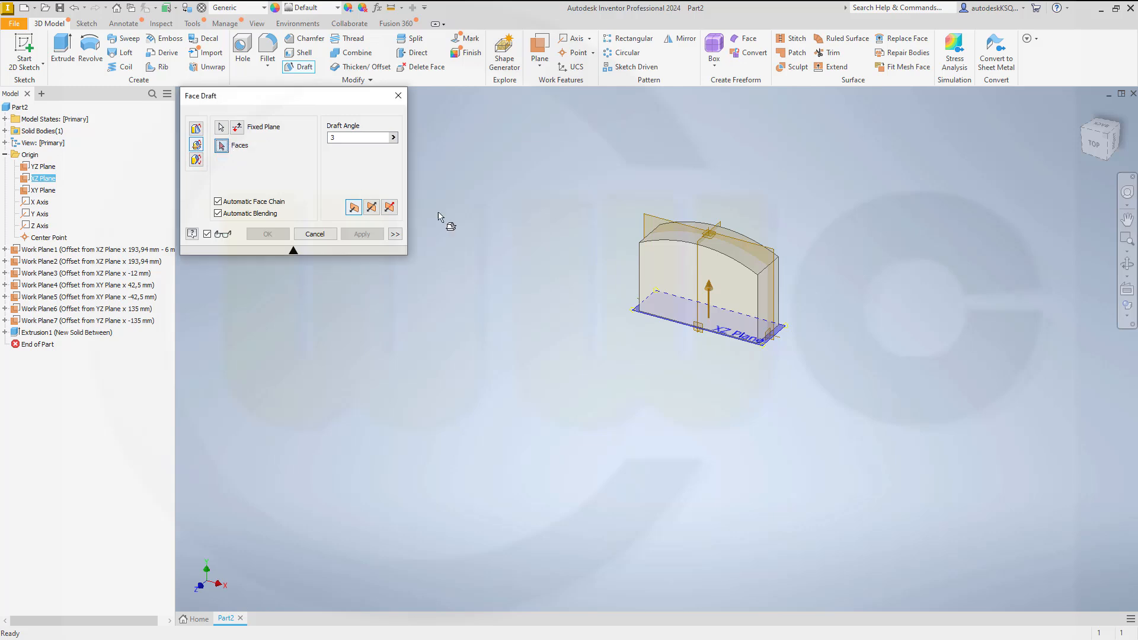
left_click(701, 284)
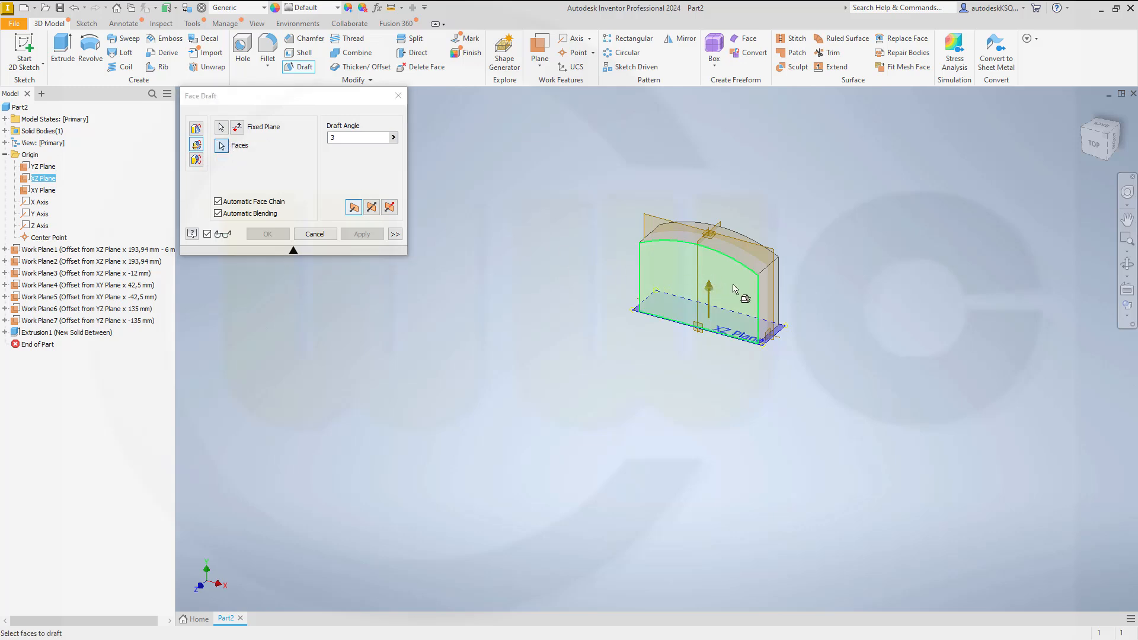
left_click(764, 291)
middle_click_drag(787, 314, 586, 305, "shift")
middle_click_drag(818, 312, 691, 314, "shift")
left_click(774, 300)
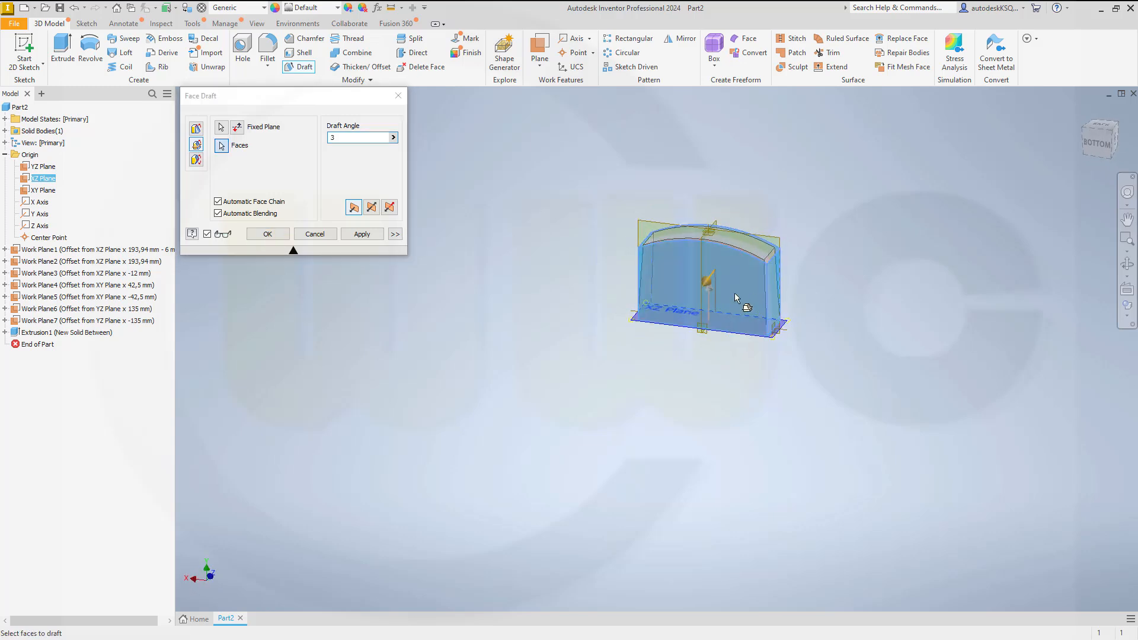
left_click(268, 234)
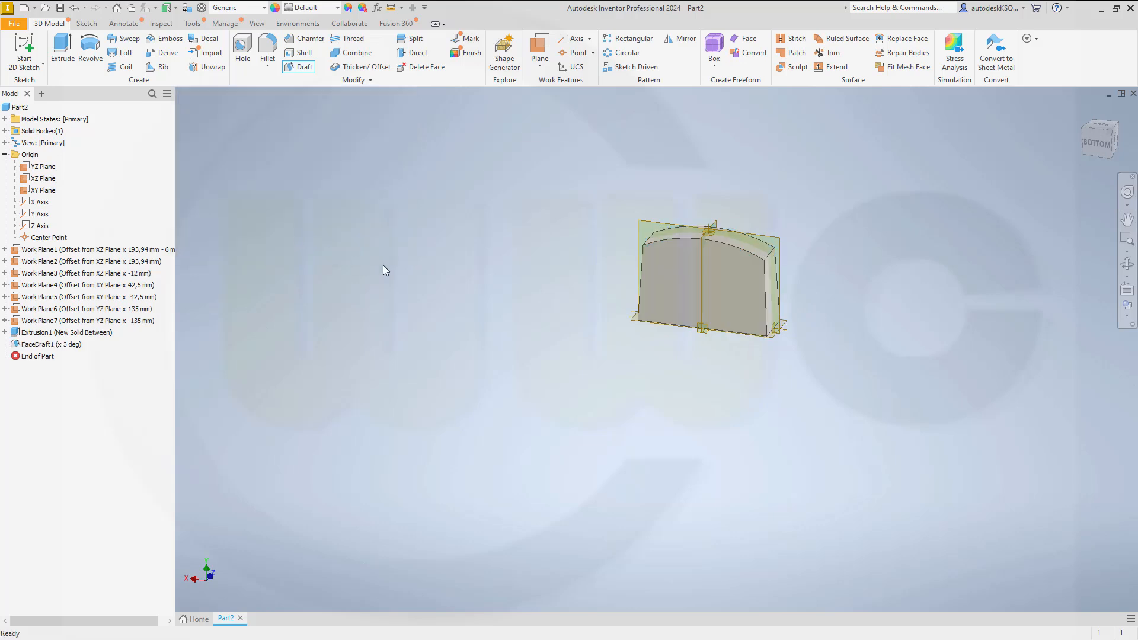
mouse_move(533, 318)
middle_mouse_down("shift")
mouse_move(774, 332)
mouse_move(823, 318)
middle_mouse_up("shift")
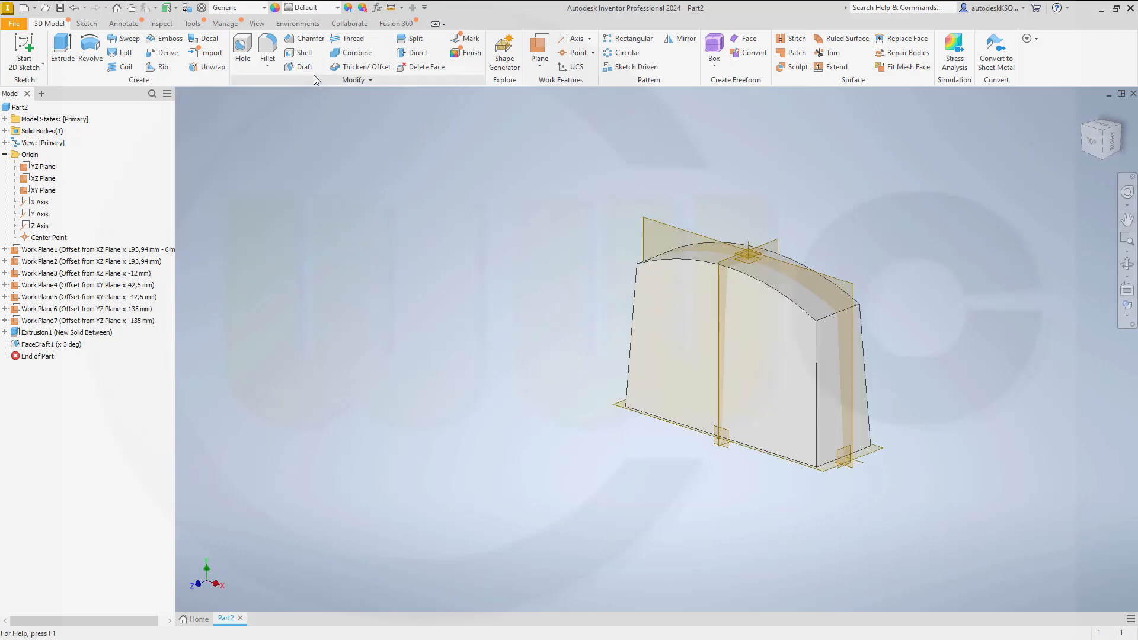
Fillet the two upper corner edges where the arched top meets the side faces with a 70 mm radius.
left_click(267, 47)
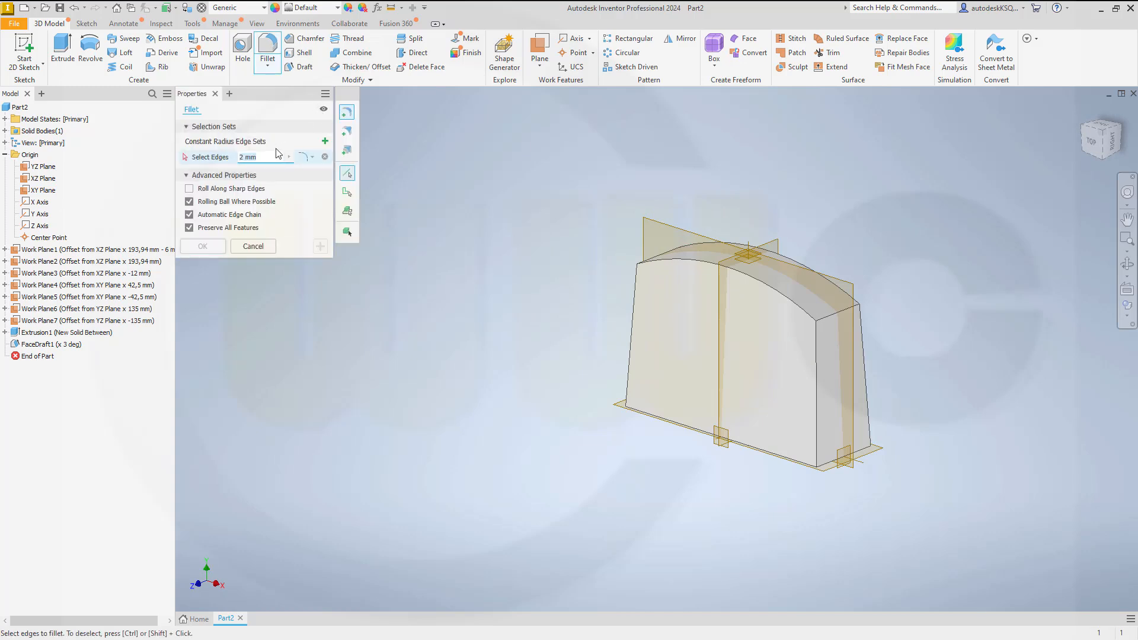
type("70")
left_click(827, 318)
left_click(656, 259)
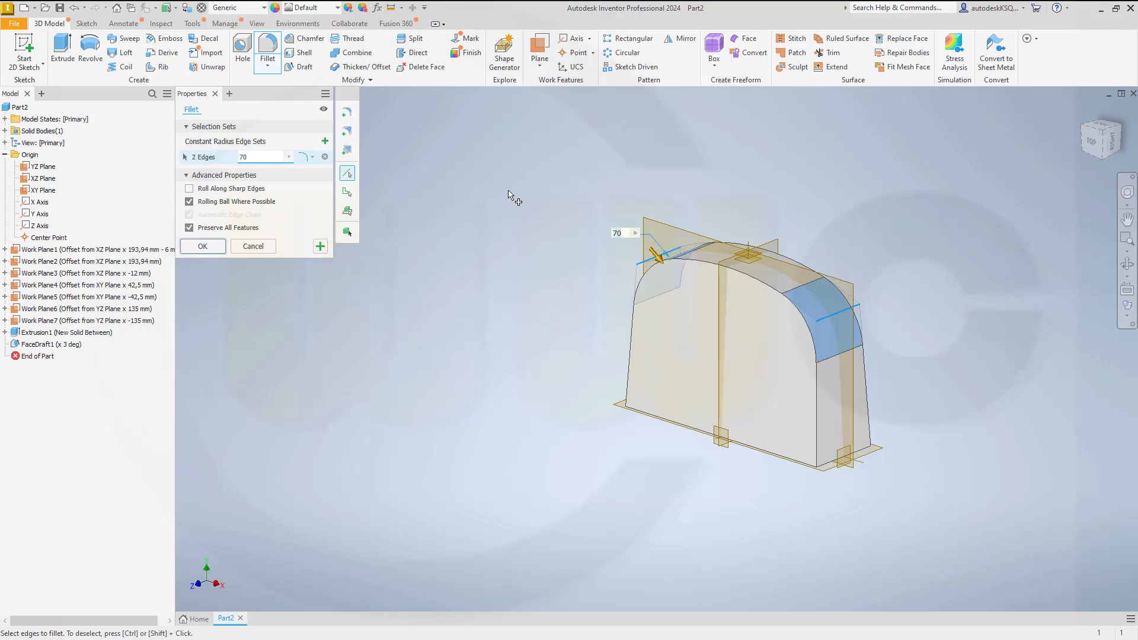
left_click(204, 246)
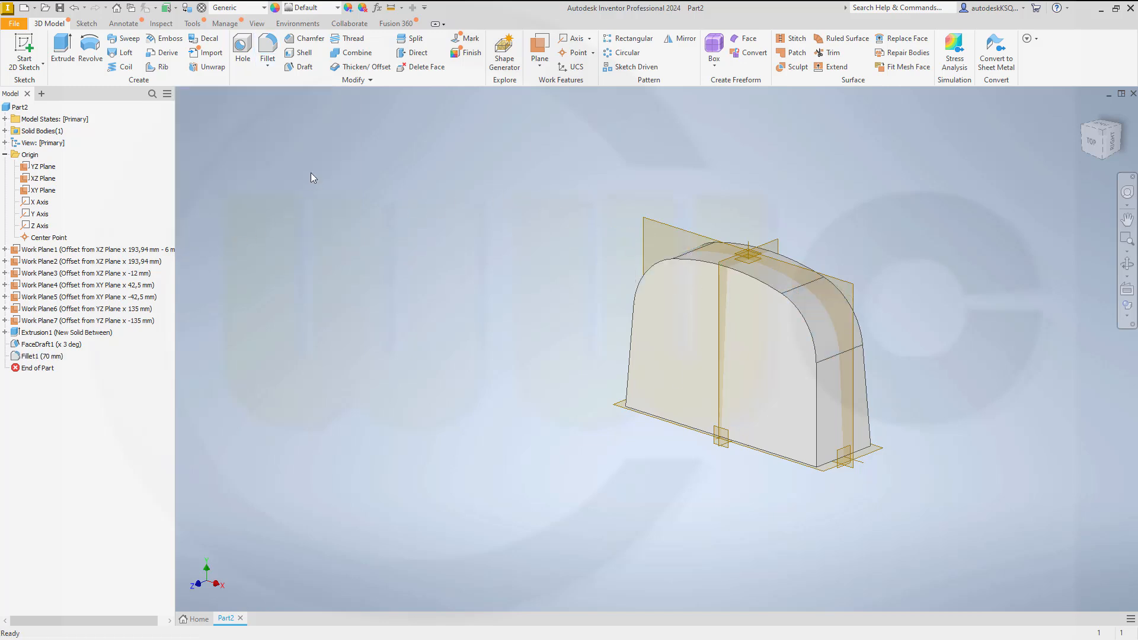
Fillet the front and back outline edges, along the sides and arched top, with a 5 mm radius.
left_click(268, 47)
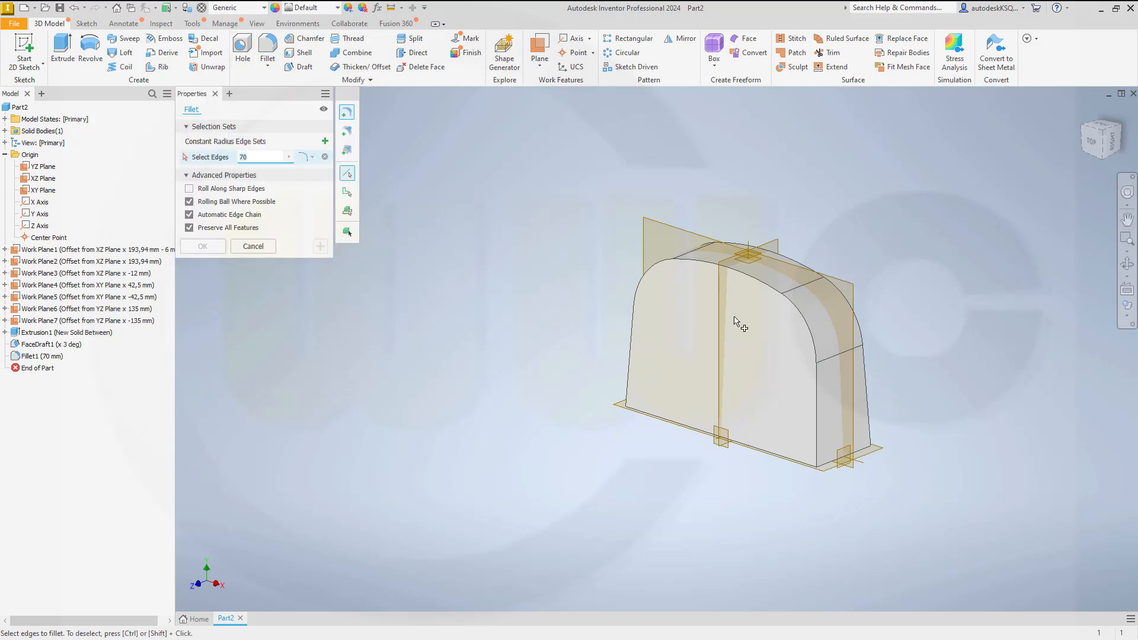
left_click(807, 325)
left_click(851, 313)
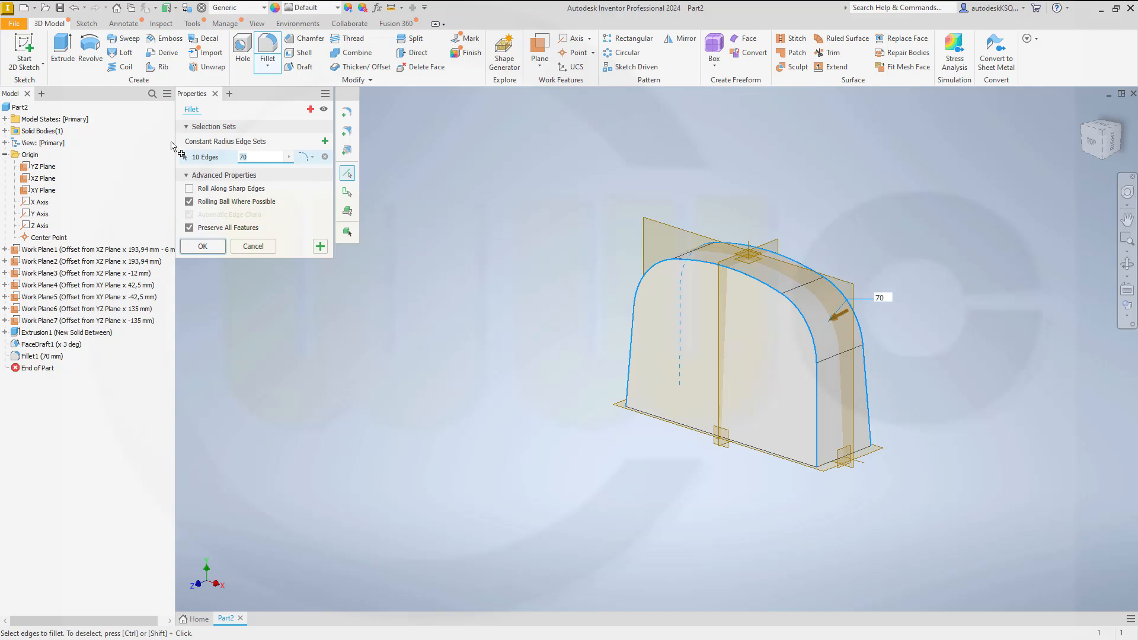
key("Return")
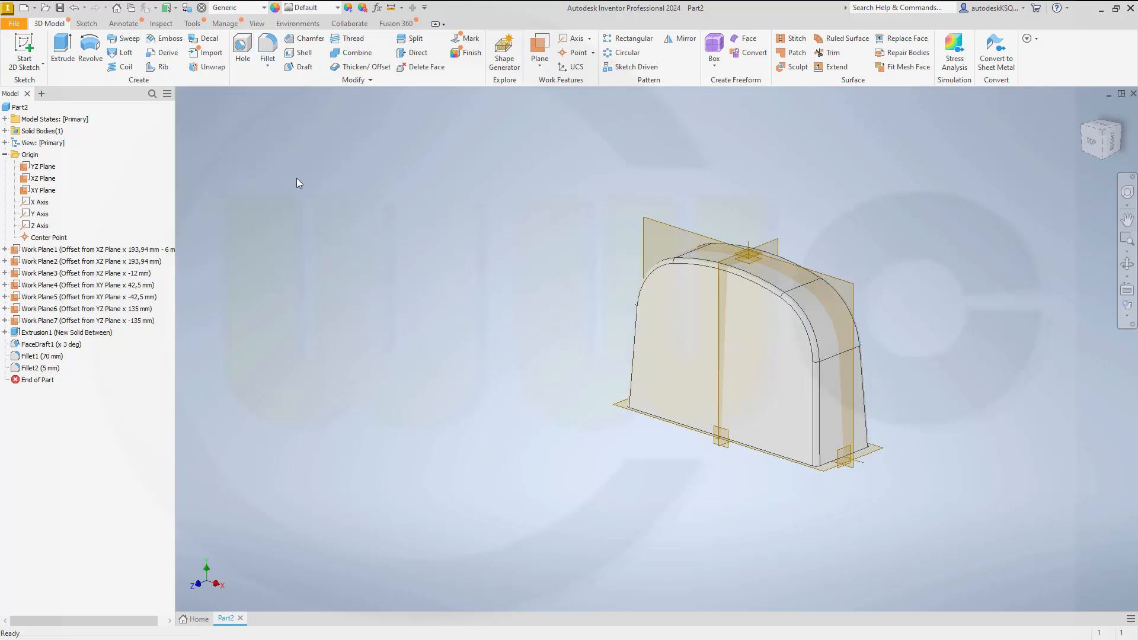
Hide the finished solid body Solid1.
mouse_move(420, 349)
middle_mouse_down("shift")
mouse_move(483, 323)
mouse_move(589, 333)
mouse_move(586, 324)
middle_mouse_up("shift")
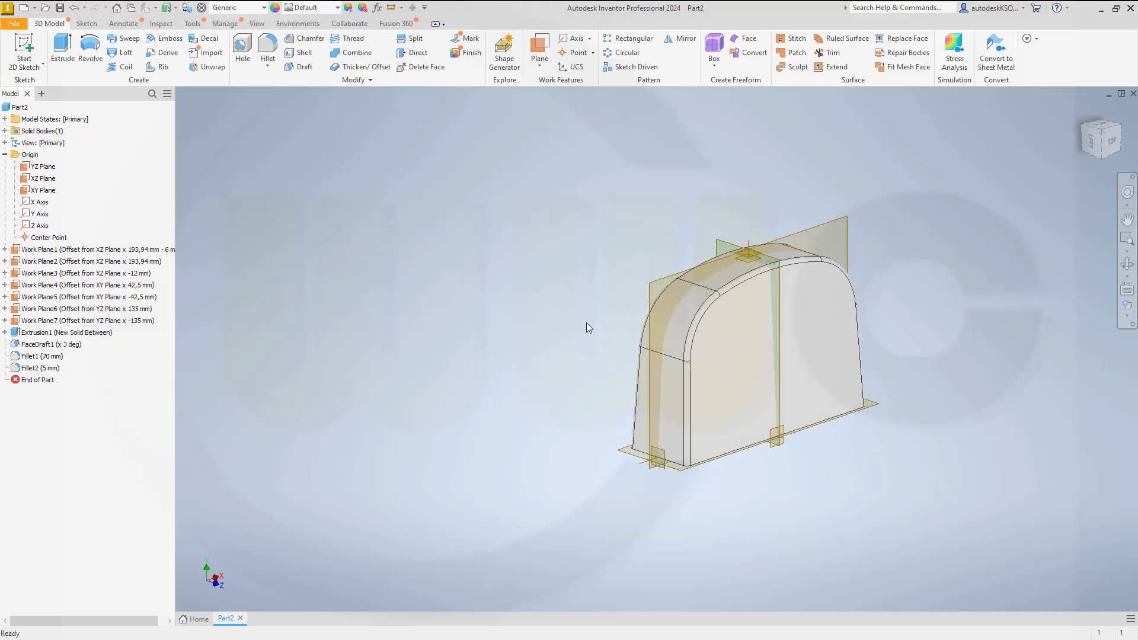
left_click(5, 131)
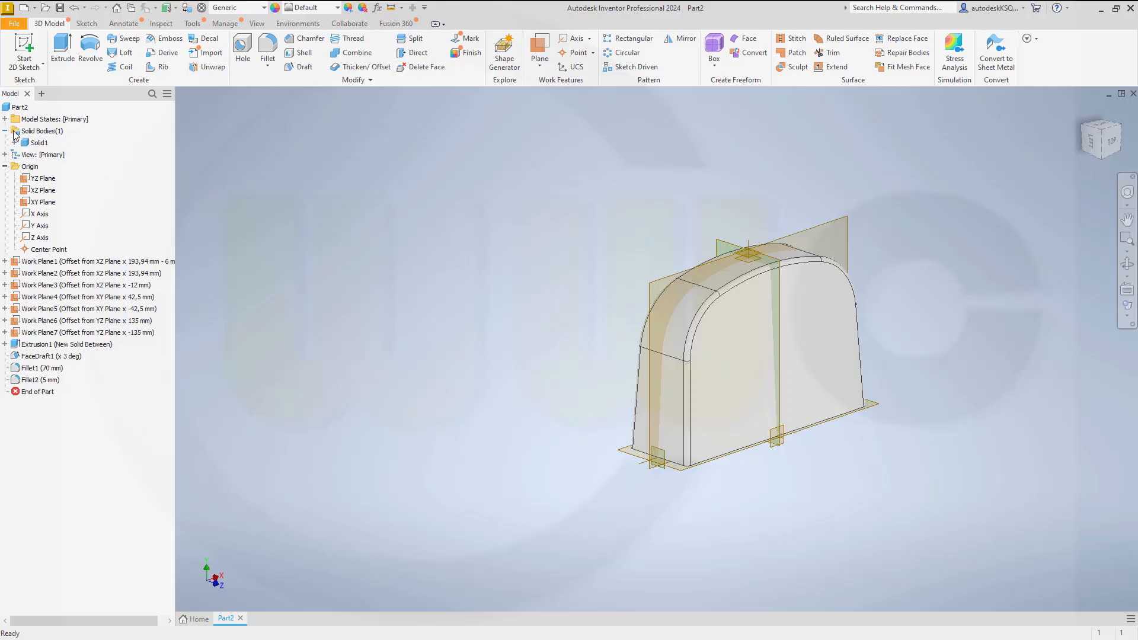
right_click(42, 143)
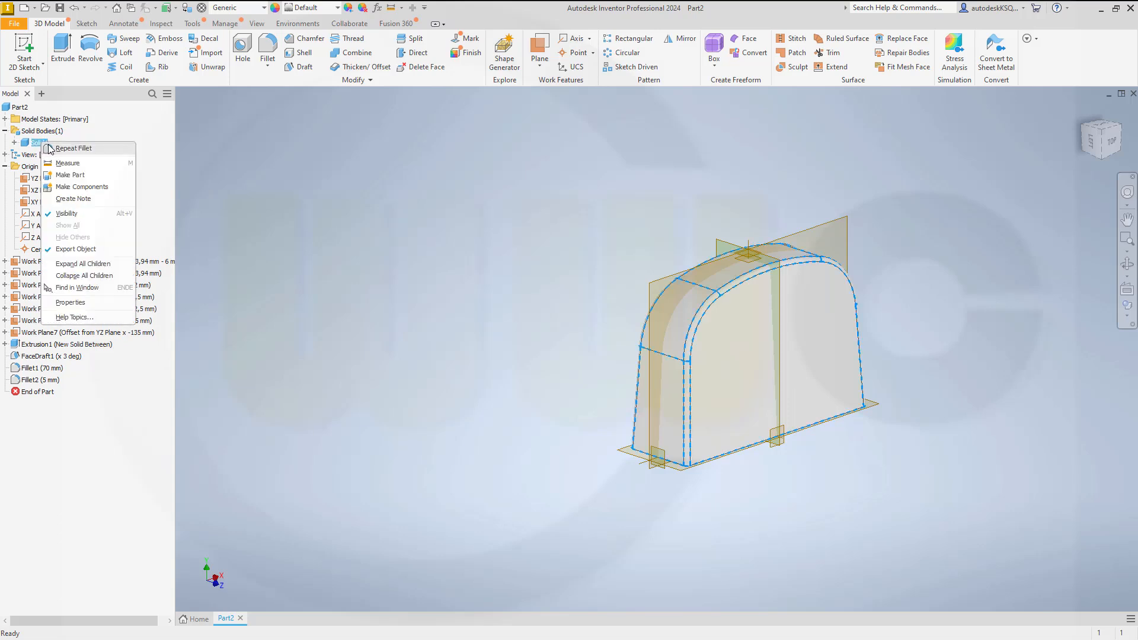
left_click(84, 214)
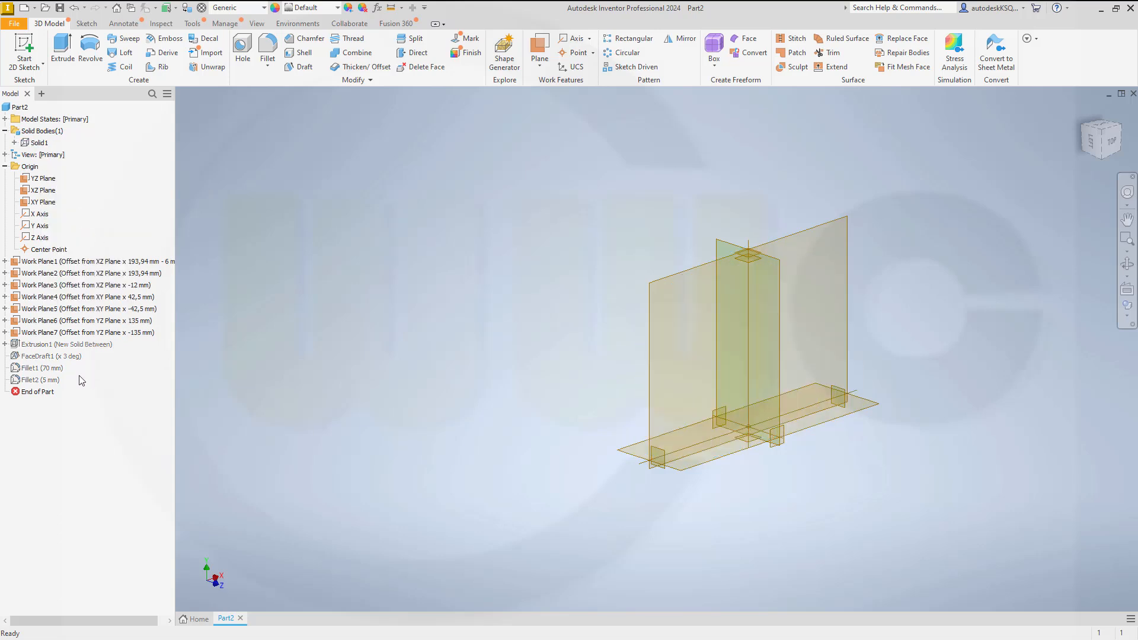
Share the profile sketch of Extrusion1 so it can be reused for another feature.
left_click(5, 344)
right_click(42, 358)
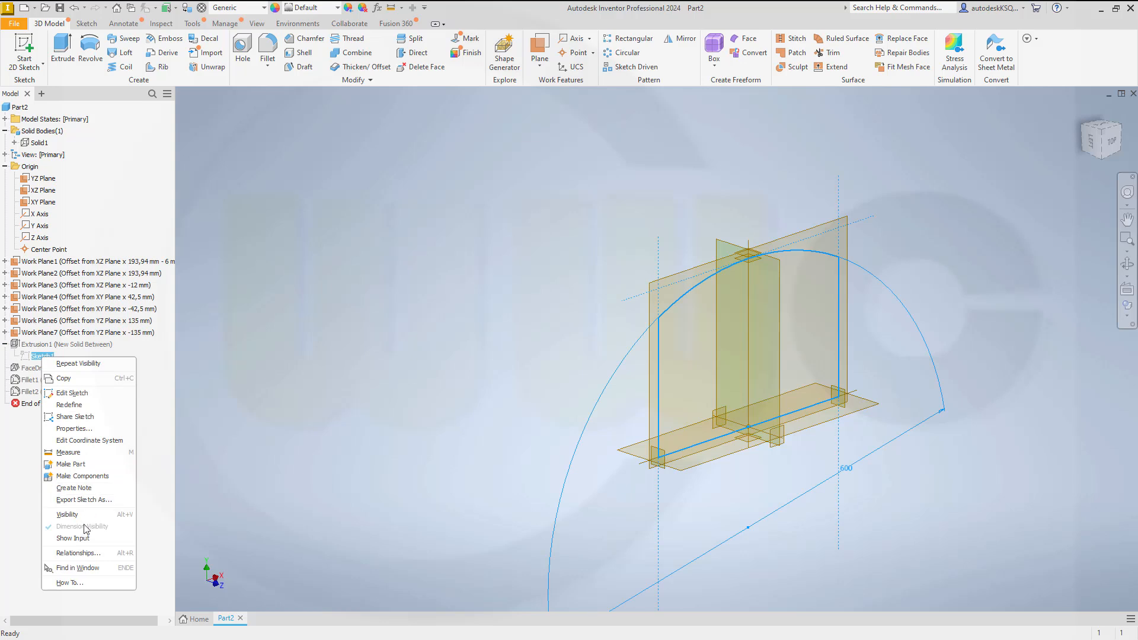
left_click(75, 417)
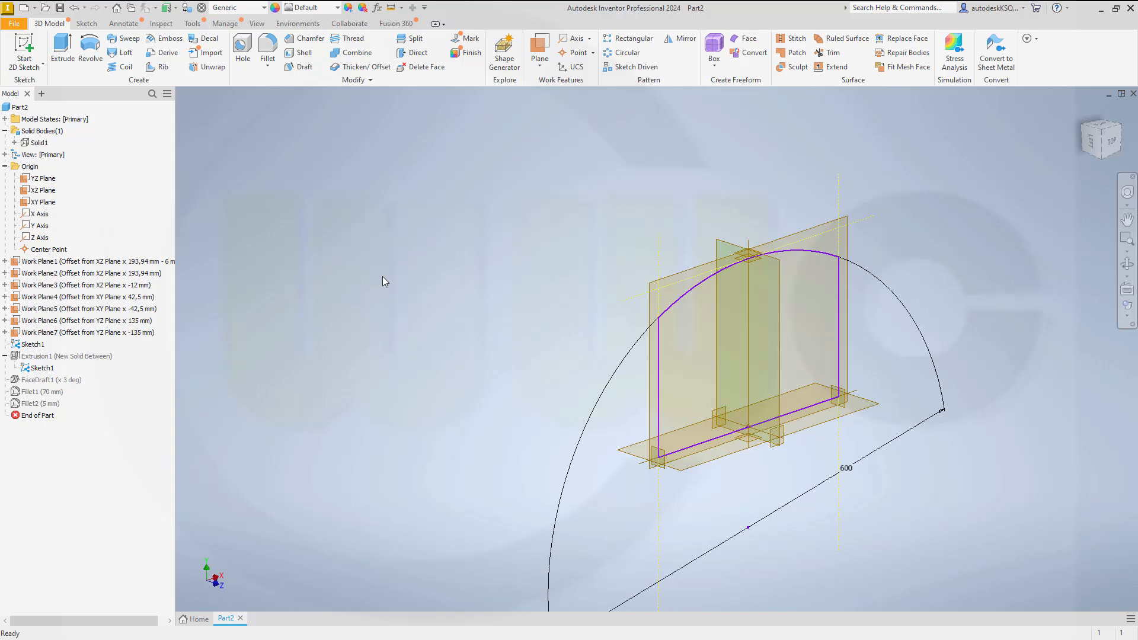
Create a work plane offset 62.5 mm from the XY plane.
left_click(539, 47)
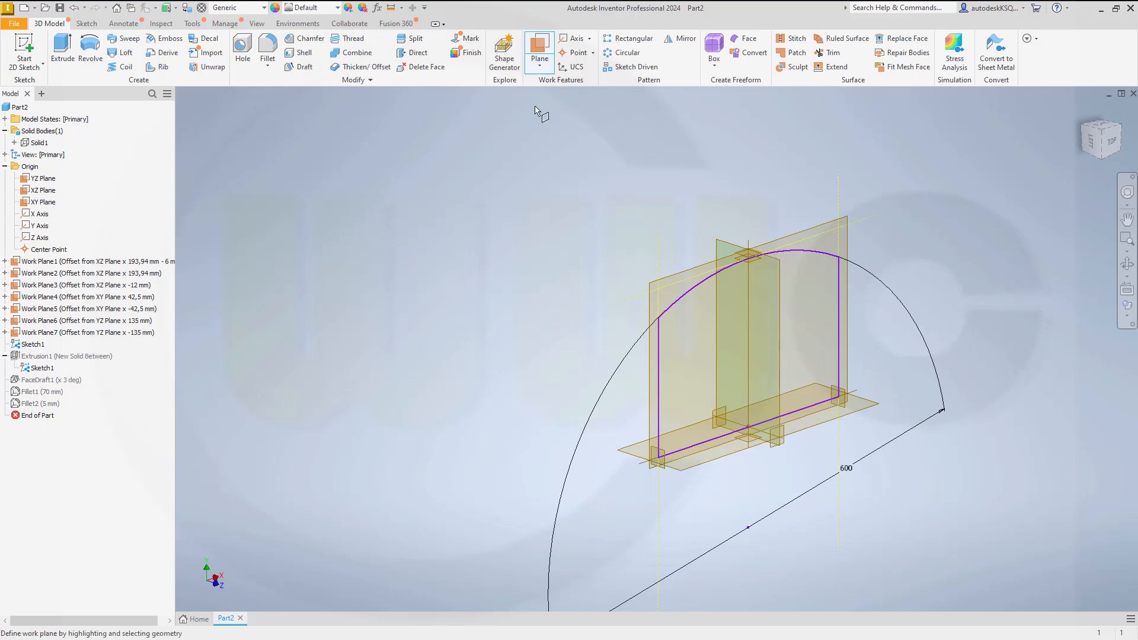
left_click(647, 314)
left_click_drag(647, 314, 710, 352)
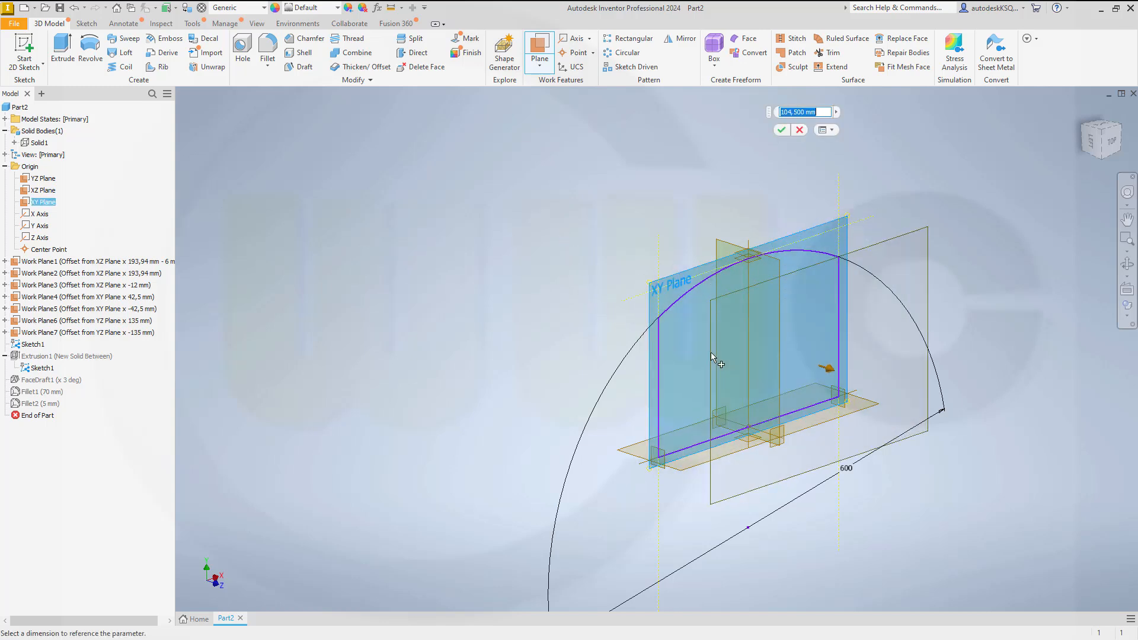
type("62,5")
key("Return")
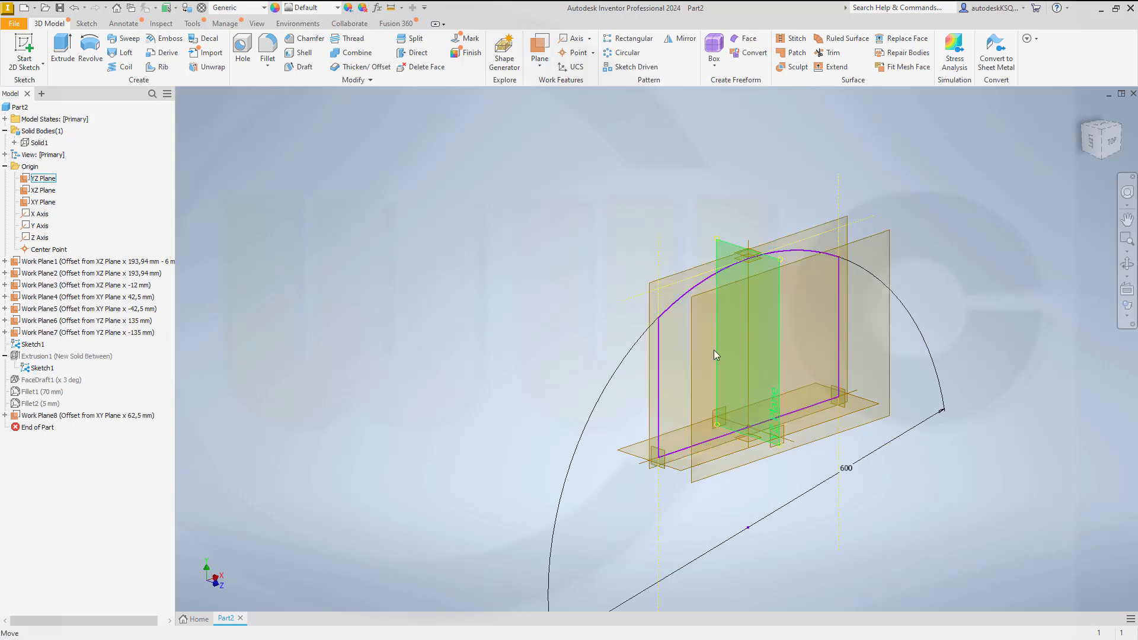
Create a work plane offset -62.5 mm from the XY plane by starting a sketch on it, and finish the empty sketch.
right_click(540, 199)
left_click(546, 253)
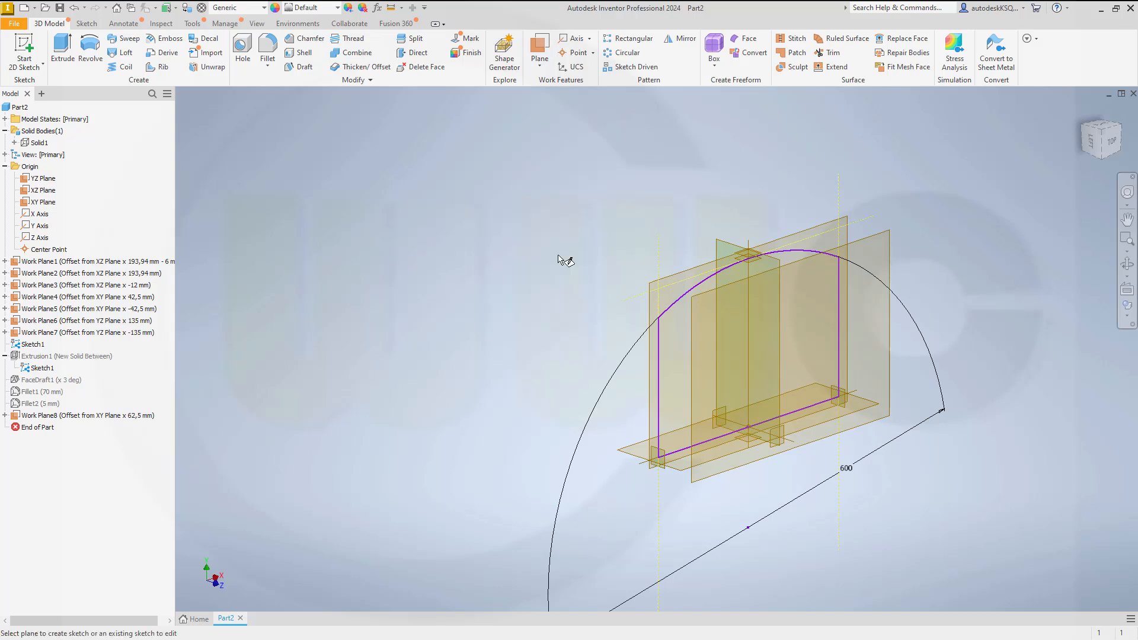
left_click_drag(671, 289, 572, 248)
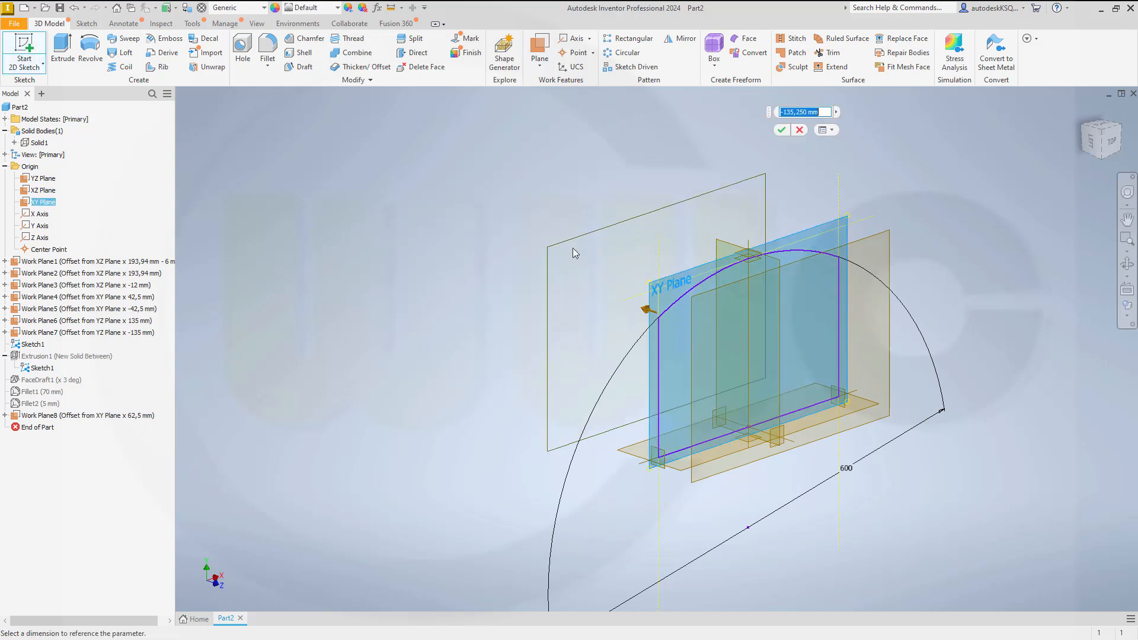
type("-62,5")
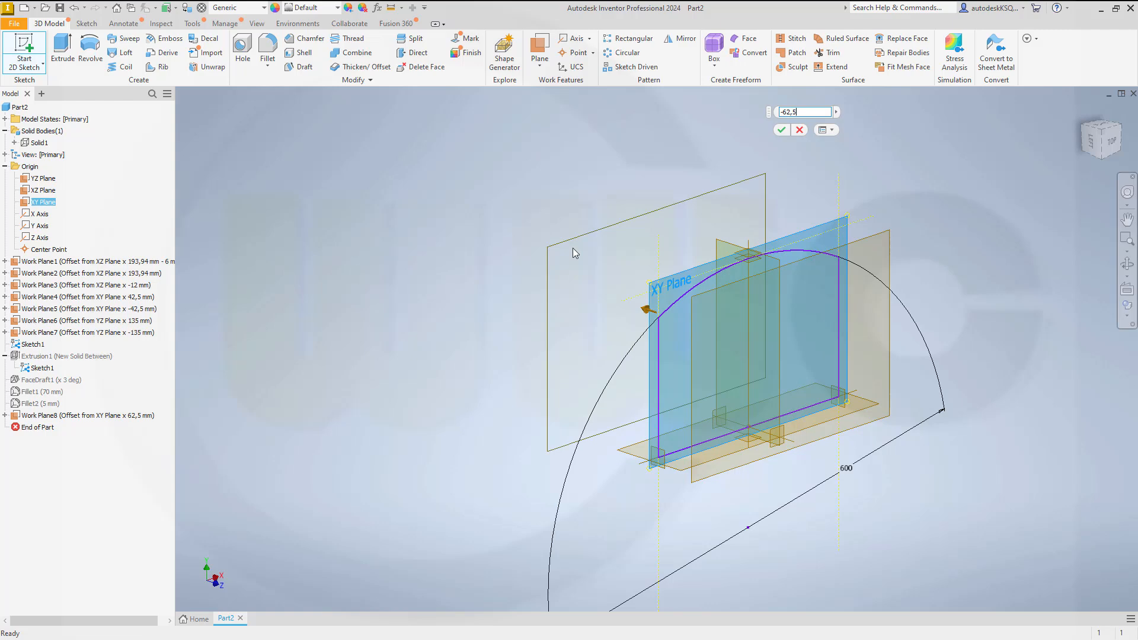
key("Return")
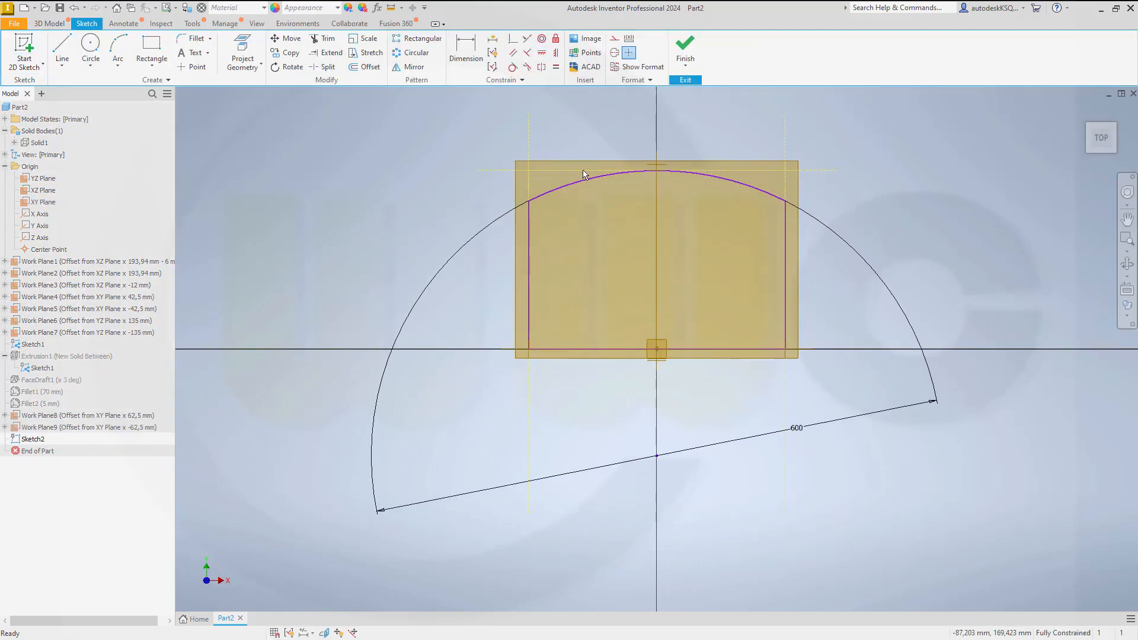
left_click(684, 52)
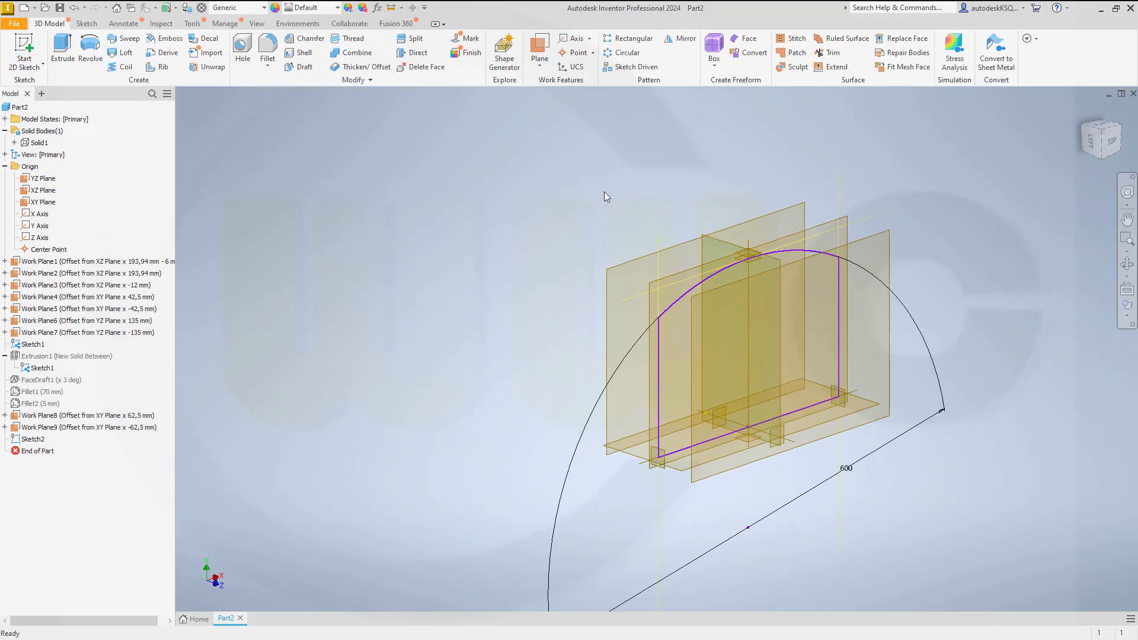
Extrude the shared arch-topped profile as a new solid from the 62.5 mm work plane to the -62.5 mm work plane.
mouse_move(586, 227)
middle_mouse_down("shift")
mouse_move(528, 241)
mouse_move(606, 247)
middle_mouse_up("shift")
left_click(63, 49)
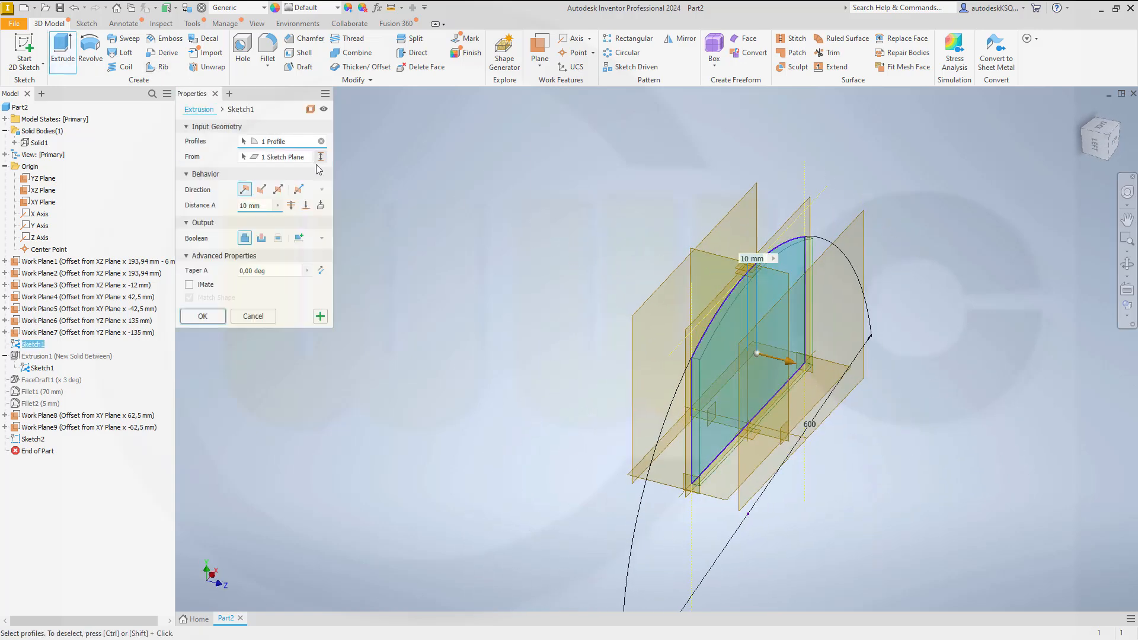
left_click(321, 157)
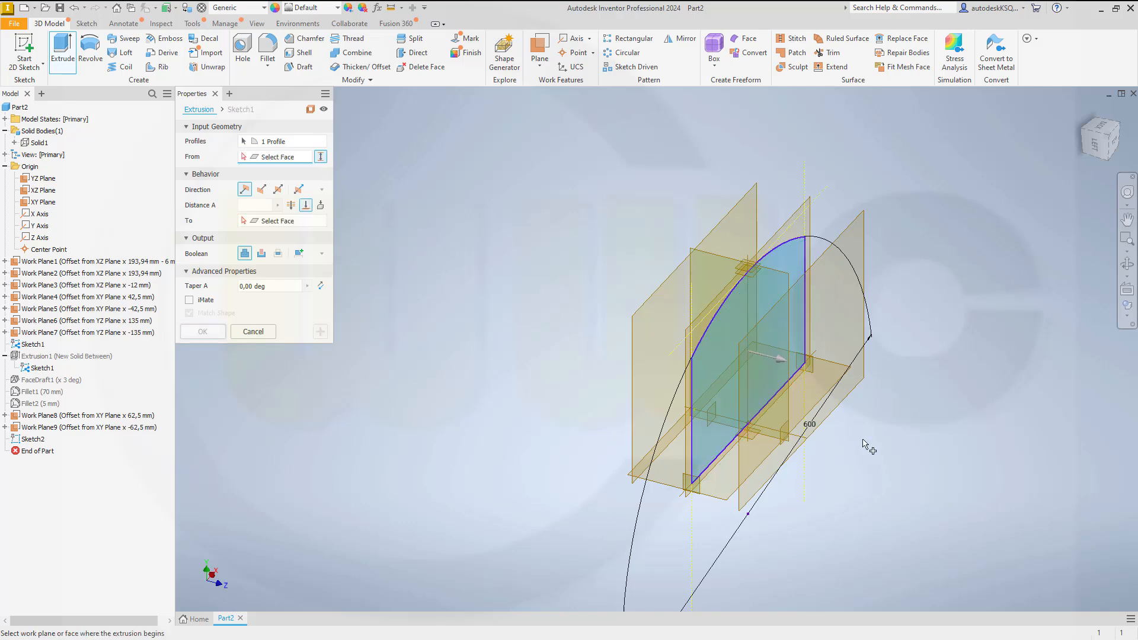
left_click(741, 476)
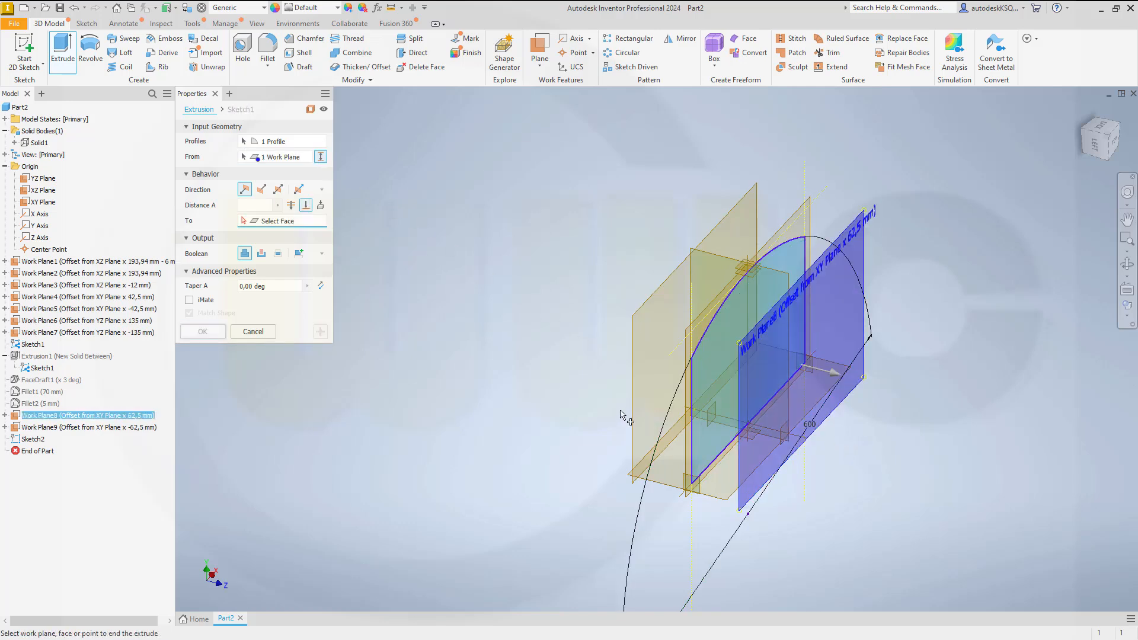
left_click(634, 370)
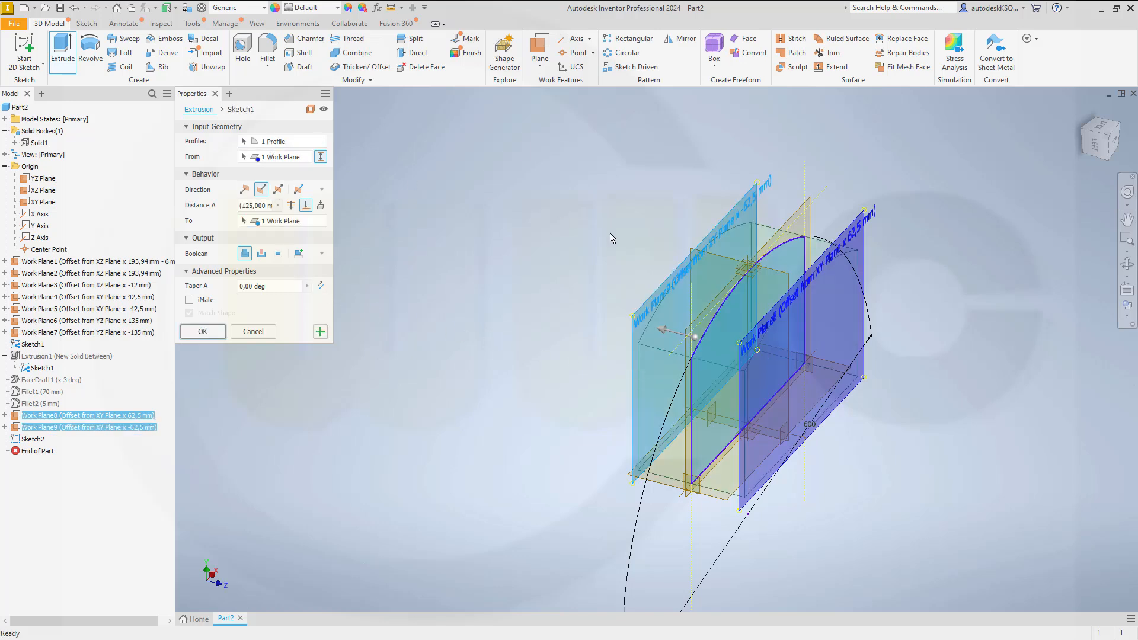
mouse_move(588, 308)
middle_mouse_down("shift")
mouse_move(645, 265)
mouse_move(564, 286)
middle_mouse_up("shift")
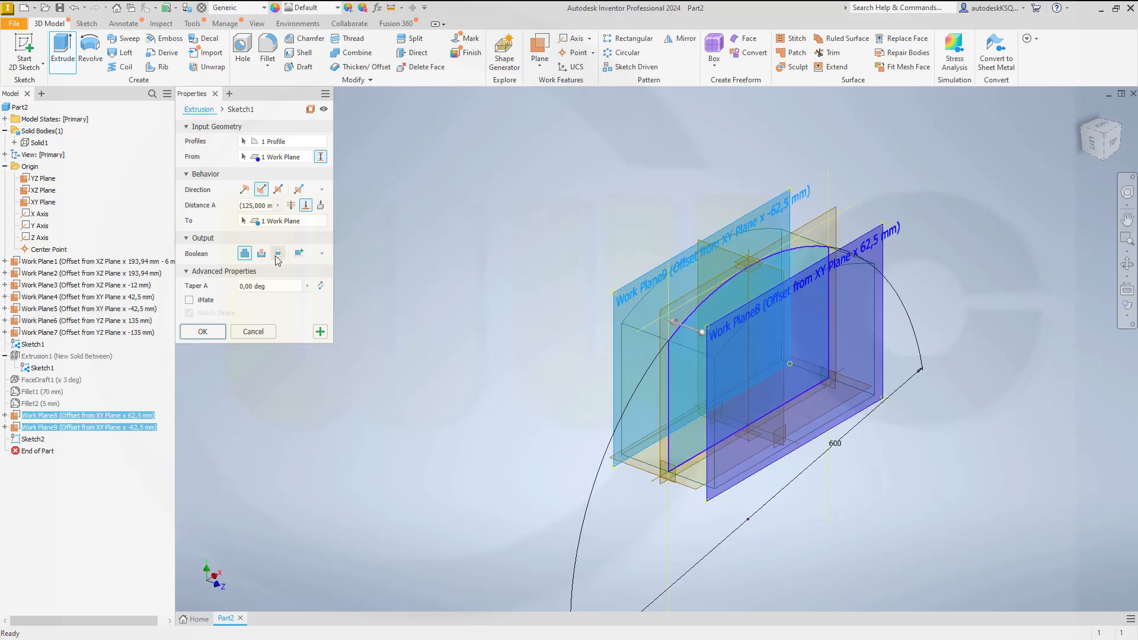
left_click(298, 254)
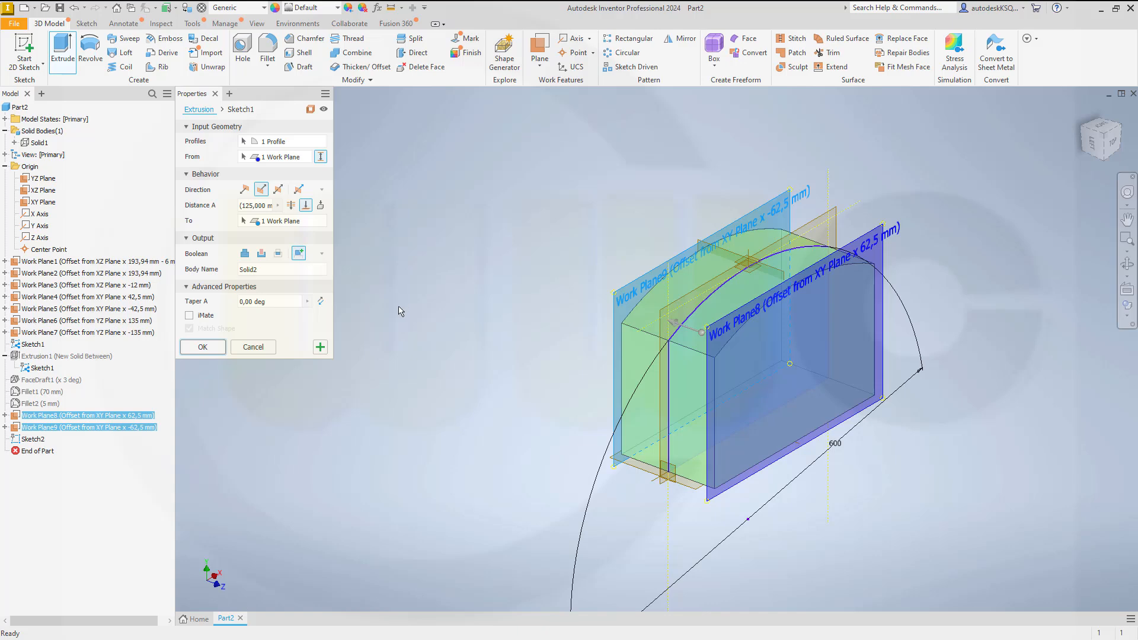
left_click(211, 349)
Set up a fixed-plane face draft on the new solid with the XZ plane as the fixed plane.
mouse_move(490, 329)
middle_mouse_down("shift")
mouse_move(465, 330)
mouse_move(500, 333)
mouse_move(497, 321)
middle_mouse_up("shift")
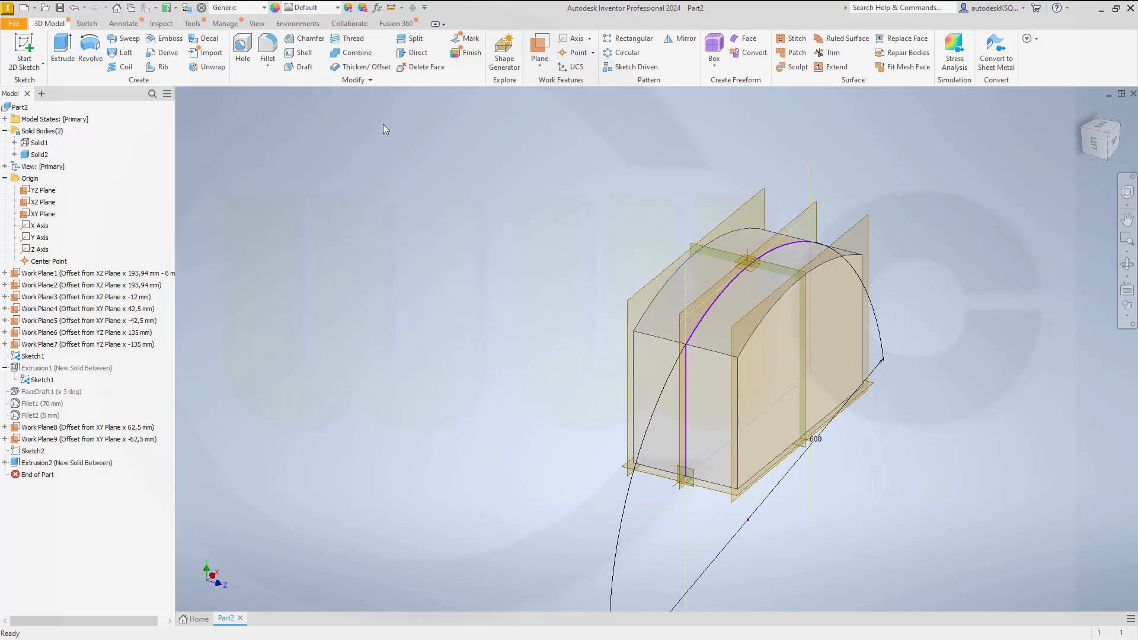
left_click(301, 66)
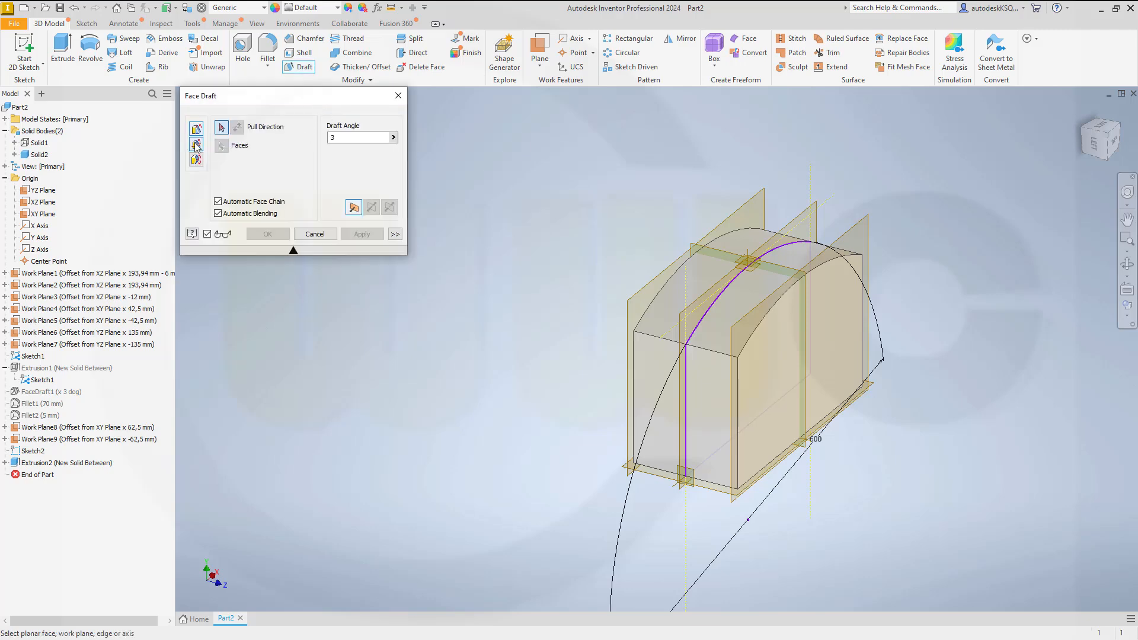
middle_click_drag(400, 301, 382, 237, "shift")
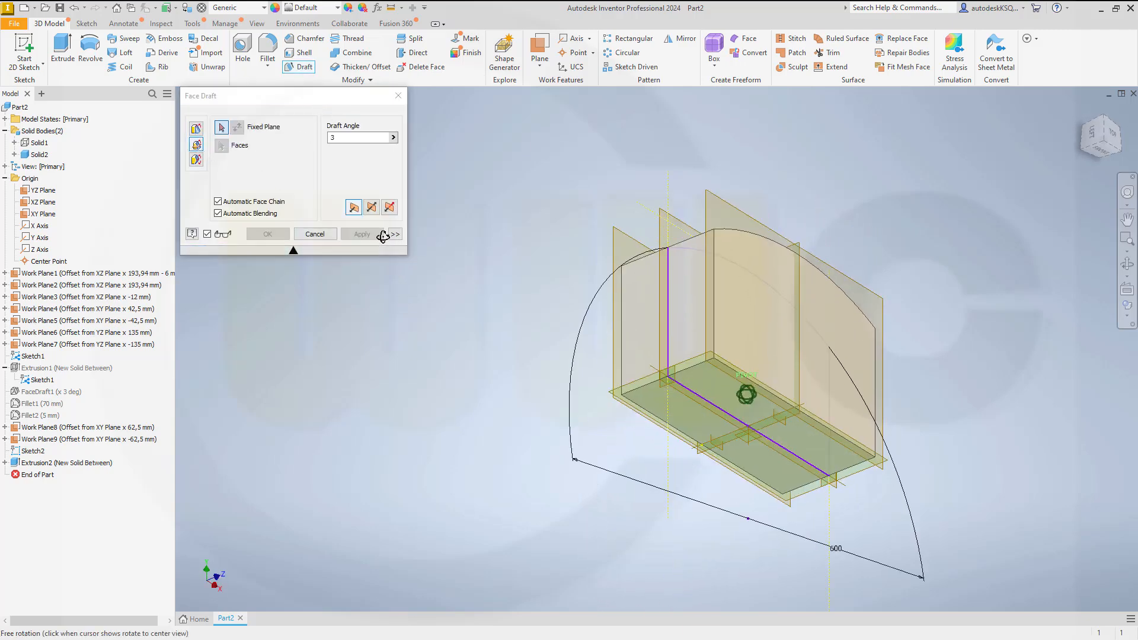
left_click(688, 369)
middle_click_drag(457, 294, 483, 313, "shift")
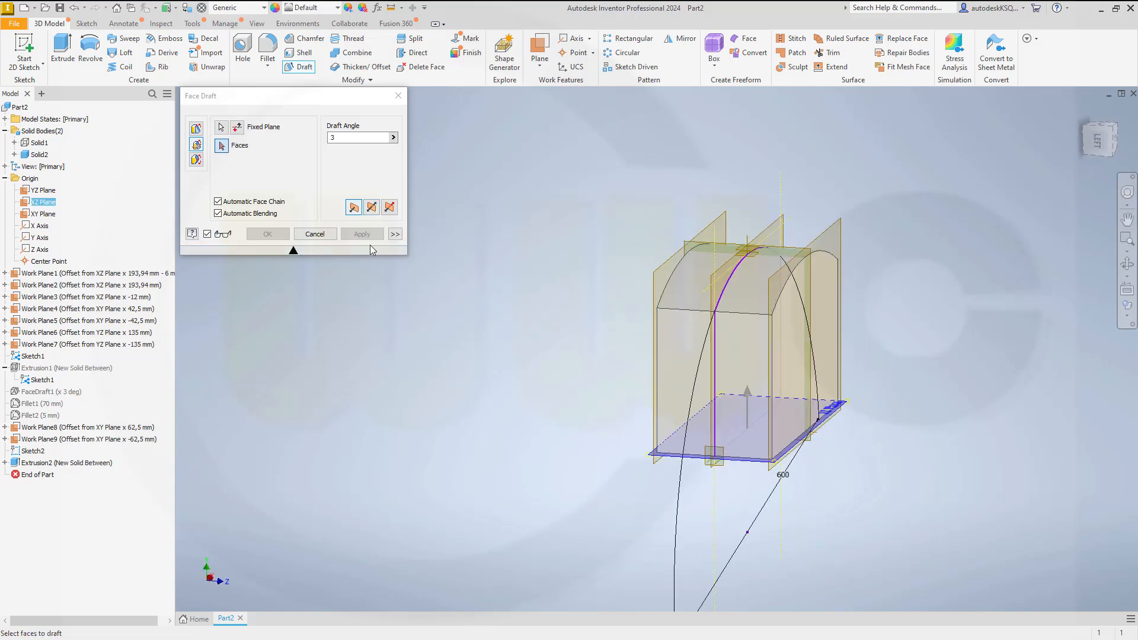
Apply the 3 degree draft to the second solid's front, back and side faces.
left_click(730, 388)
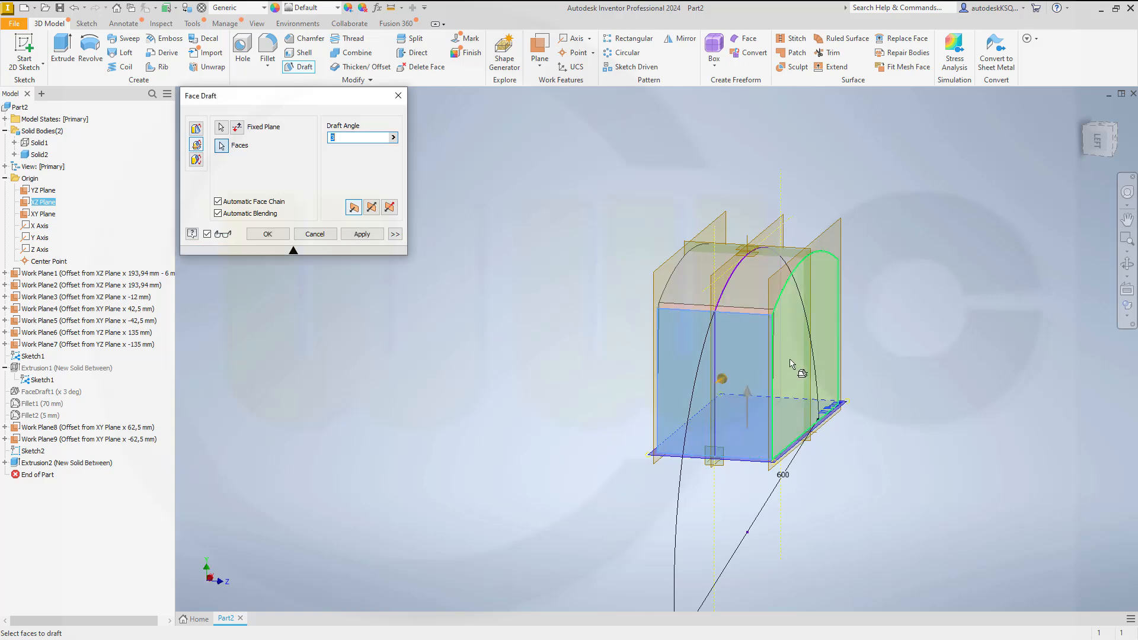
middle_click_drag(909, 409, 688, 404, "shift")
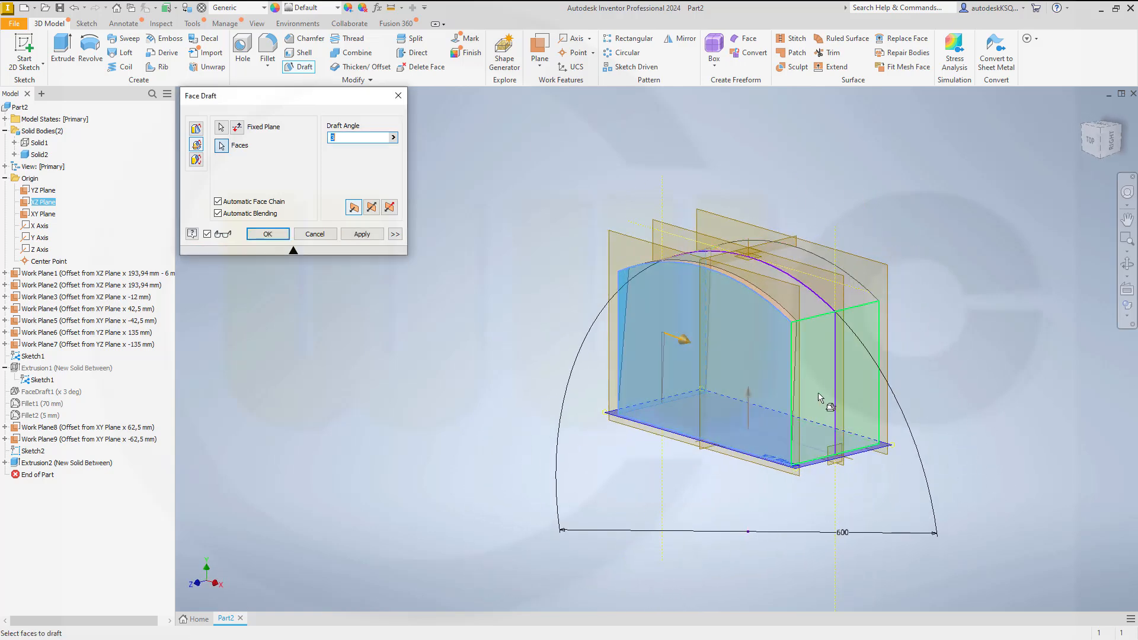
middle_click_drag(907, 419, 803, 414, "shift")
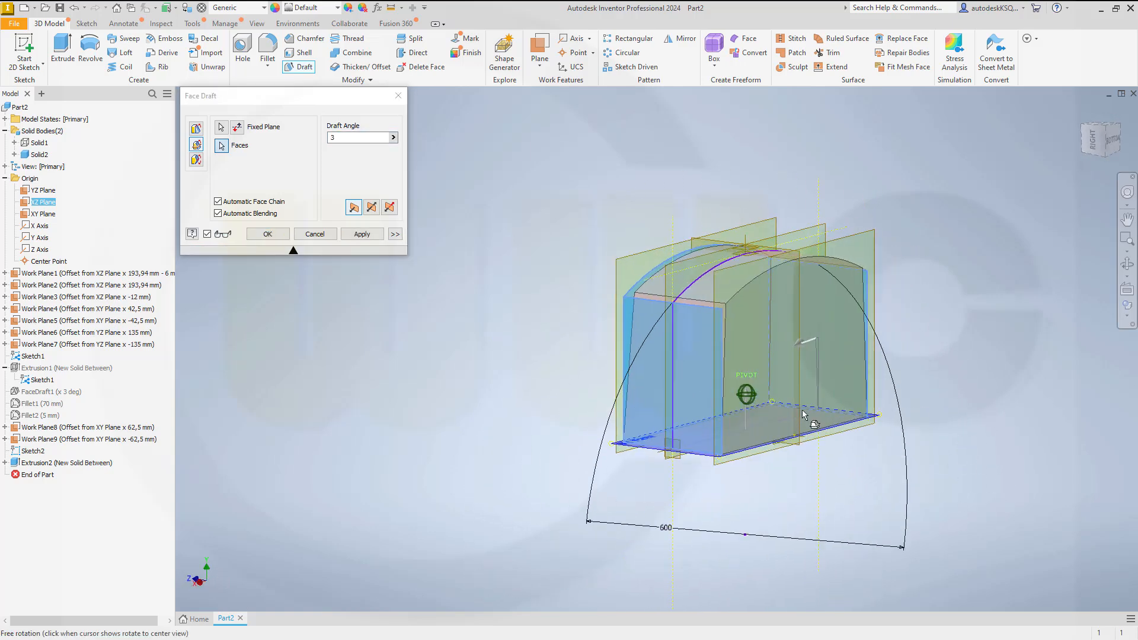
left_click(764, 383)
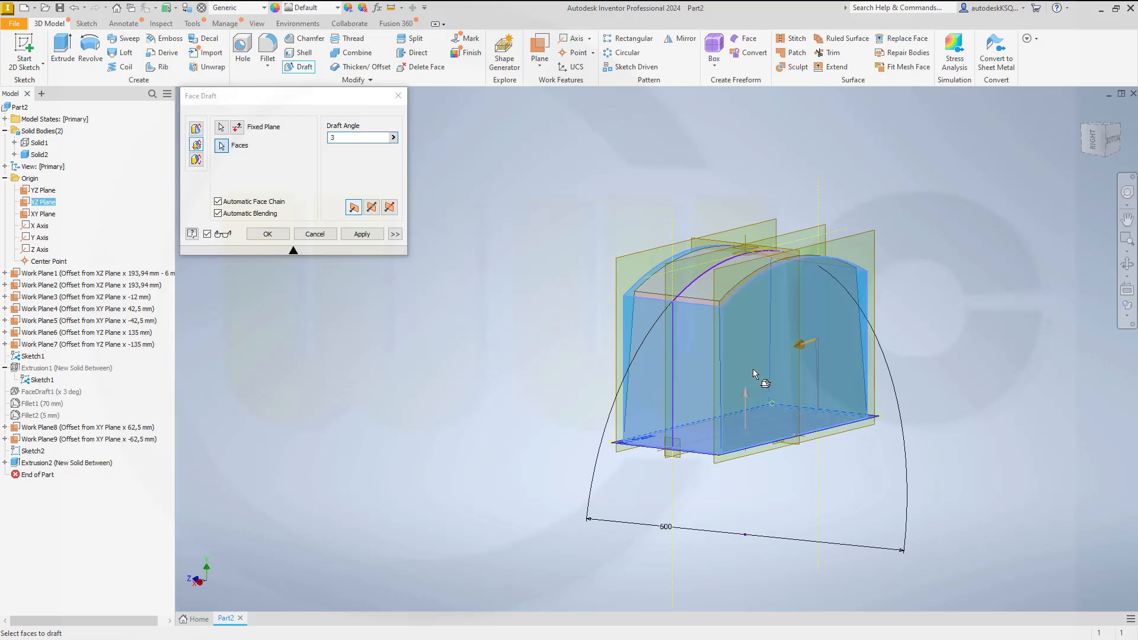
left_click(267, 234)
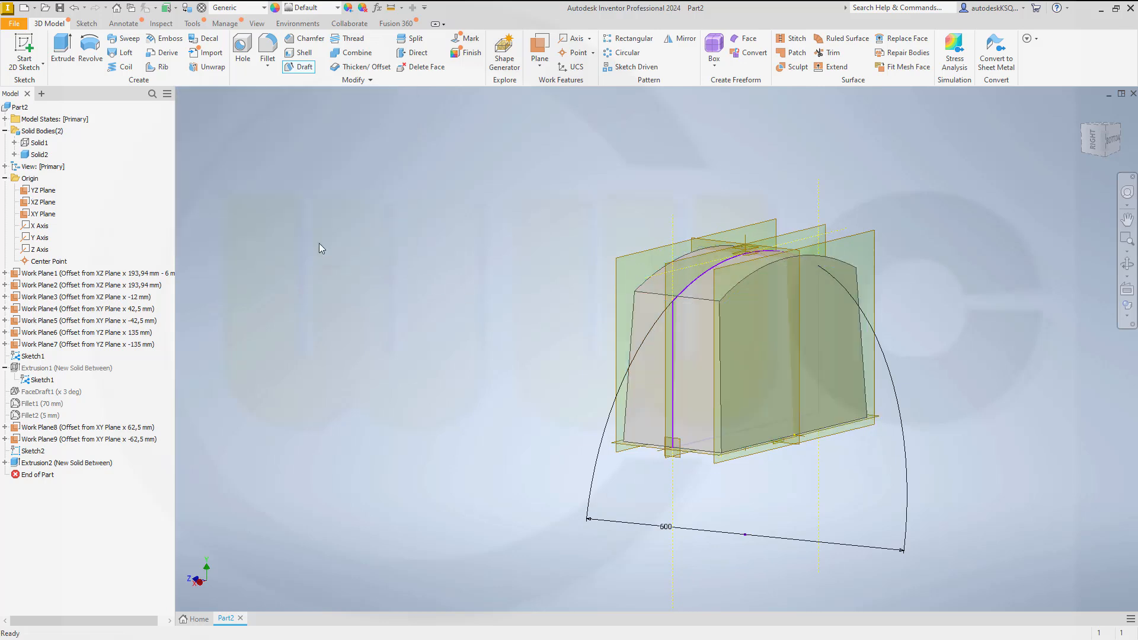
Fillet the second solid's two upper edges, where the arched top meets the side faces, with a 70 mm radius.
left_click(270, 46)
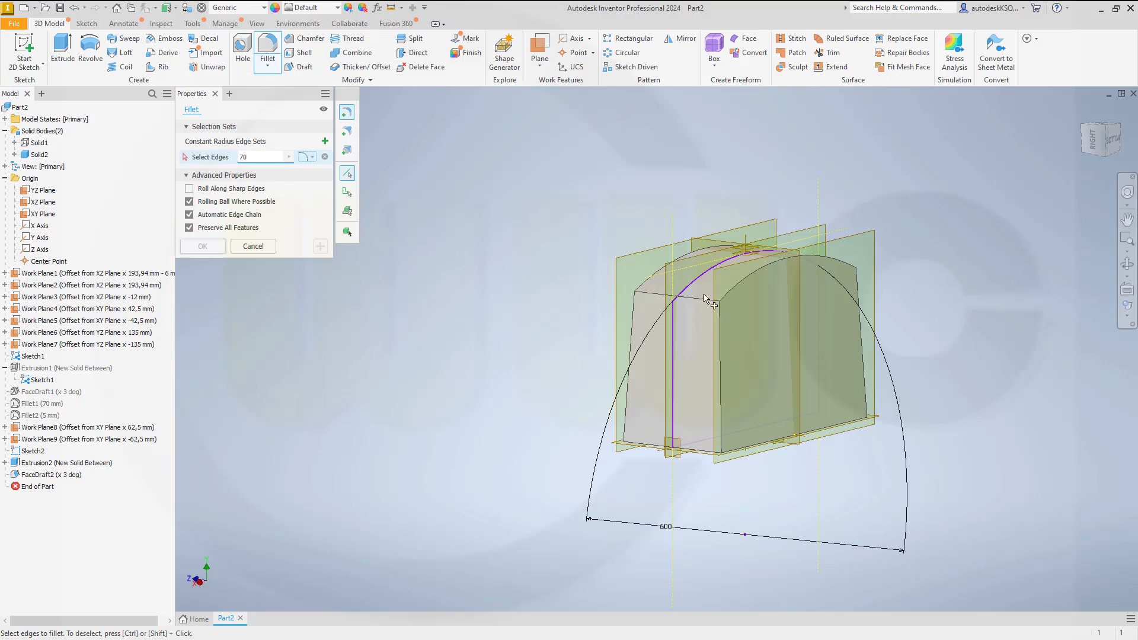
left_click(689, 300)
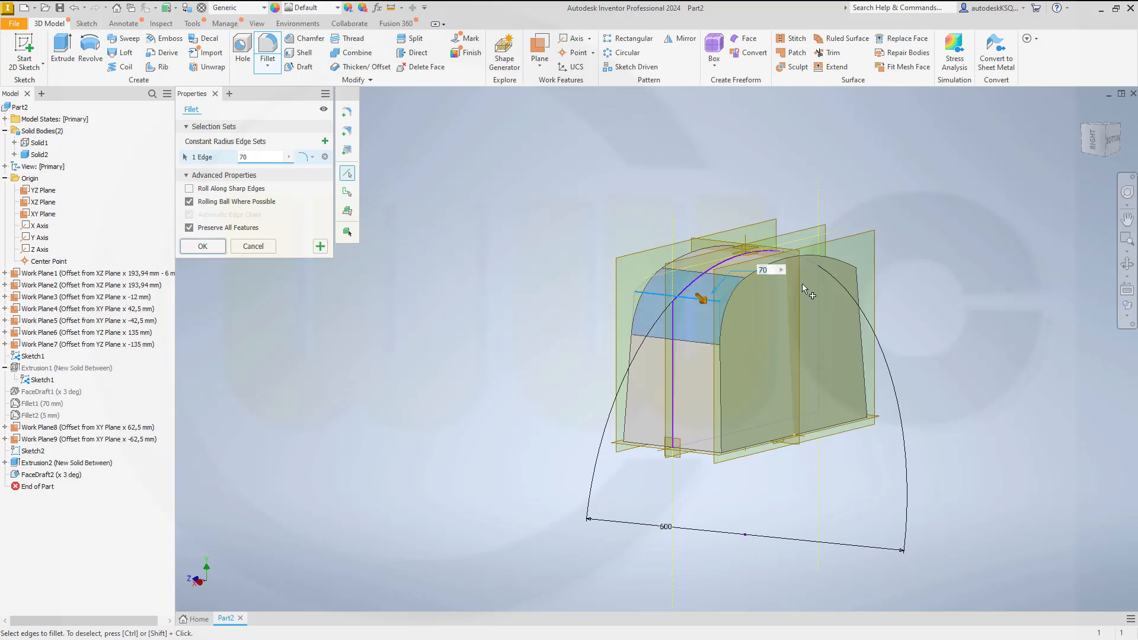
left_click(852, 271)
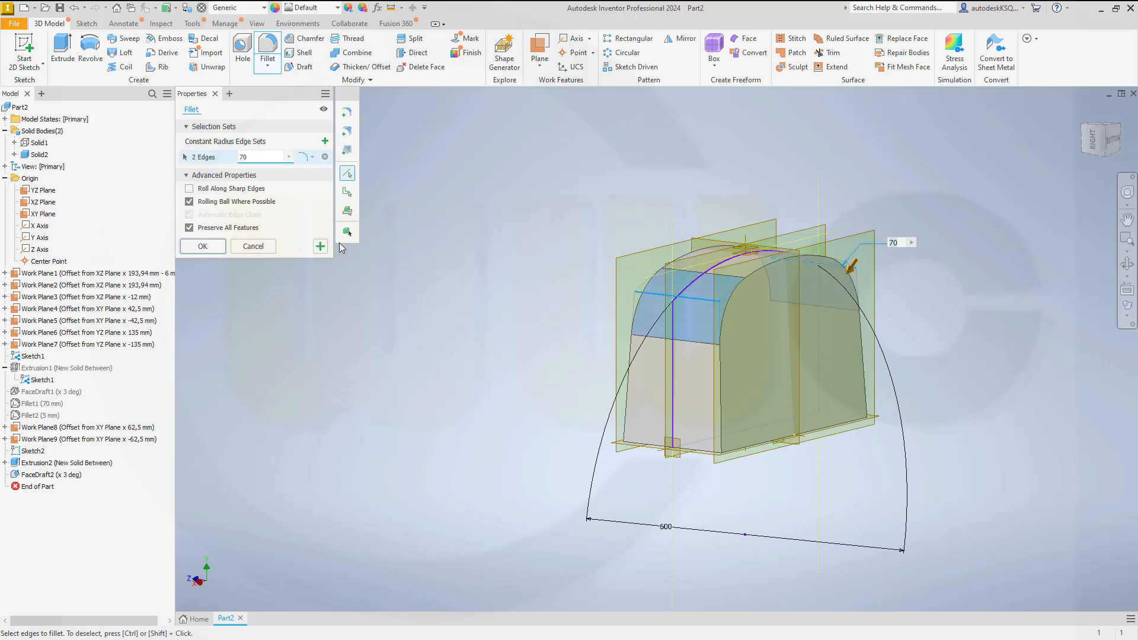
left_click(322, 246)
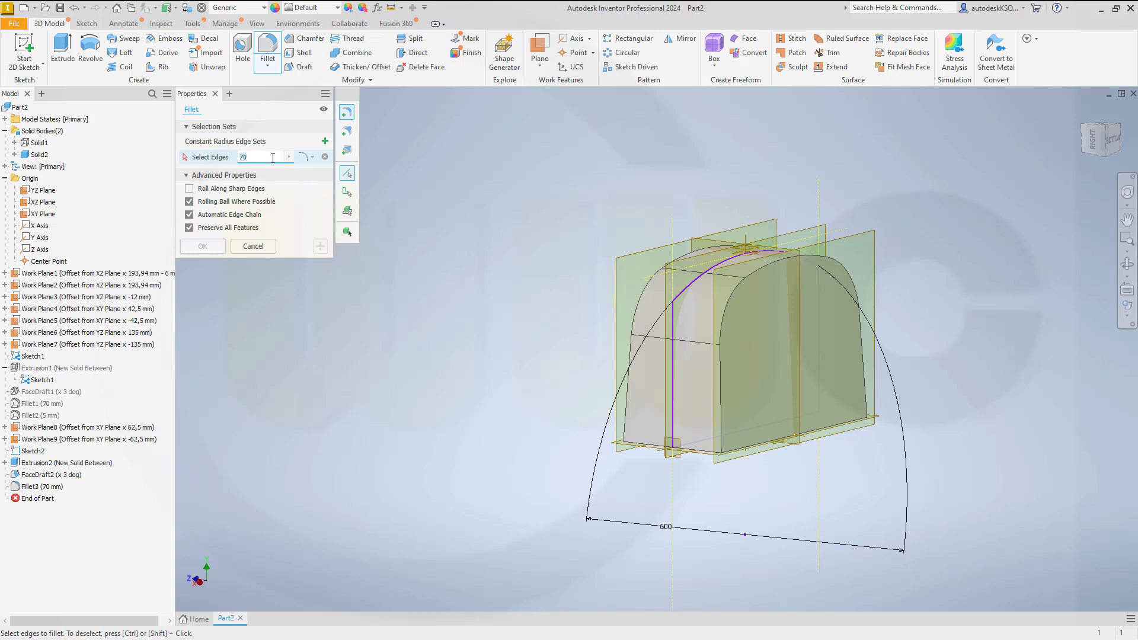
Fillet the edge chains around the second solid's front and back arched faces with a 20 mm radius.
double_click(271, 153)
type("20")
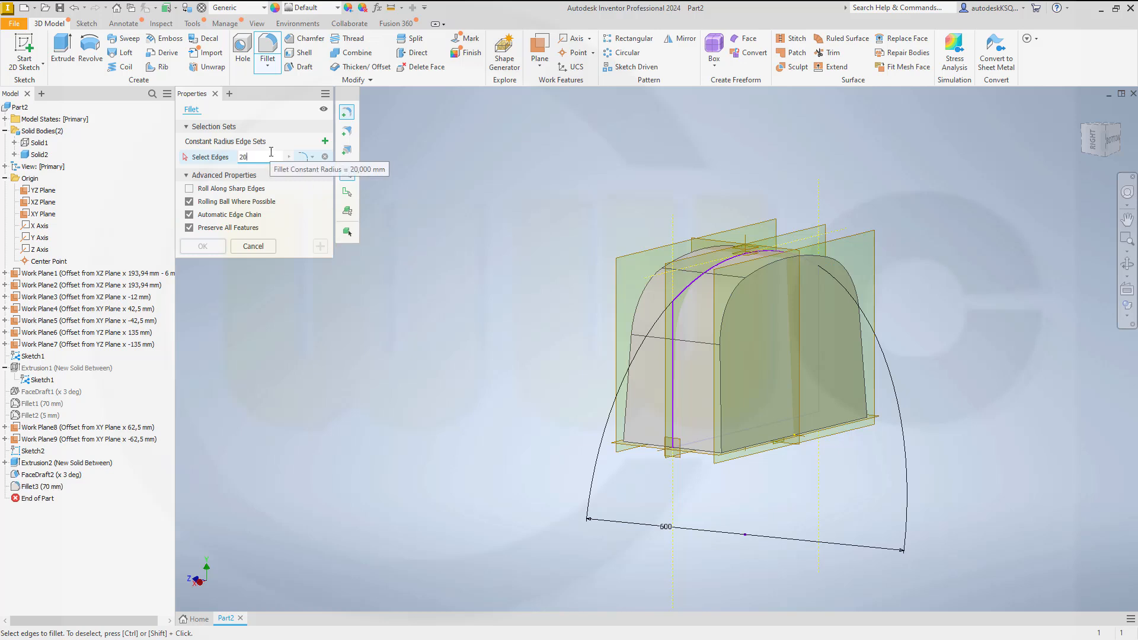
left_click(729, 305)
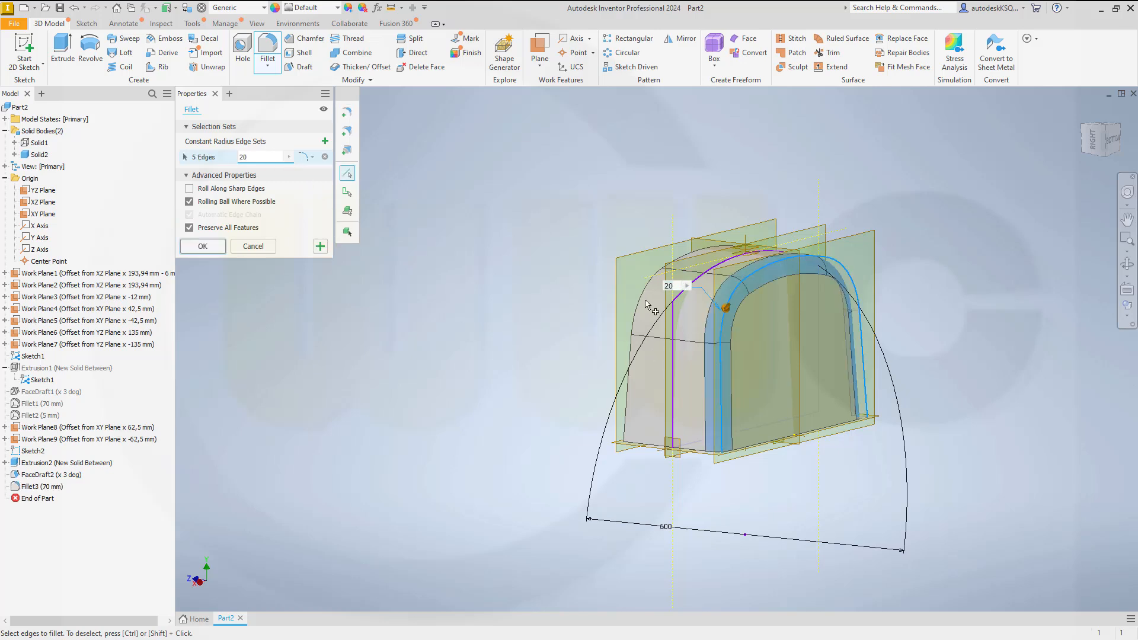
left_click(202, 246)
middle_click_drag(532, 288, 395, 279, "shift")
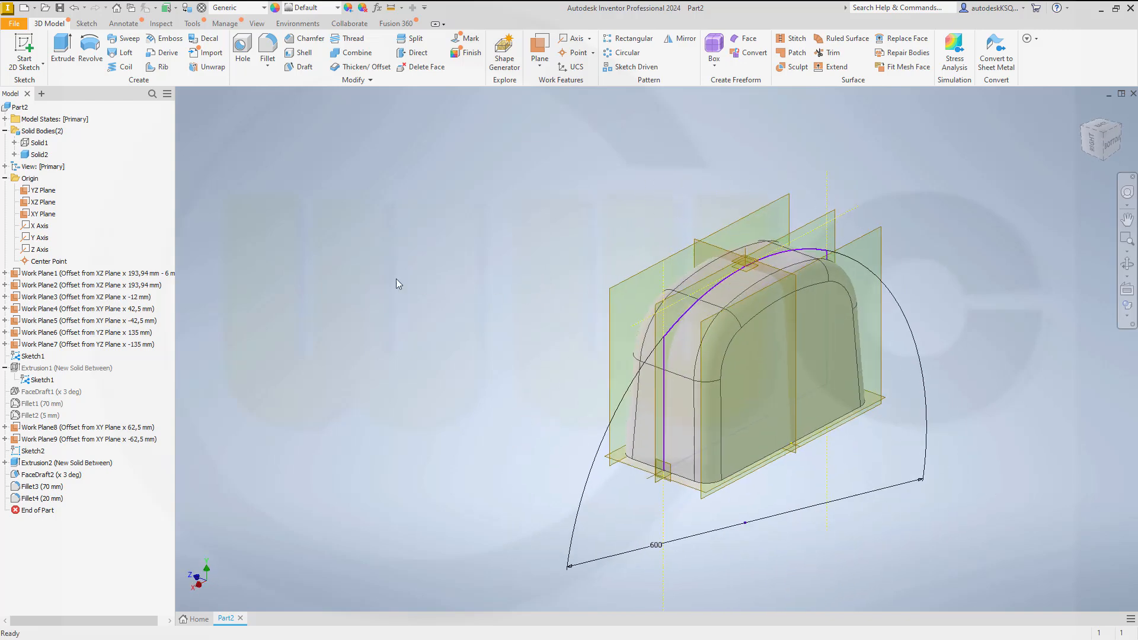
Hide the second solid and create a work plane offset 72.5 mm from the XY plane.
right_click(42, 157)
left_click(102, 228)
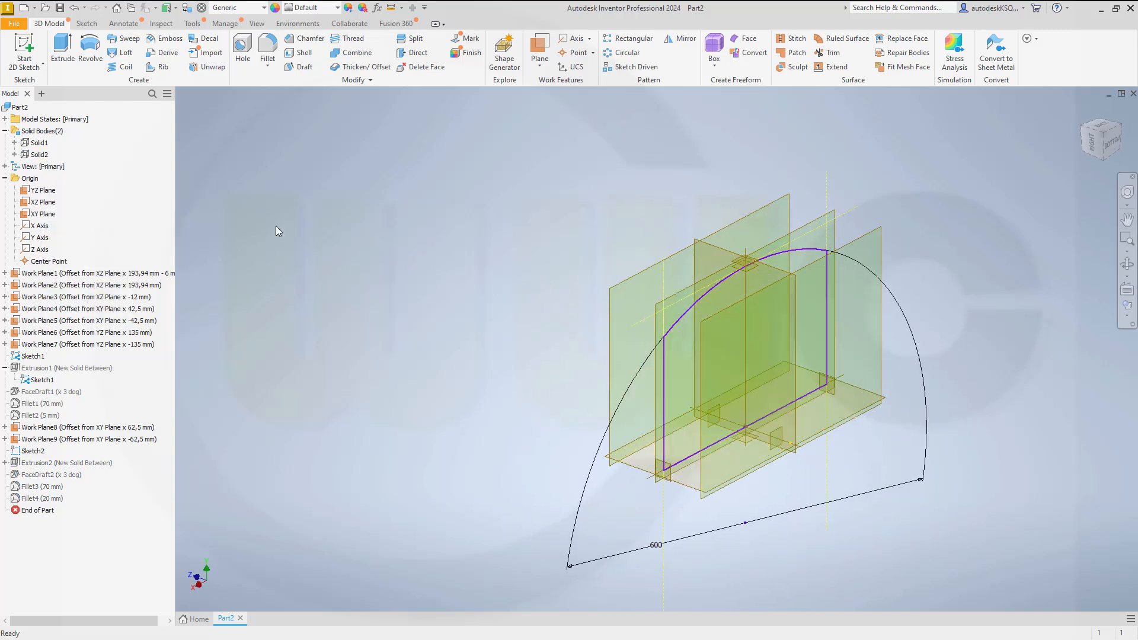
middle_click_drag(535, 246, 459, 238, "shift")
scroll(459, 239, "up", 3)
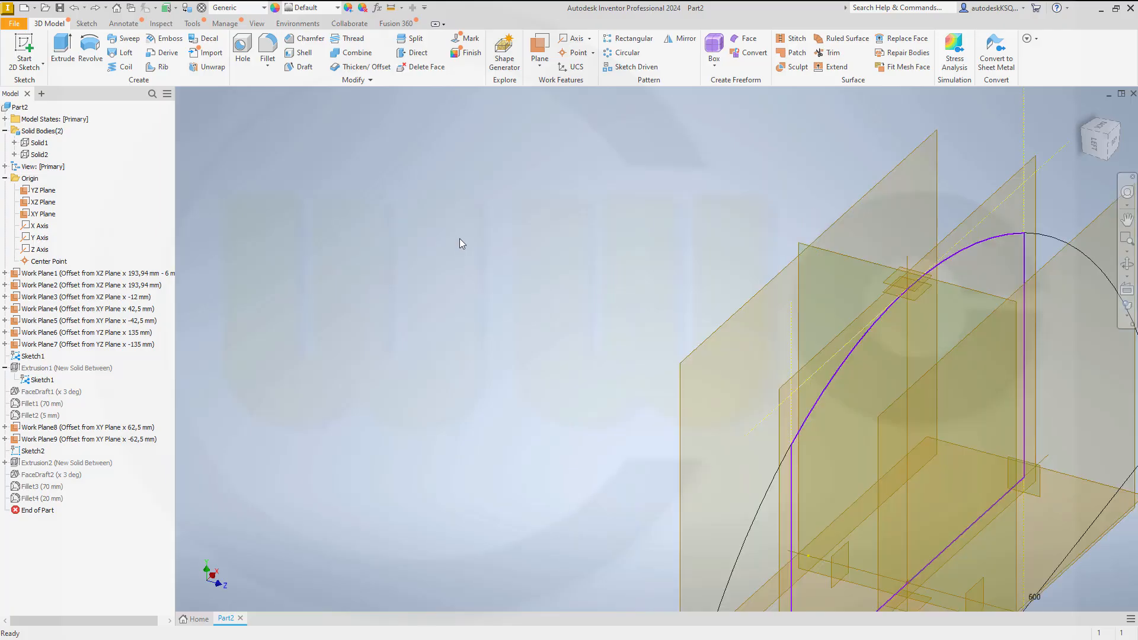
scroll(486, 252, "down", 5)
scroll(448, 187, "up", 3)
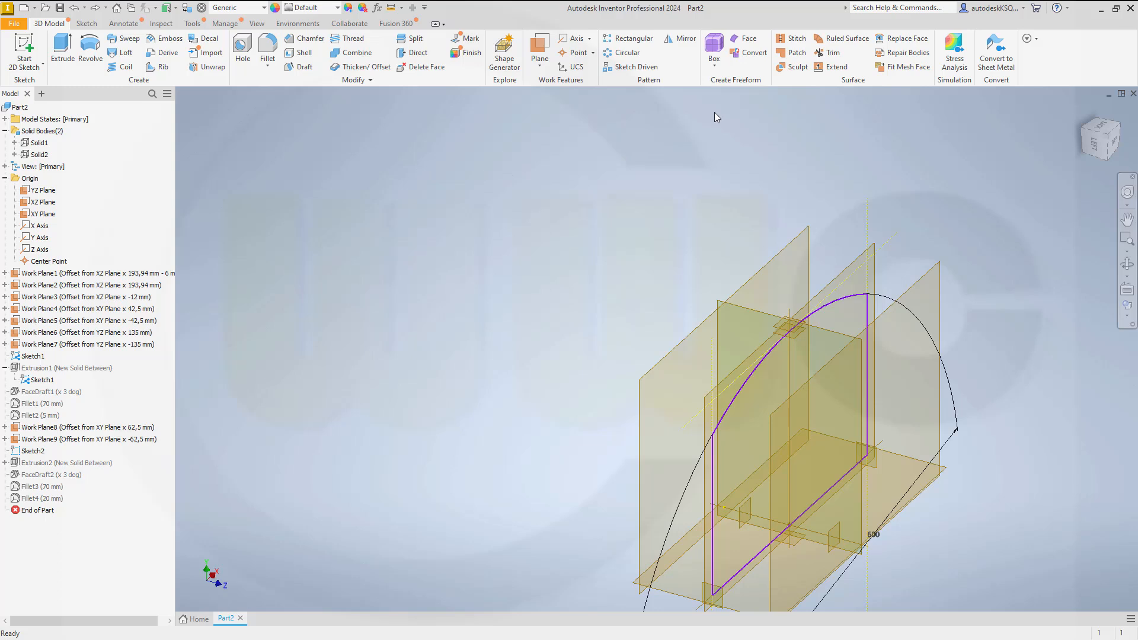
left_click(540, 47)
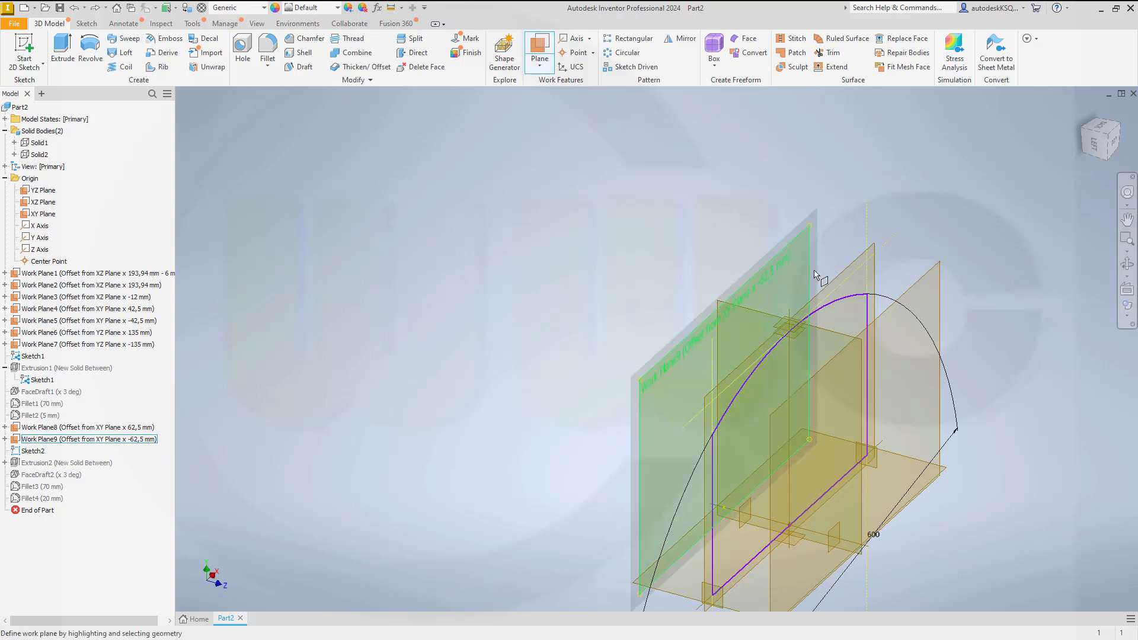
left_click(828, 292)
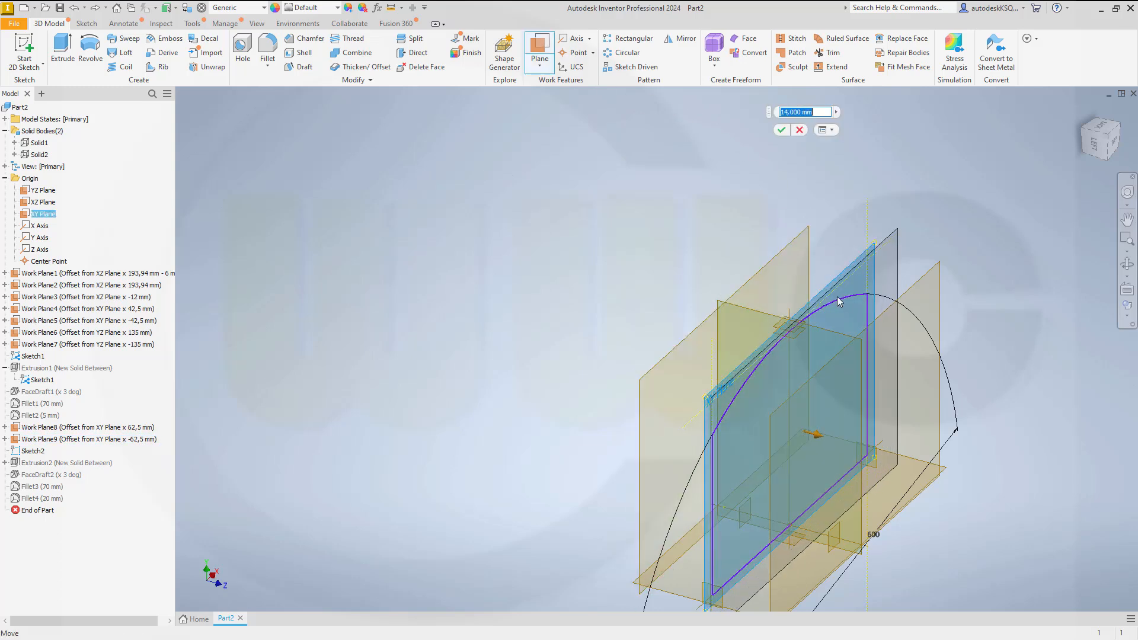
left_click_drag(836, 296, 652, 233)
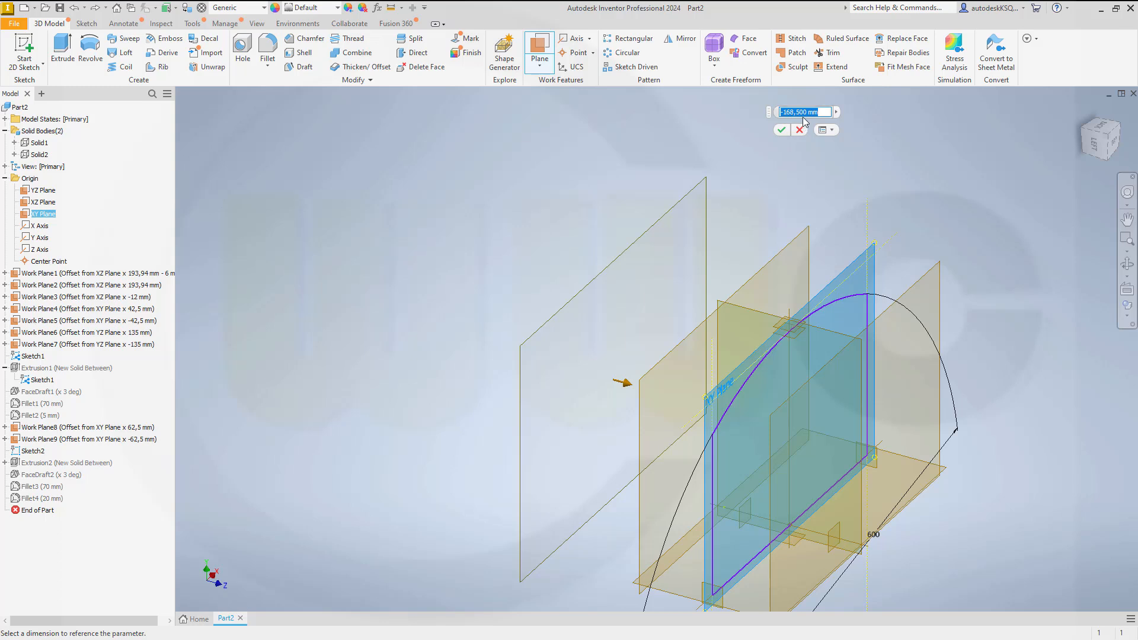
type("72,5")
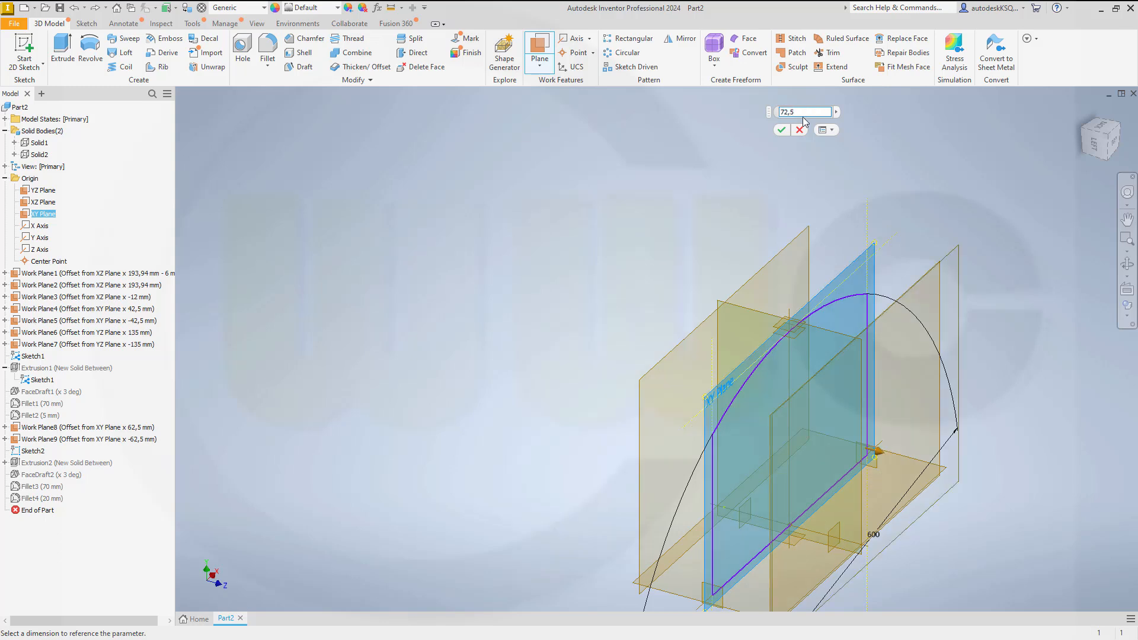
key("Return")
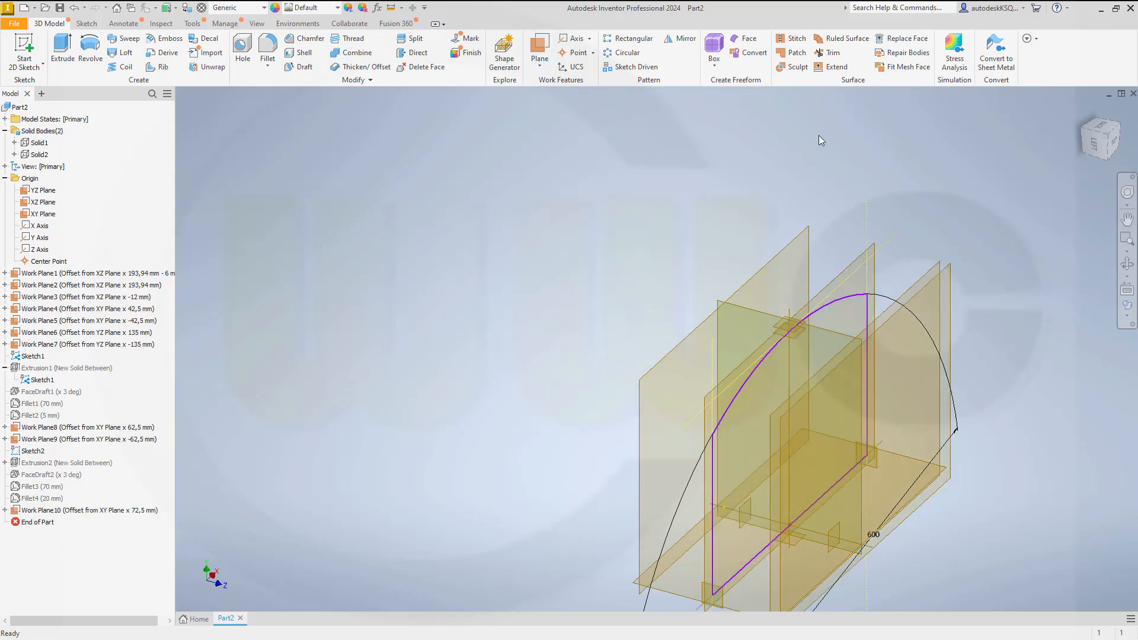
Create another work plane offset -72.5 mm from the XY plane.
right_click(748, 160)
left_click(743, 214)
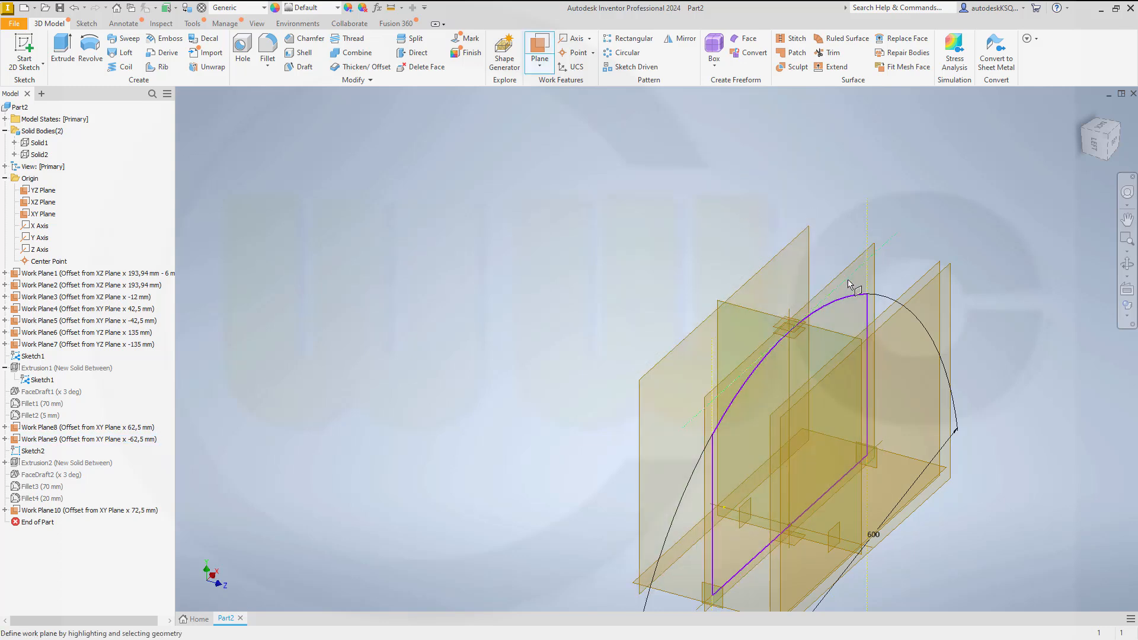
left_click_drag(836, 284, 702, 245)
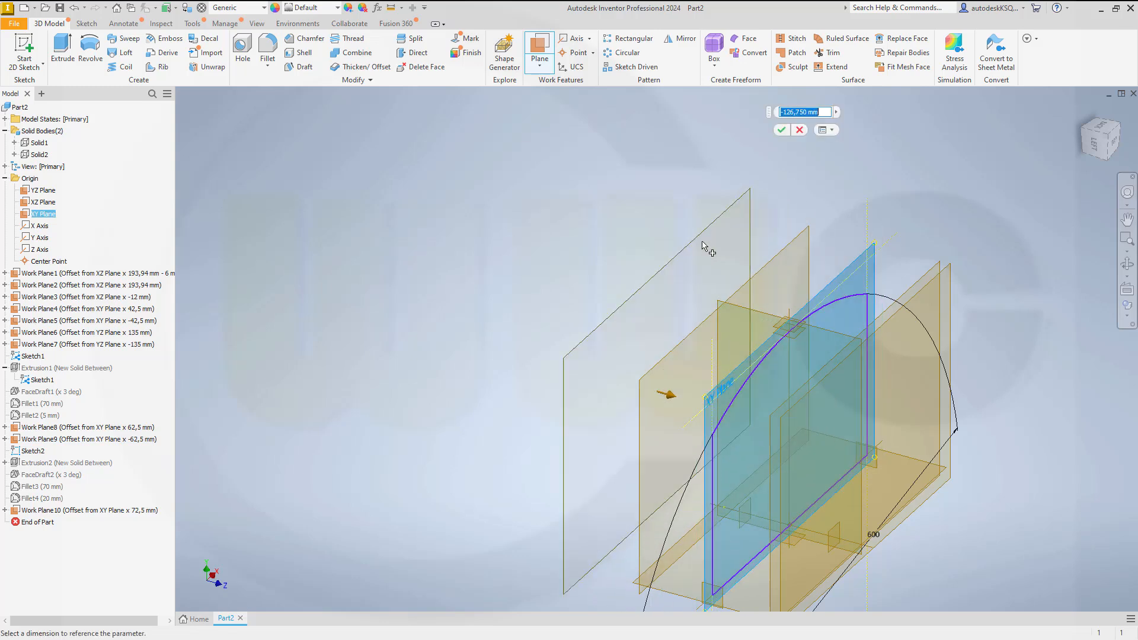
type("-72,5")
key("Return")
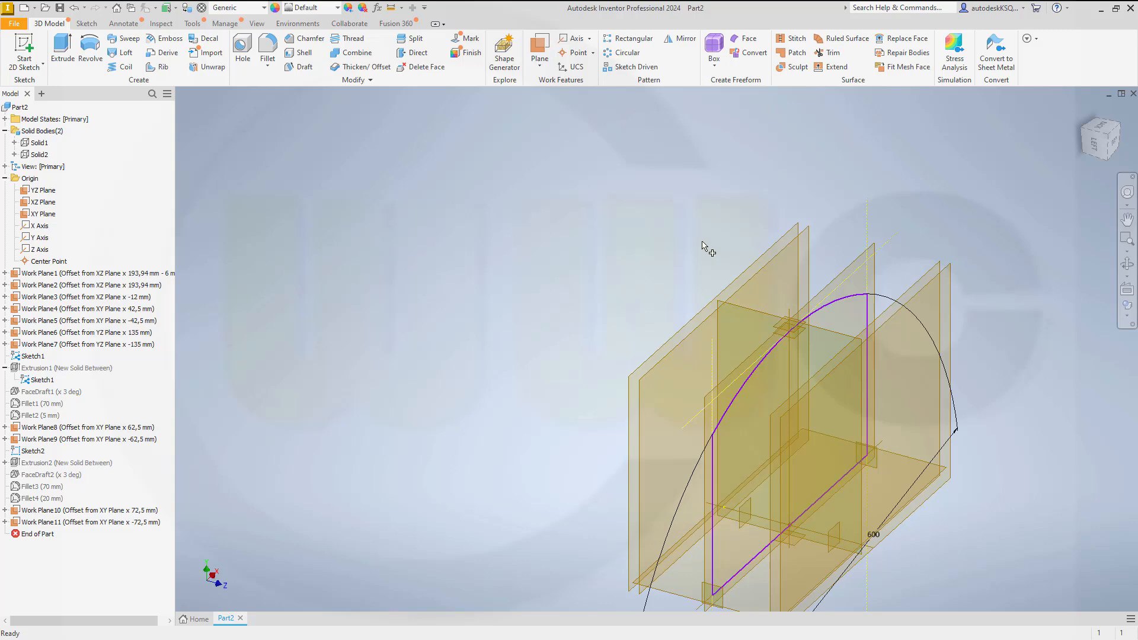
Start a sketch on the XY plane and draw a tall rectangle about 32 mm wide, extending above the arch and below the base.
left_click(24, 51)
left_click(837, 279)
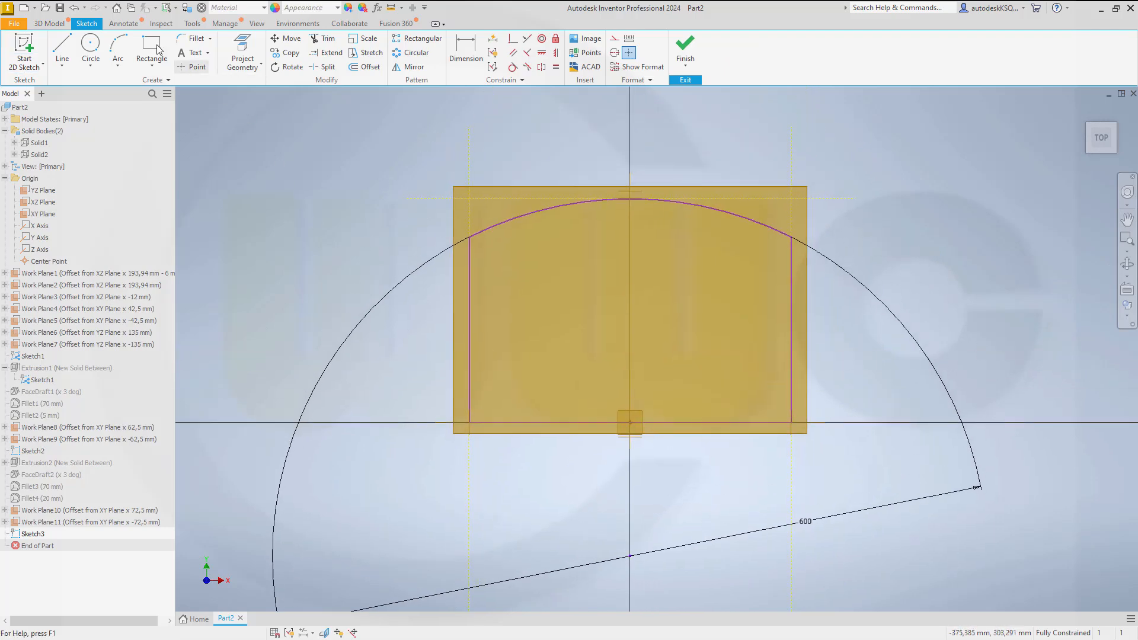
left_click(151, 48)
left_click(513, 159)
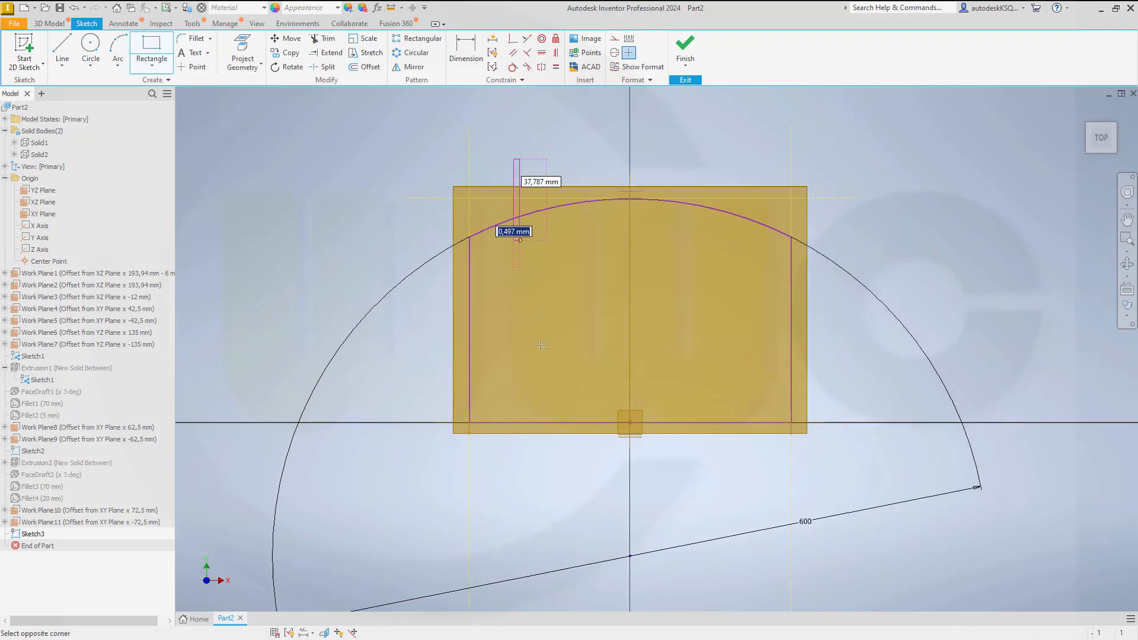
left_click(551, 456)
key("Escape")
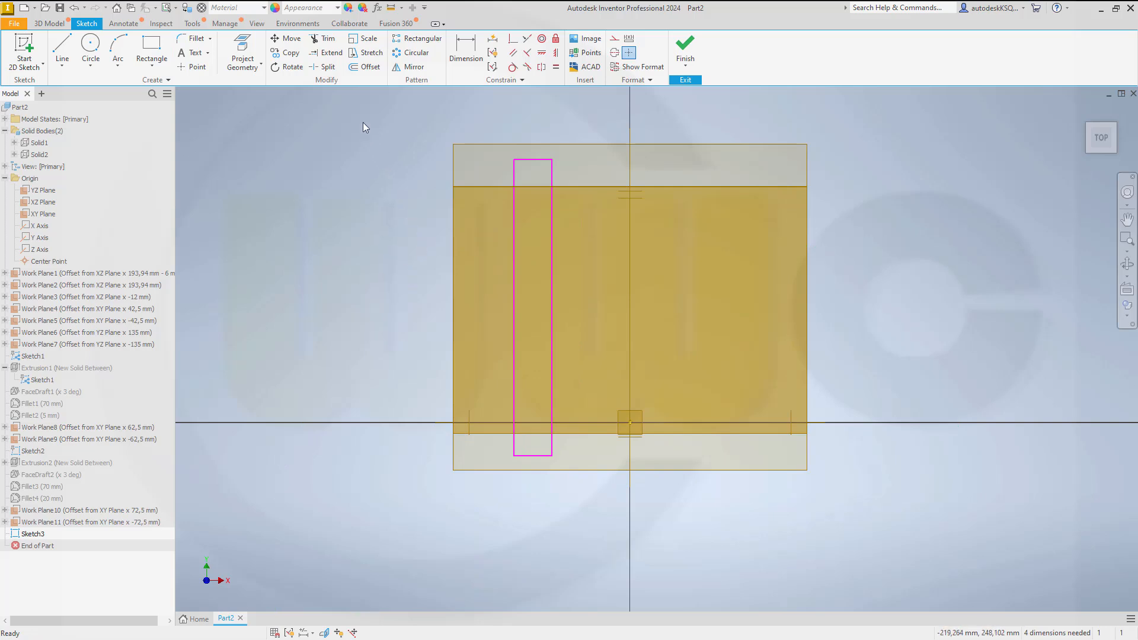
Project the XZ offset work planes above the arch and below the base, plus the -135 mm YZ offset plane, into the sketch.
left_click(242, 54)
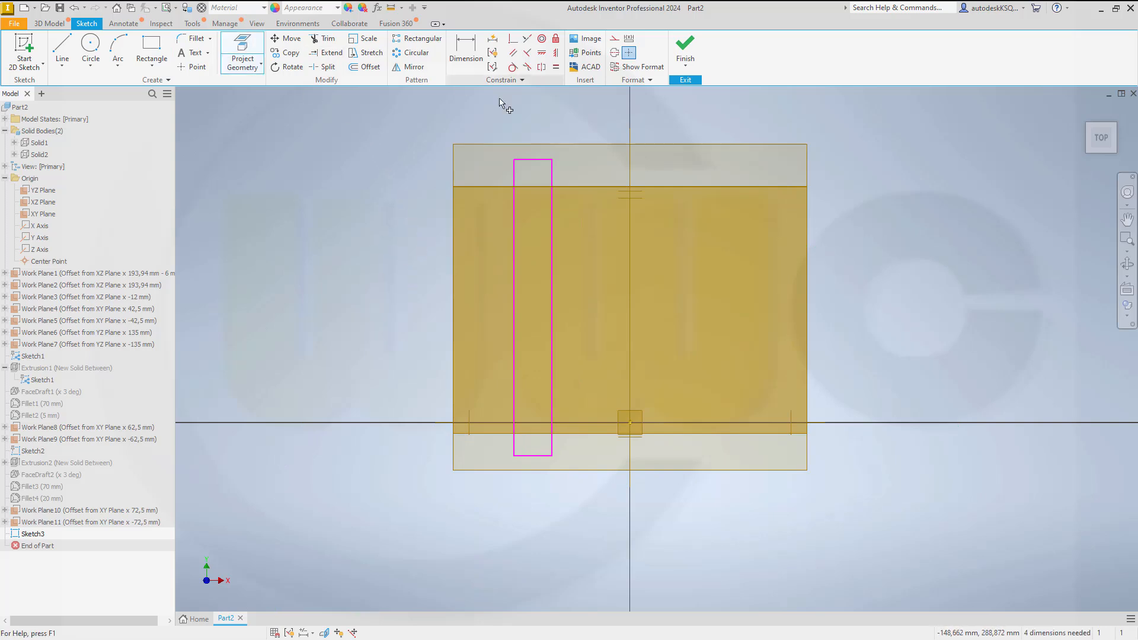
left_click(625, 189)
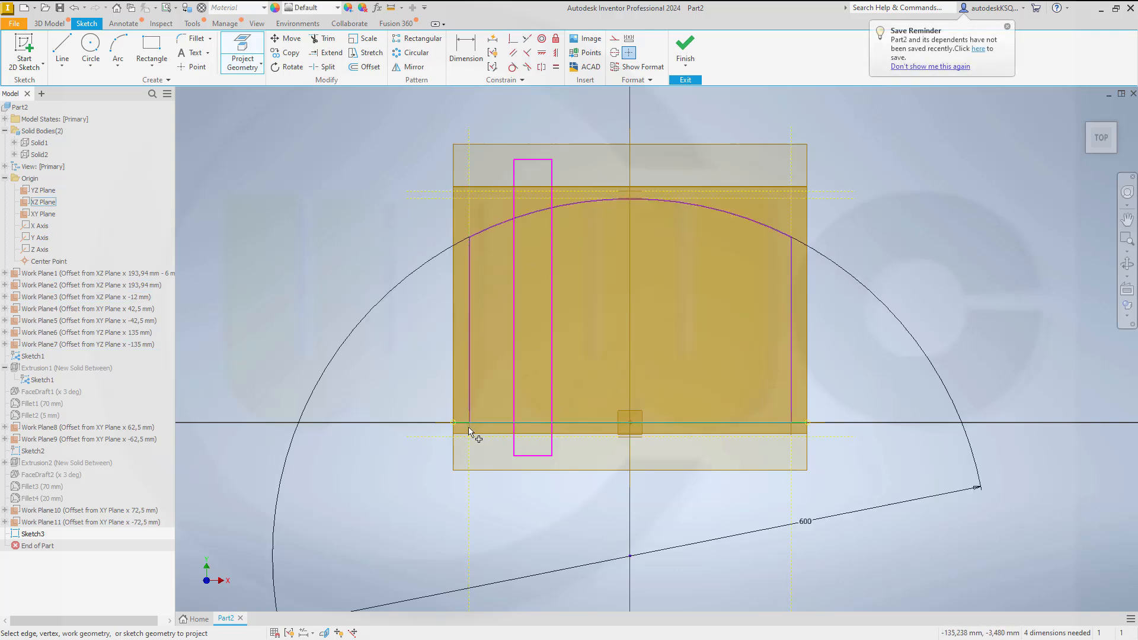
left_click(451, 421)
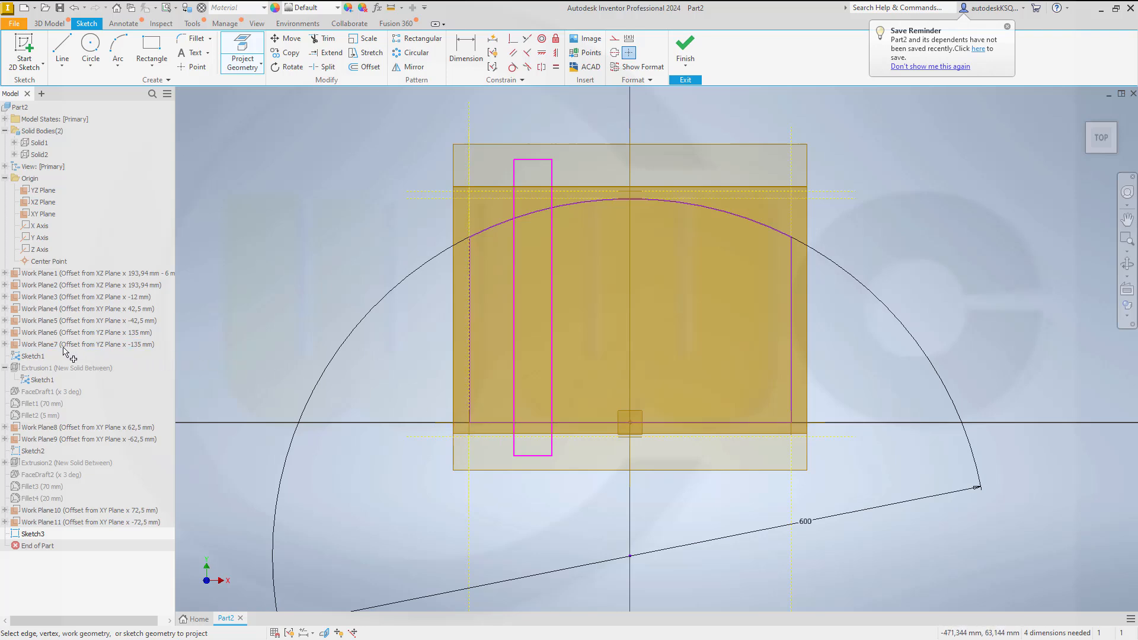
key("Escape")
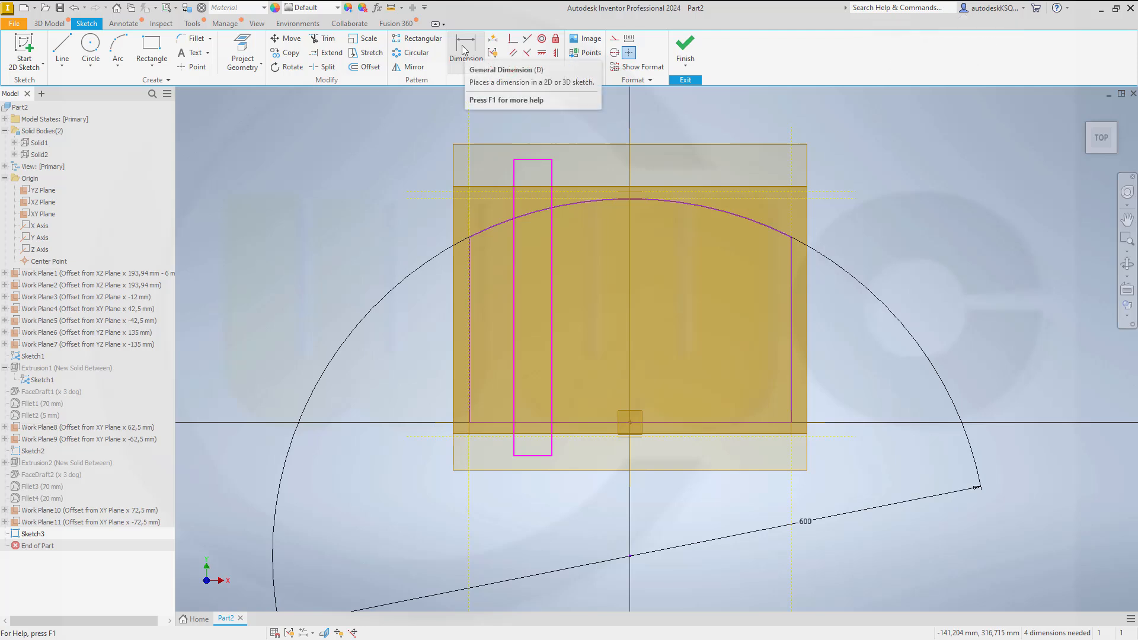
Make the rectangle's top and bottom edges collinear with the projected upper and lower work plane lines.
left_click(527, 38)
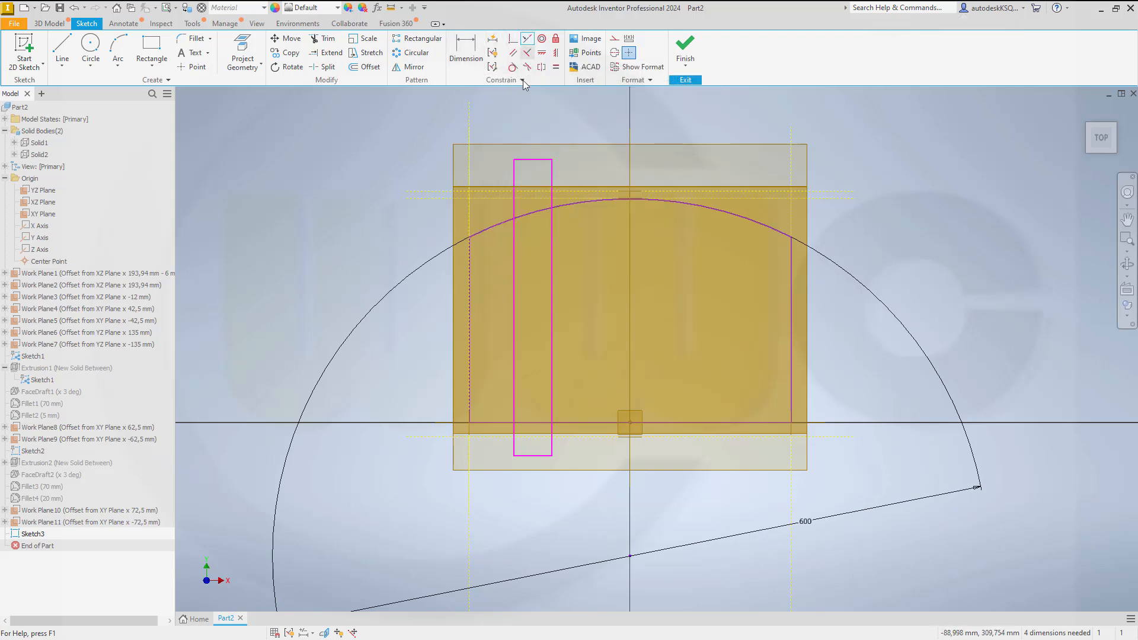
left_click(526, 163)
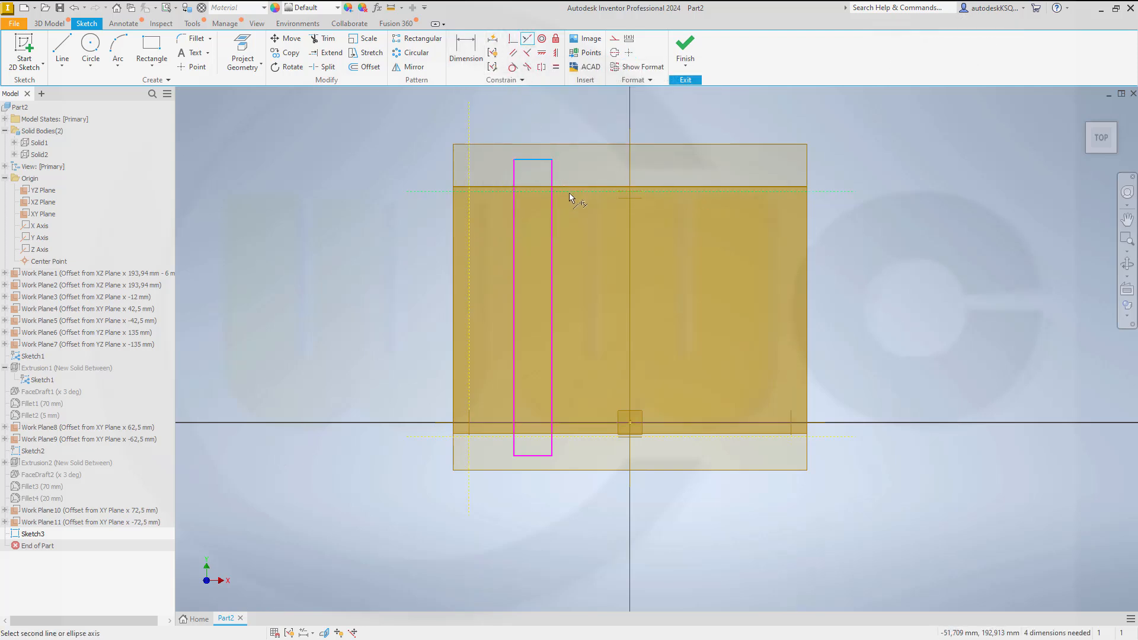
left_click(569, 193)
left_click(537, 461)
left_click(613, 441)
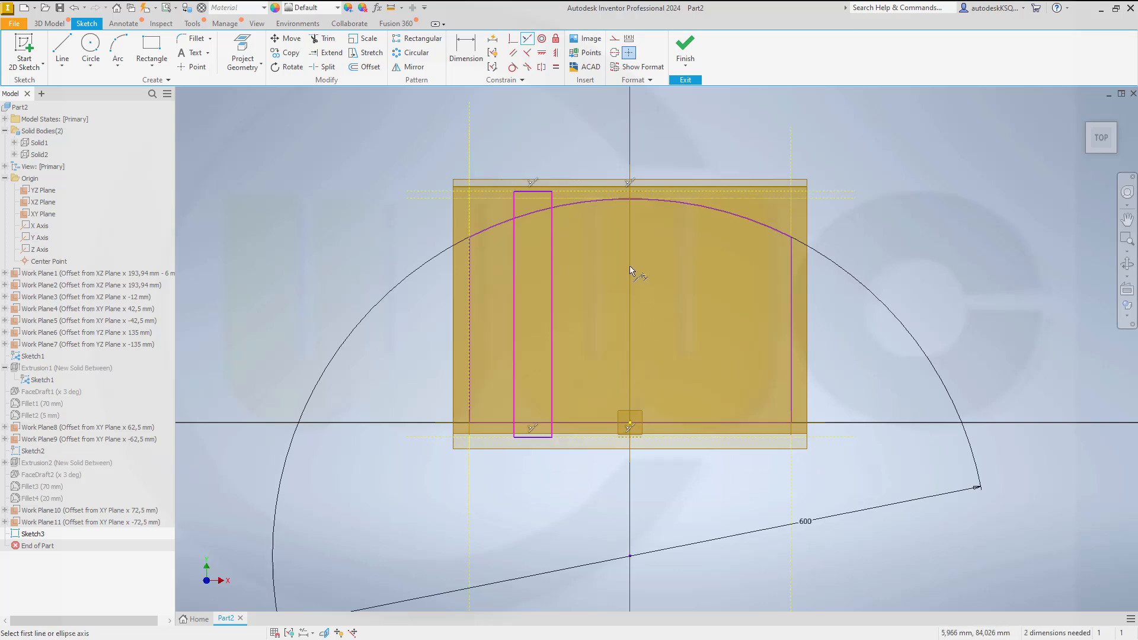
Dimension the distance between the rectangle's two long vertical edges as 3 mm.
left_click(465, 48)
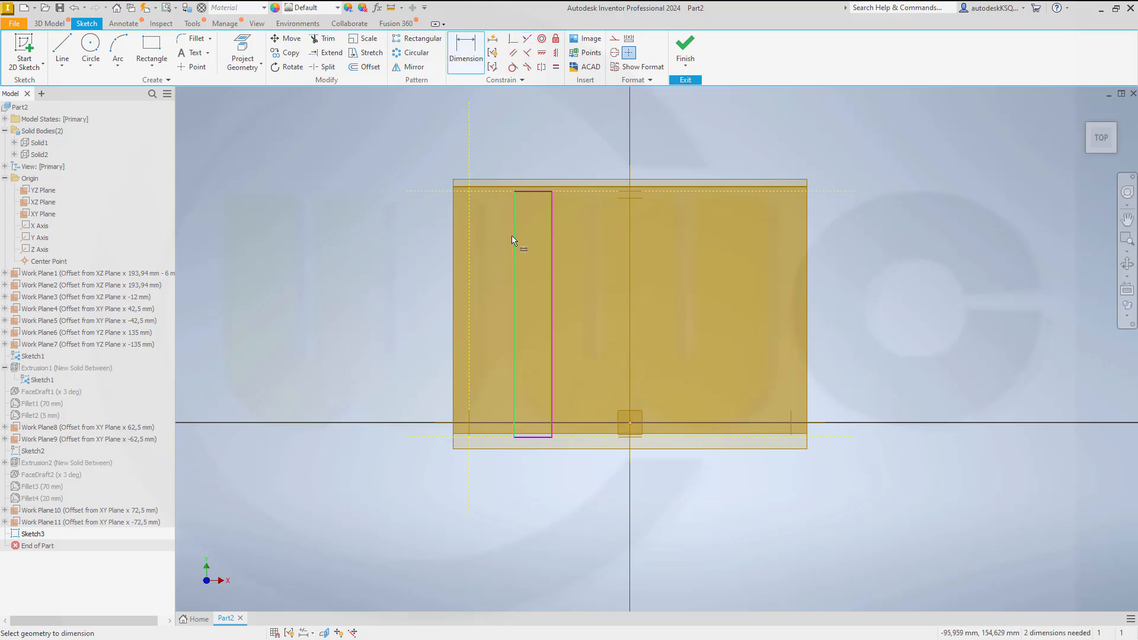
left_click(514, 236)
left_click(551, 237)
left_click(540, 150)
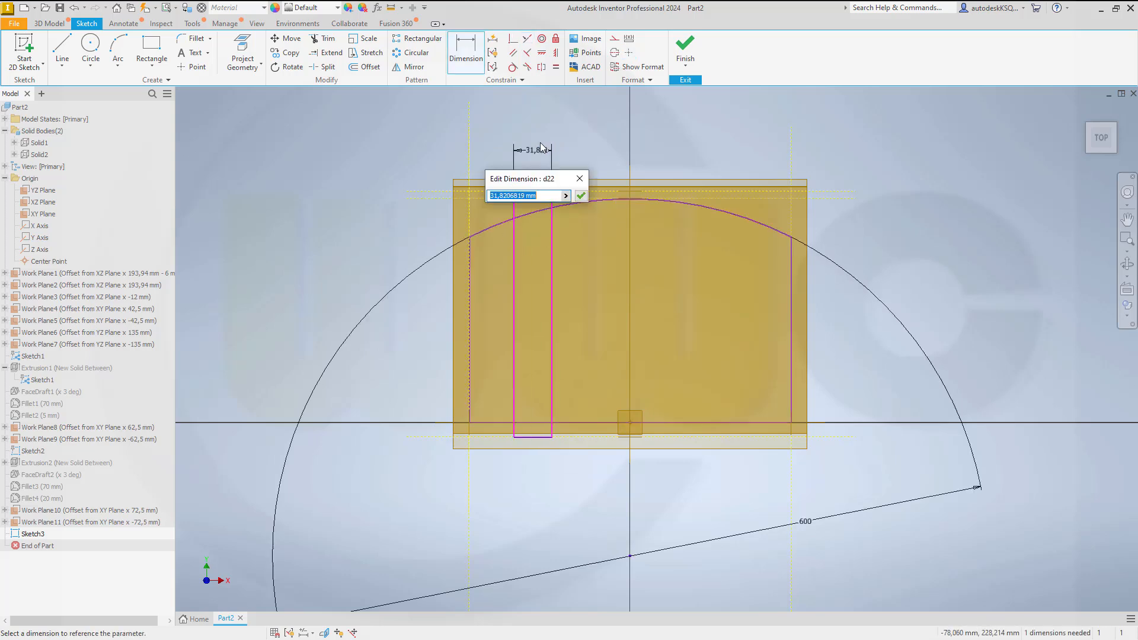
type("3")
key("Return")
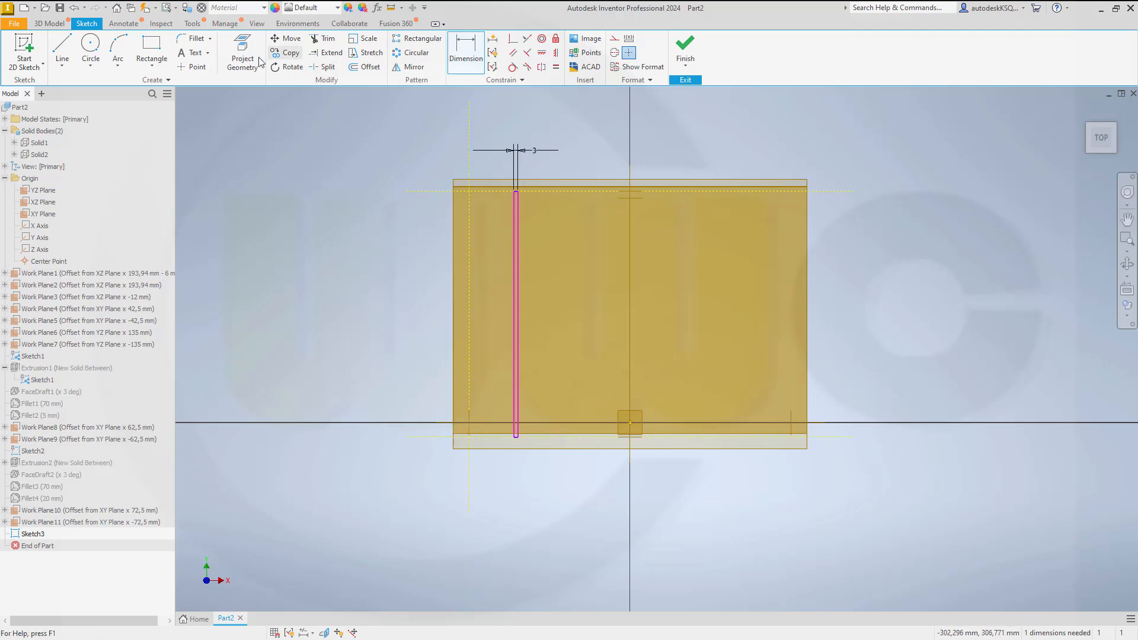
Dimension the narrow rectangle's left edge 43.5 mm from the projected -135 mm YZ offset plane line.
left_click(242, 52)
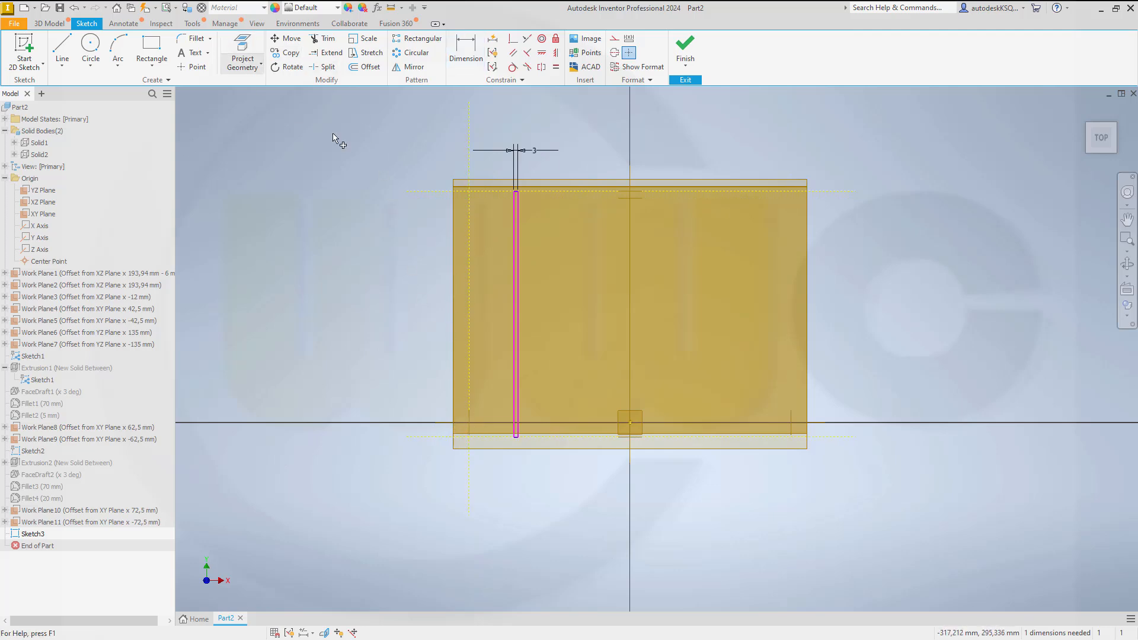
left_click(468, 433)
left_click(465, 48)
left_click(471, 321)
left_click(514, 327)
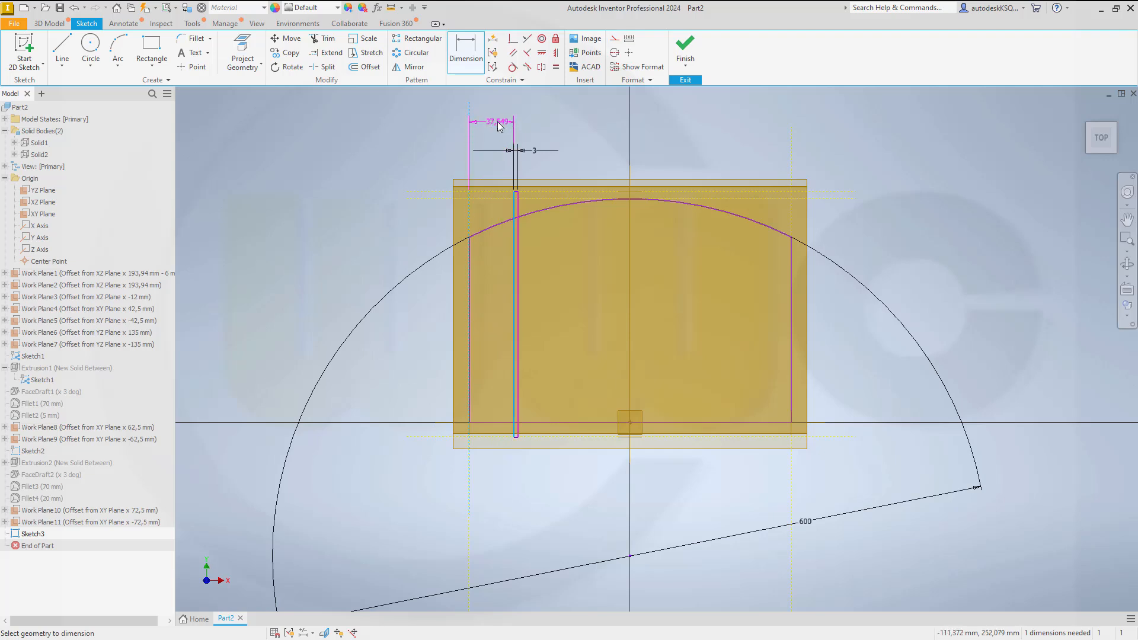
left_click(496, 121)
type("43,5")
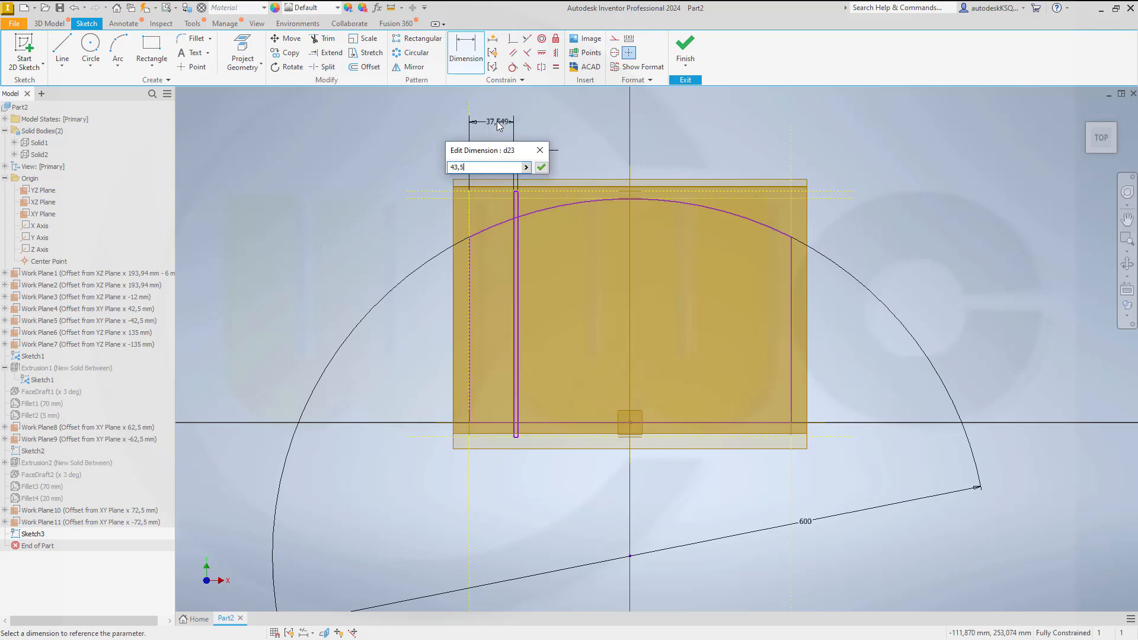
key("Return")
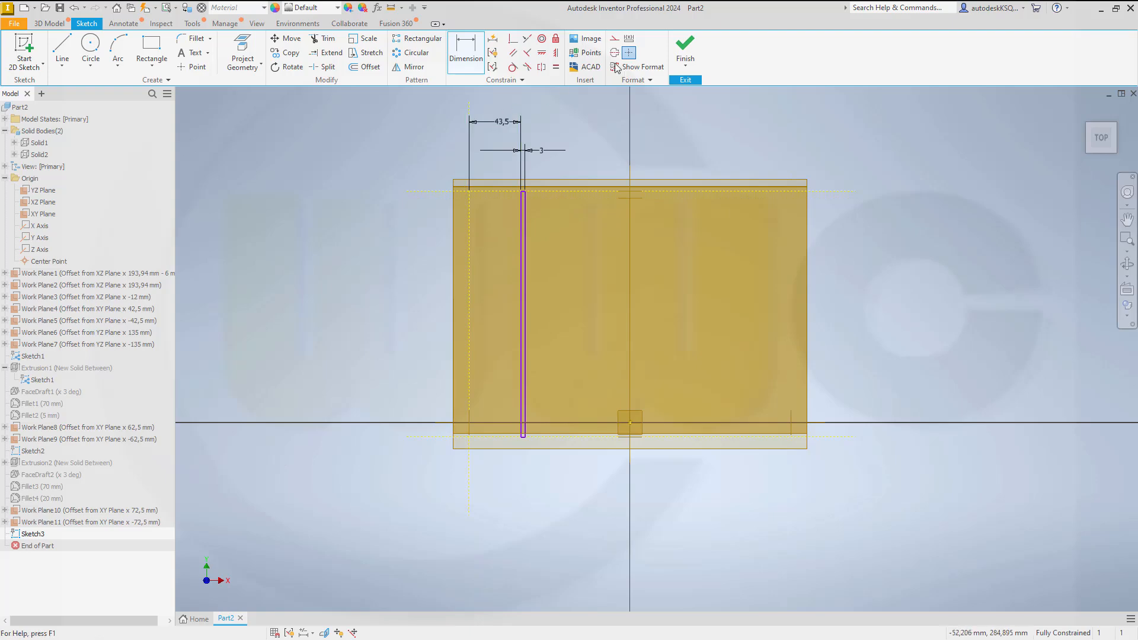
Finish the sketch and extrude the 3 mm rib profile as a new solid from the 72.5 mm to the -72.5 mm XY offset work plane.
left_click(688, 50)
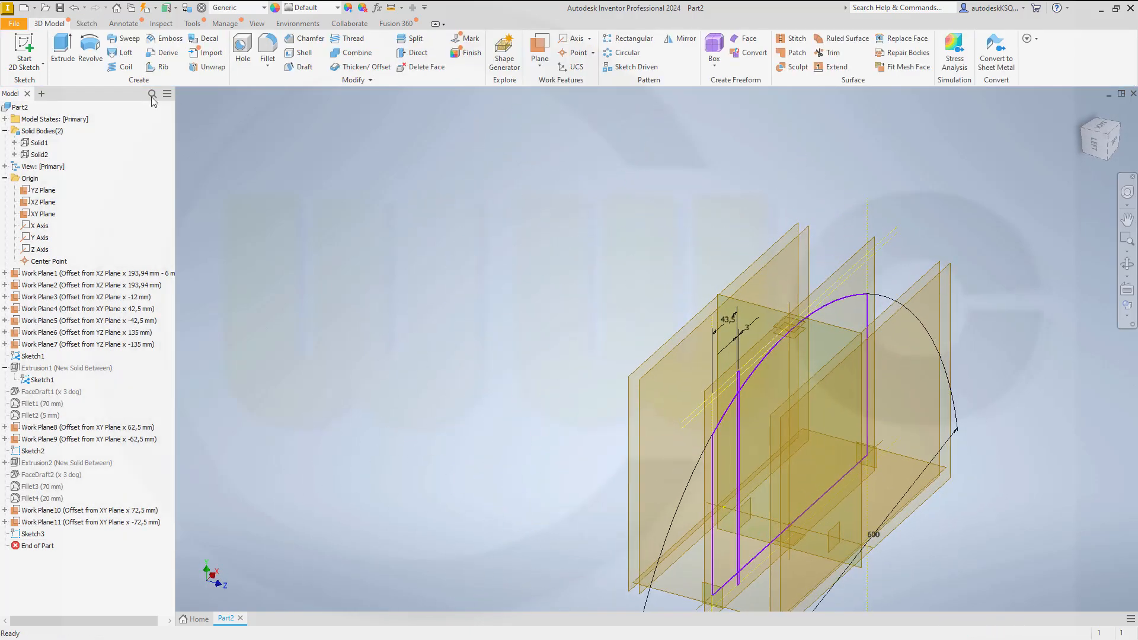
left_click(62, 55)
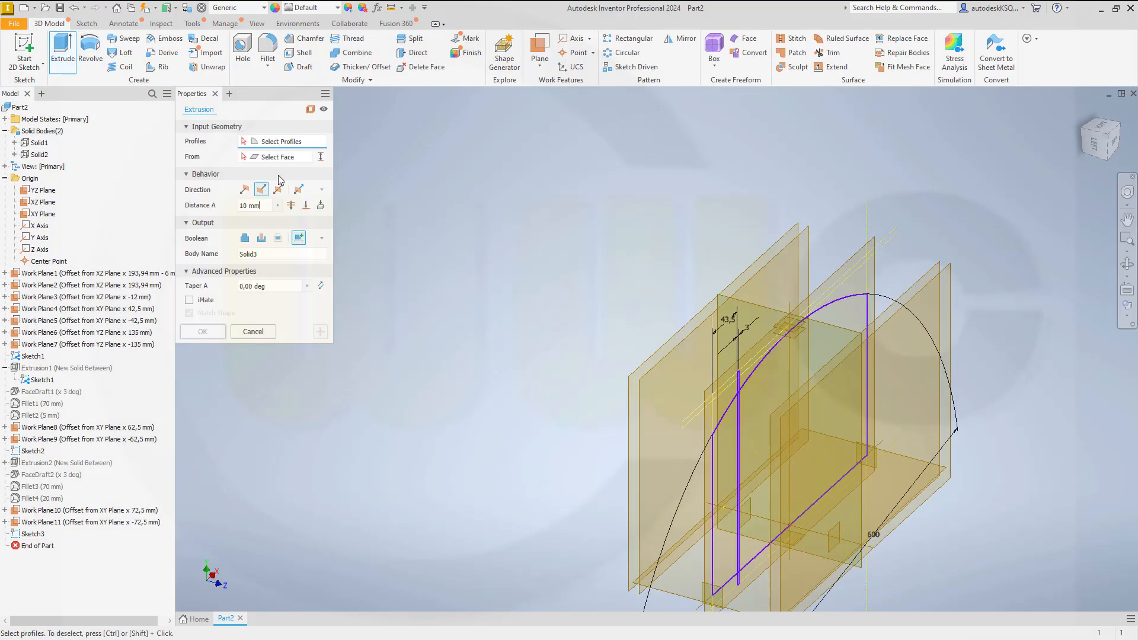
left_click(298, 238)
left_click(320, 157)
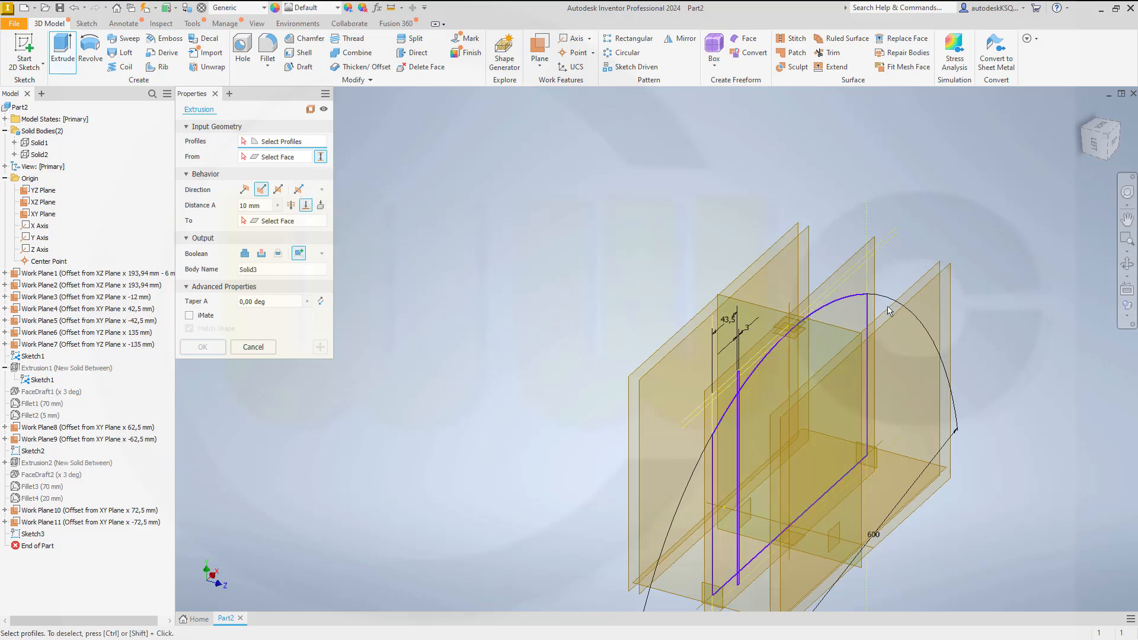
left_click(290, 157)
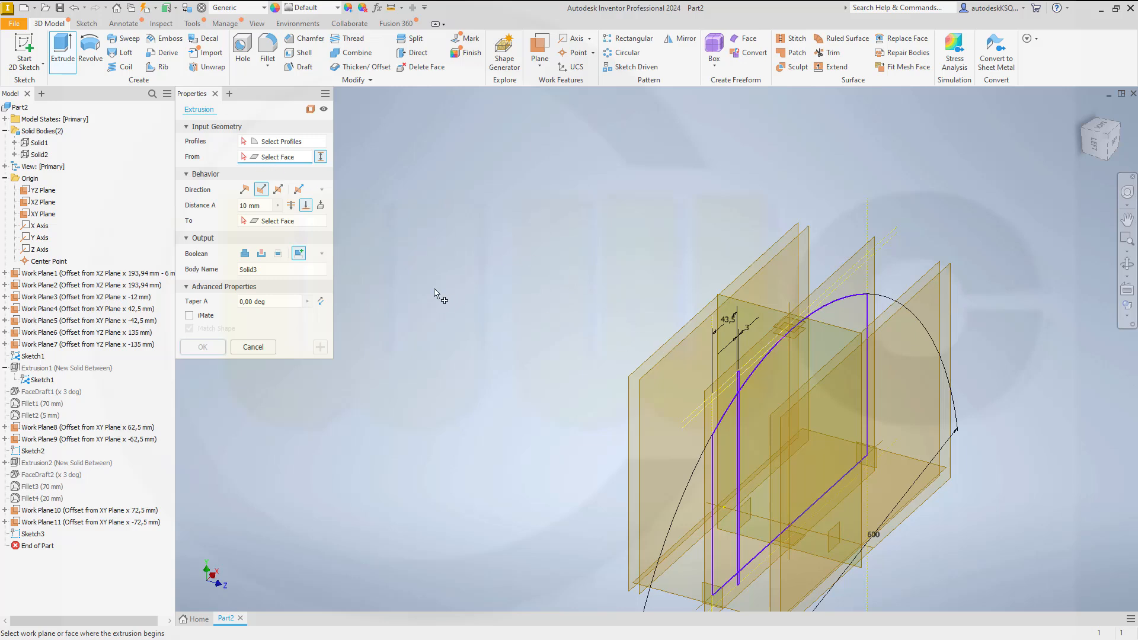
left_click(266, 142)
left_click(744, 453)
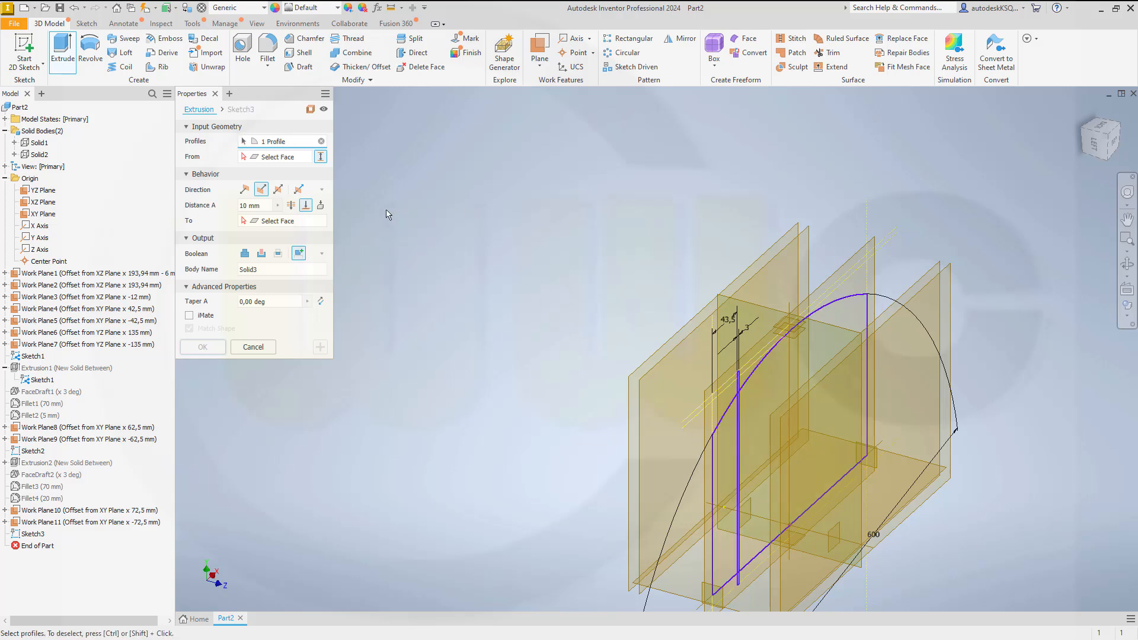
left_click(284, 158)
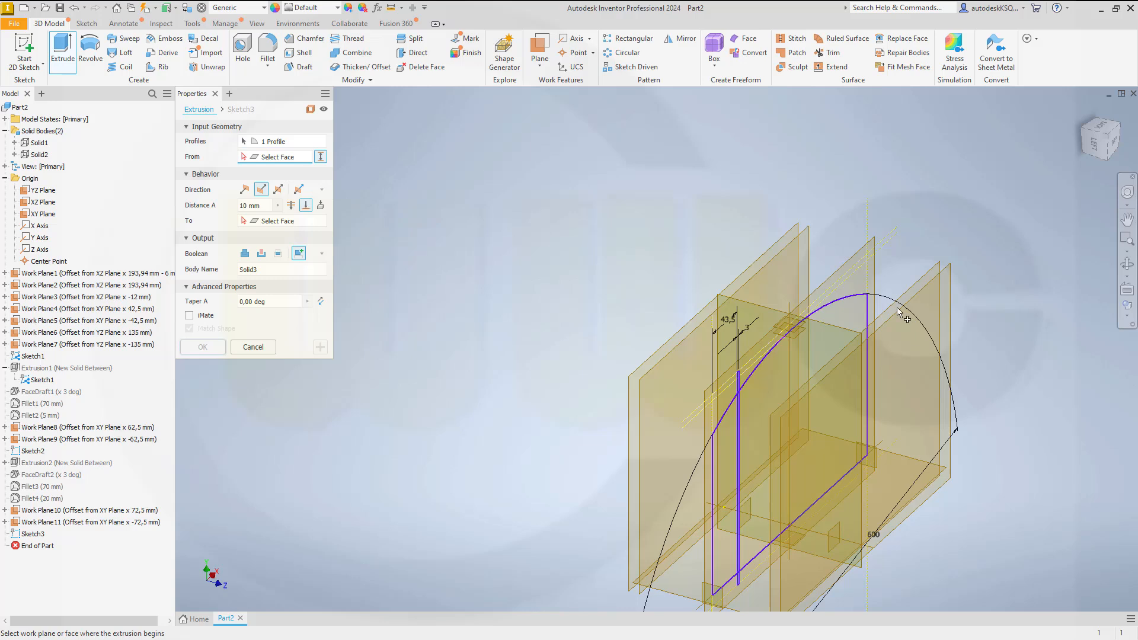
left_click(928, 300)
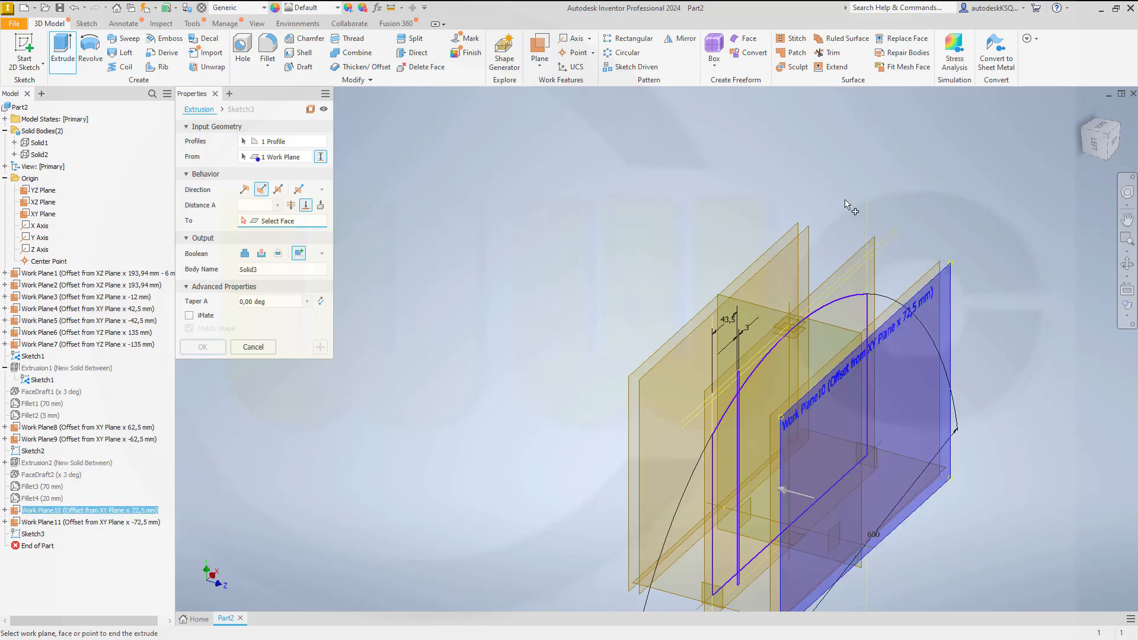
left_click(769, 252)
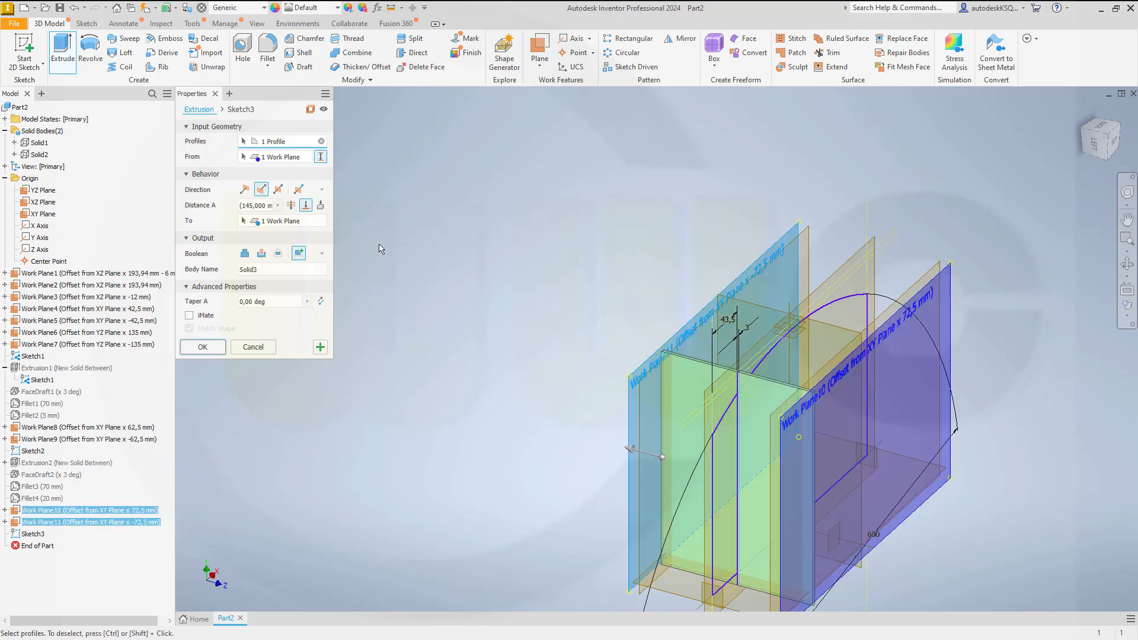
left_click(205, 348)
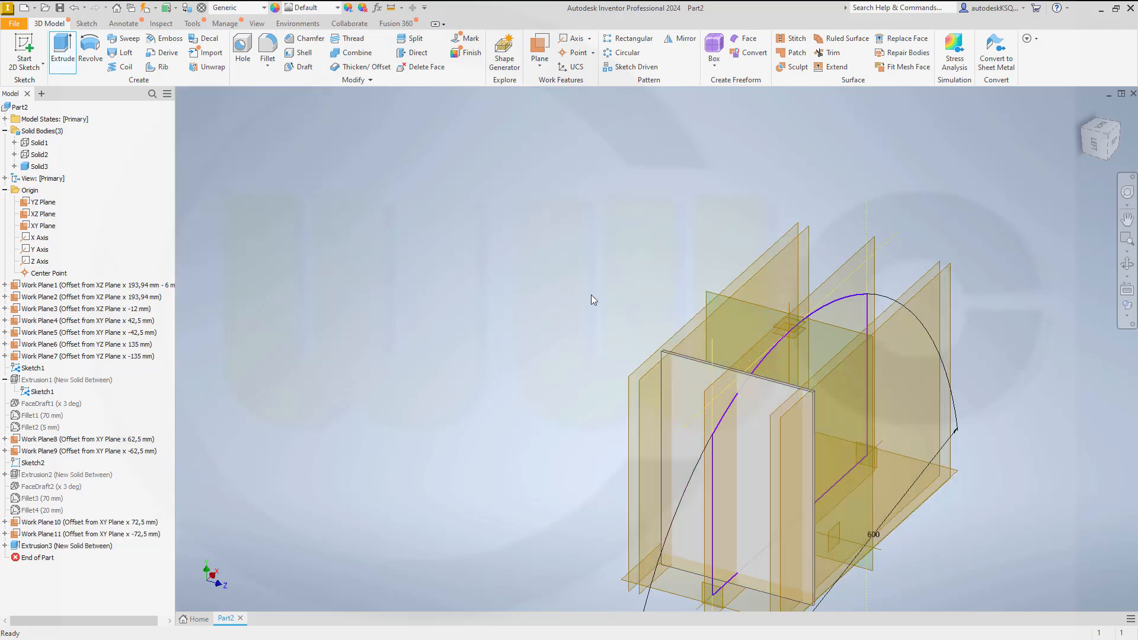
Pattern the rib solid along the X axis with a rectangular pattern of 6 occurrences at 33 mm spacing.
mouse_move(609, 318)
middle_mouse_down("shift")
mouse_move(591, 265)
mouse_move(540, 287)
mouse_move(536, 309)
mouse_move(555, 311)
middle_mouse_up("shift")
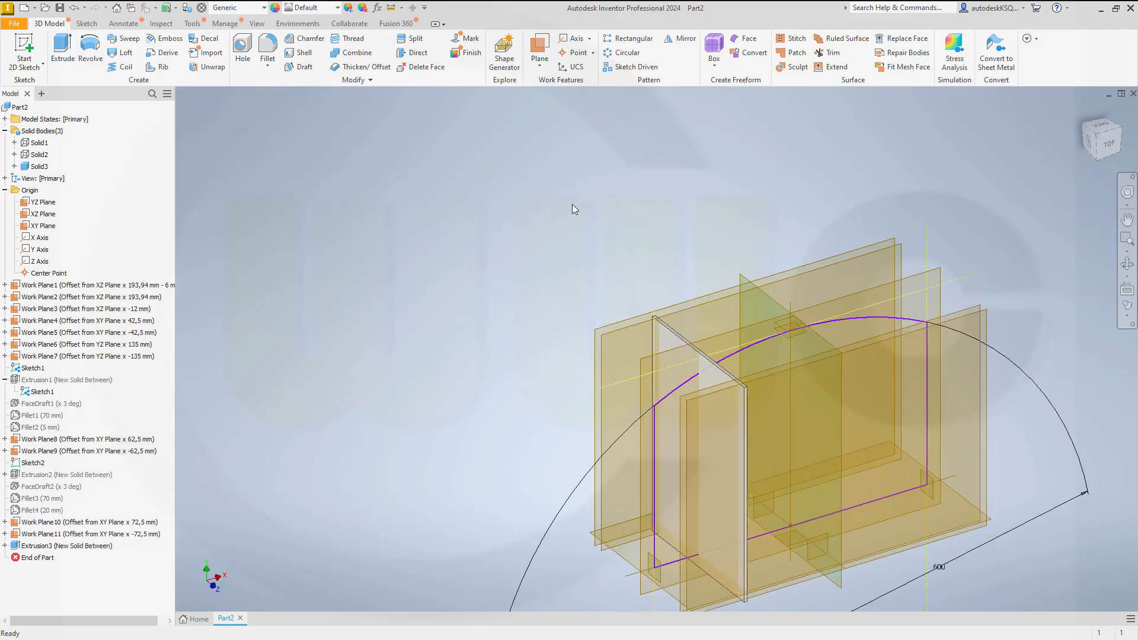
left_click(639, 47)
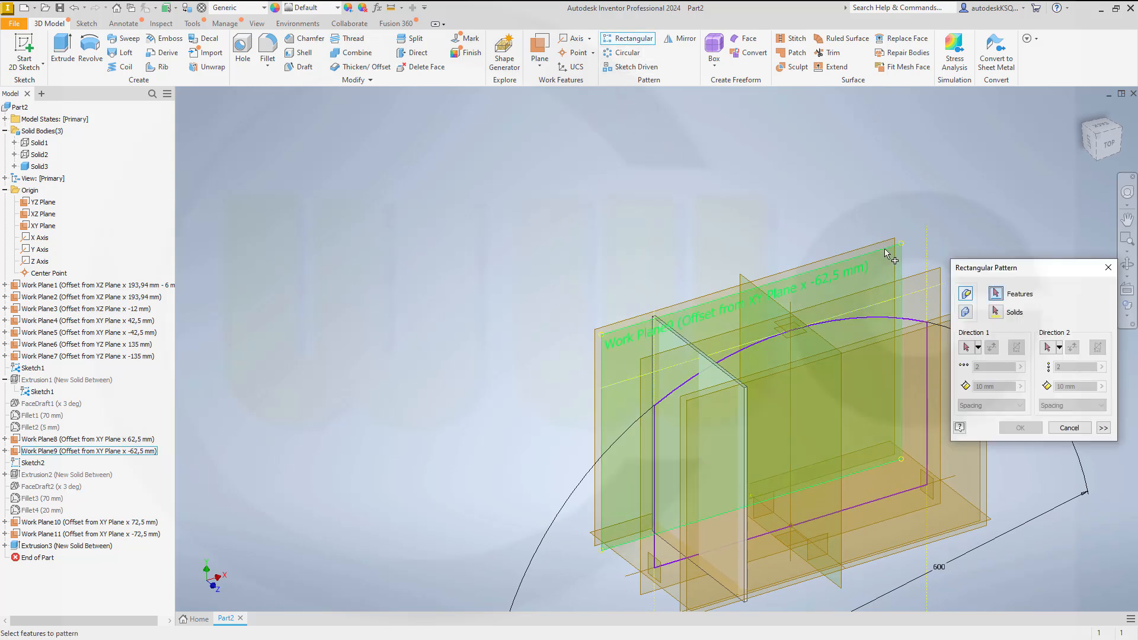
left_click(965, 311)
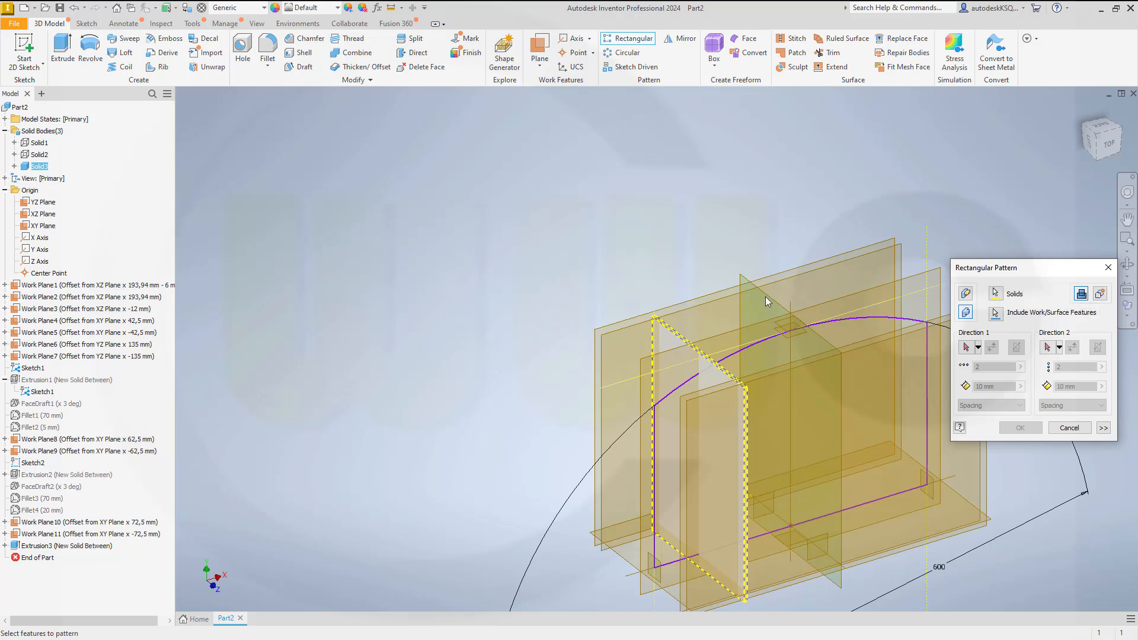
left_click(964, 346)
left_click(41, 240)
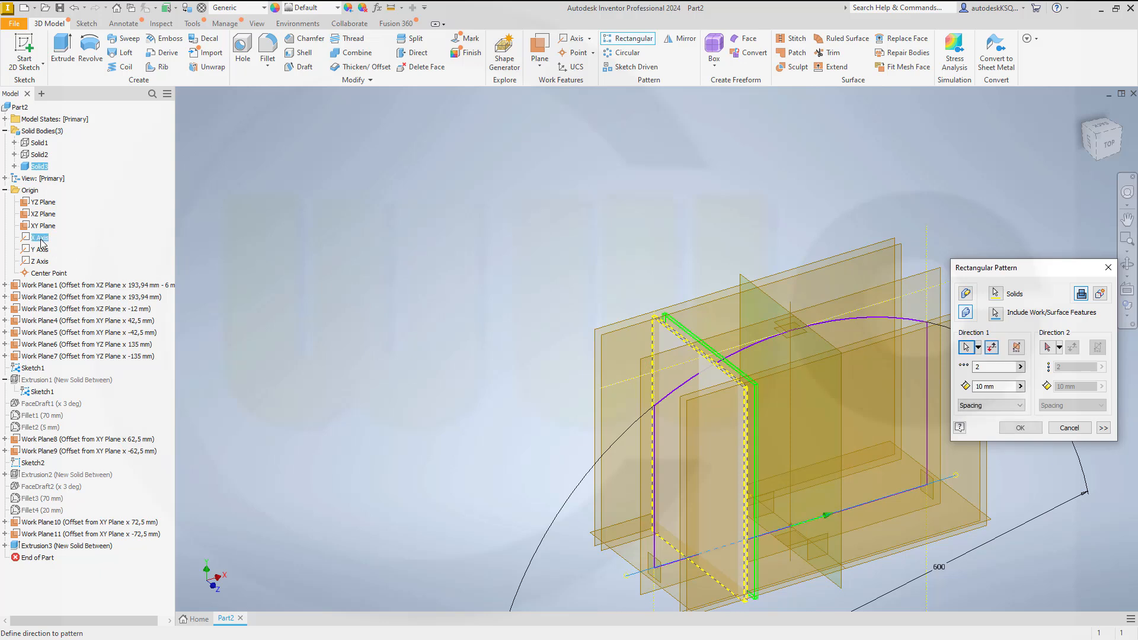
type("6")
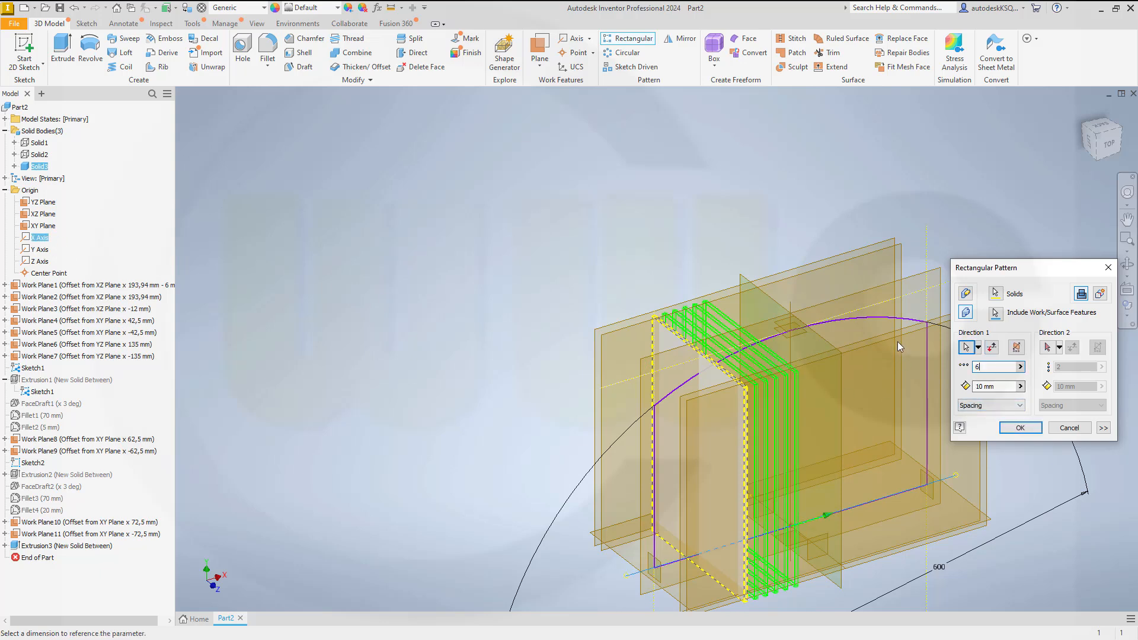
key("Tab")
type("33")
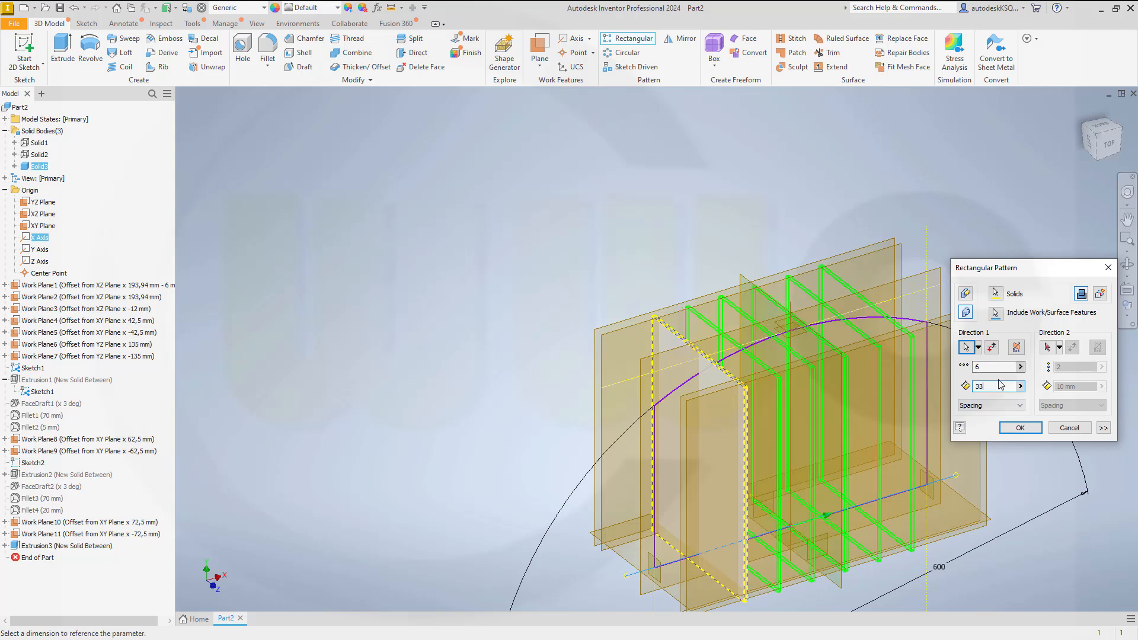
left_click(1021, 429)
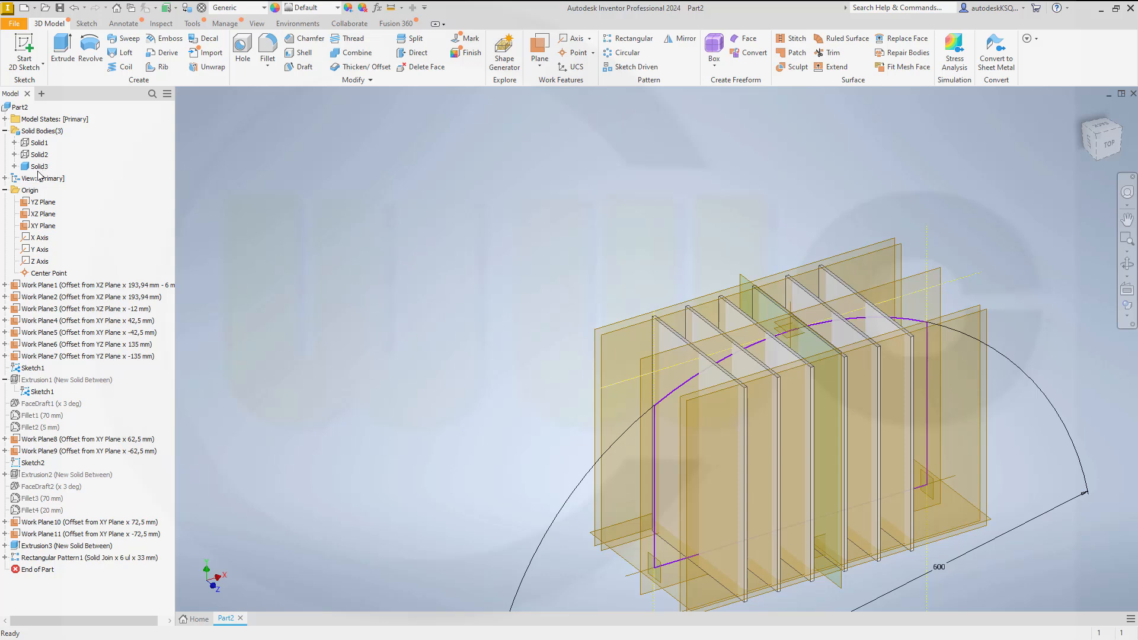
Show Solid2 and combine it as the base body with the patterned rib solid using the Intersect operation.
right_click(39, 155)
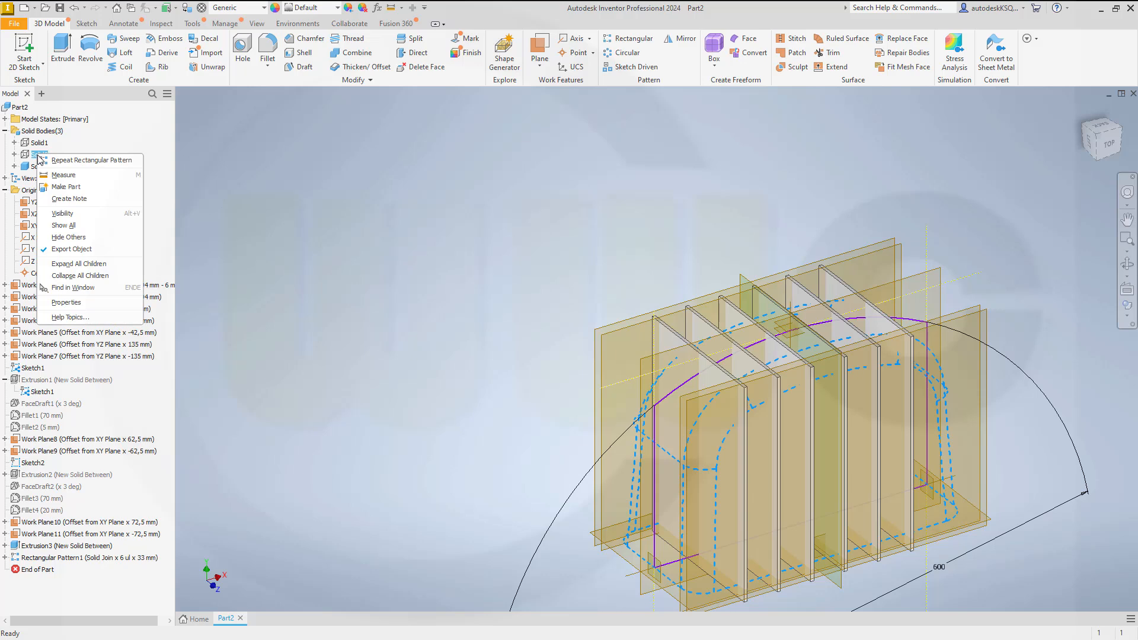
left_click(75, 213)
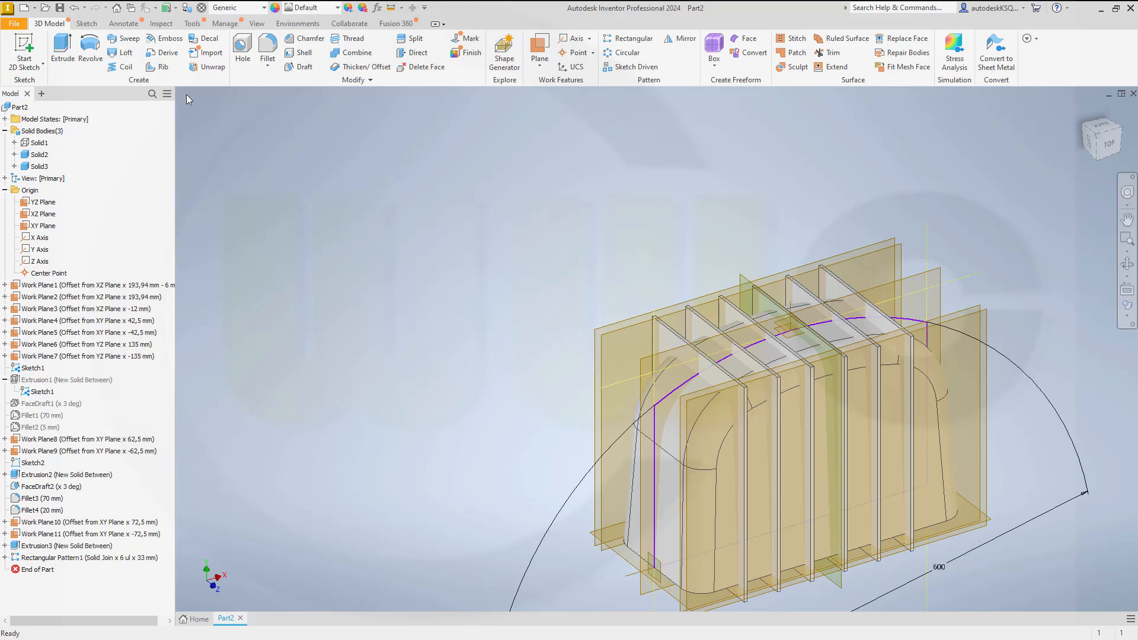
left_click(355, 52)
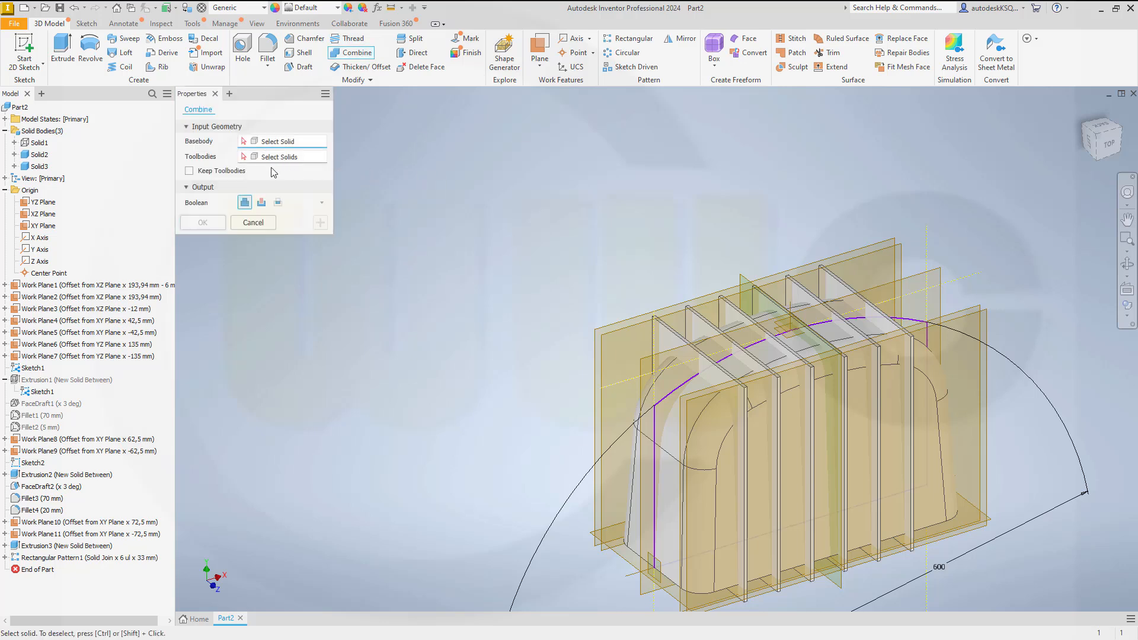
left_click(278, 202)
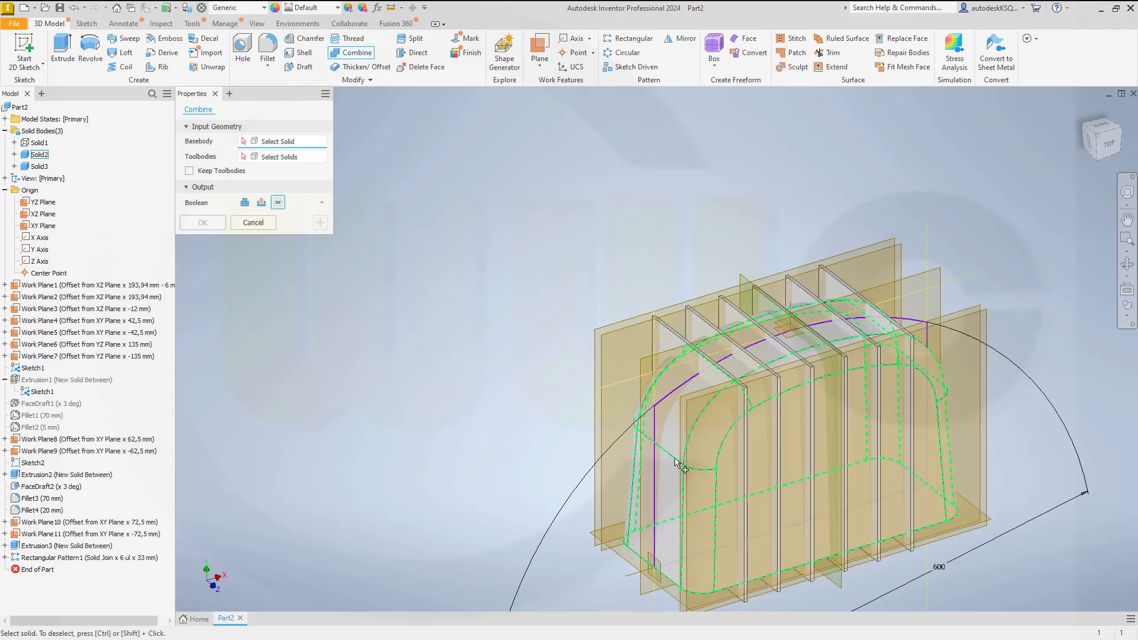
left_click(658, 424)
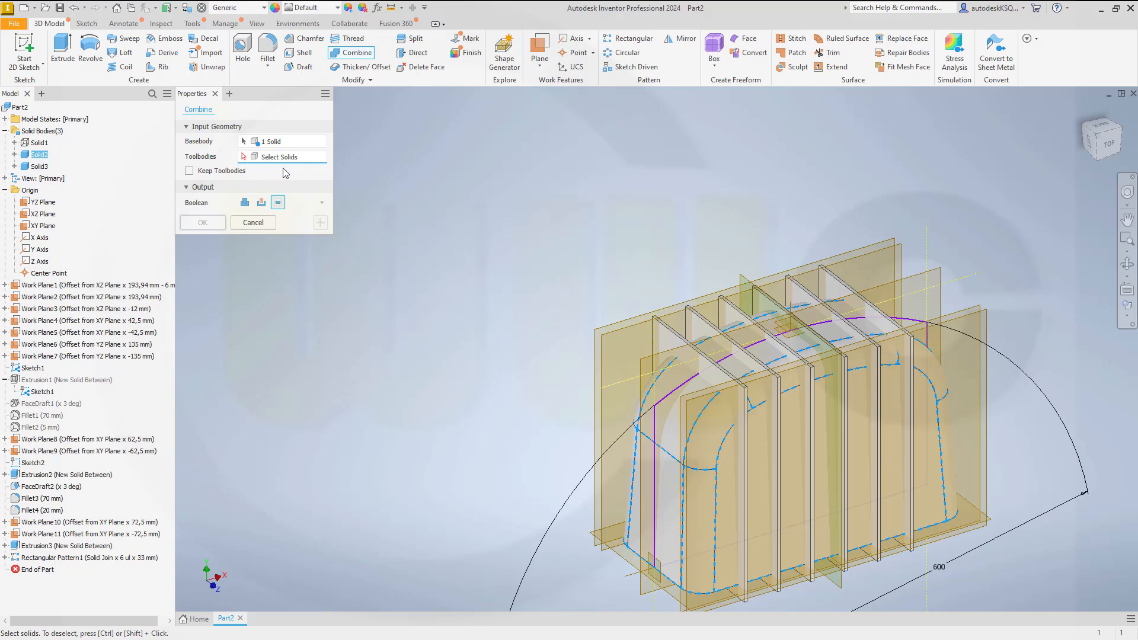
left_click(673, 335)
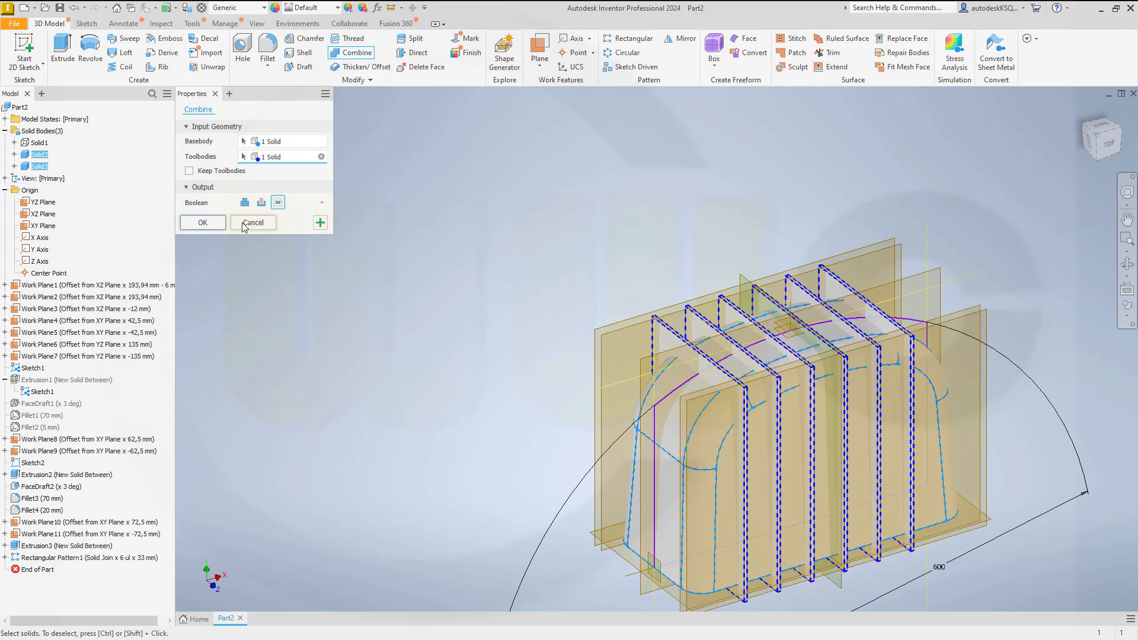
left_click(214, 224)
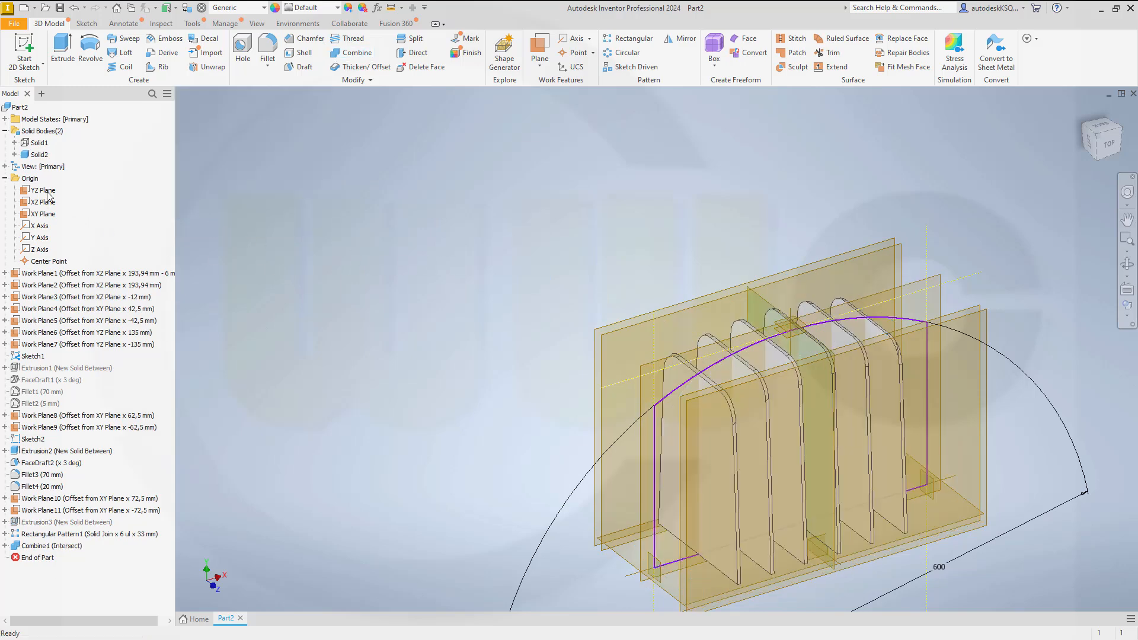
Hide Work Plane1 through Work Plane7.
left_click(55, 277)
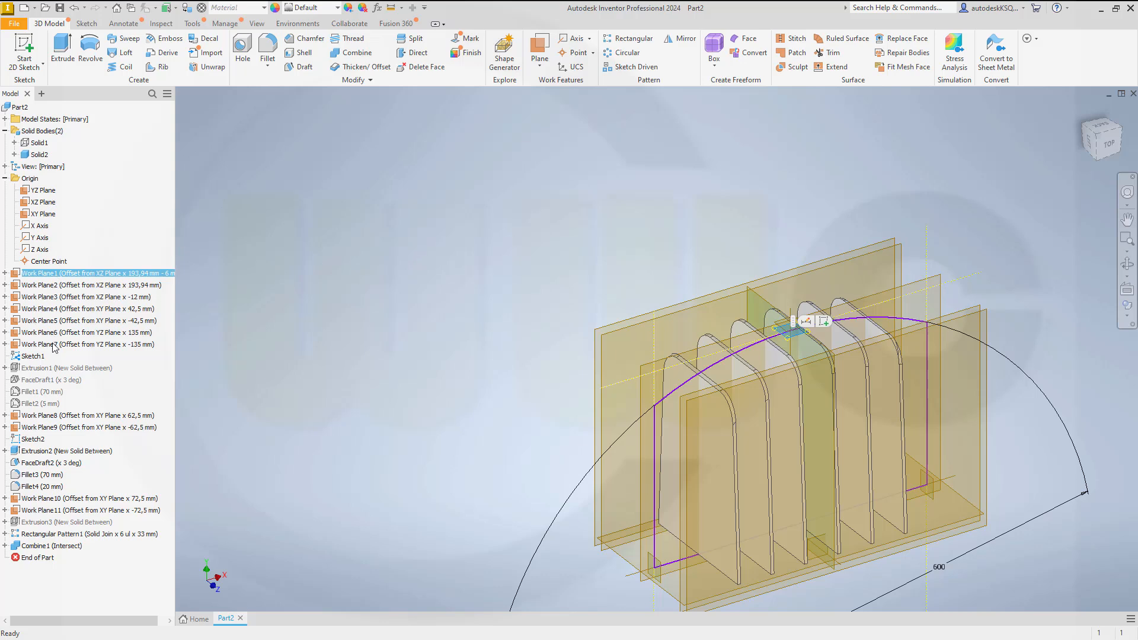
left_click(55, 344, "shift")
right_click(53, 344)
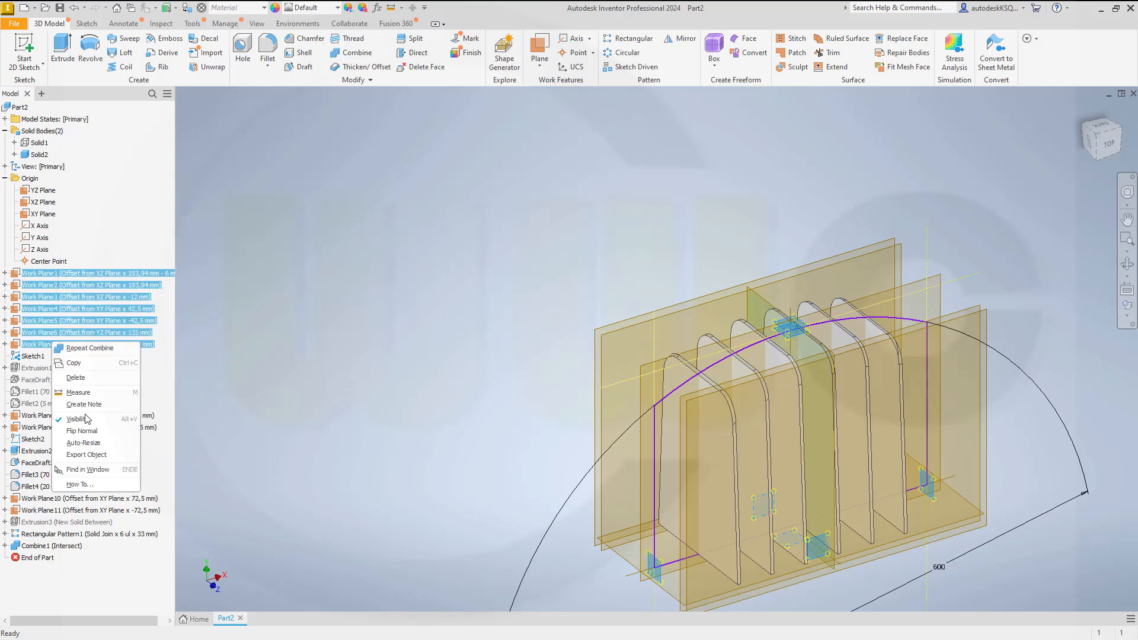
left_click(82, 418)
Move Work Plane8 through Work Plane11 in the feature history to directly after Work Plane7, and hide all four.
left_click_drag(56, 418, 50, 353)
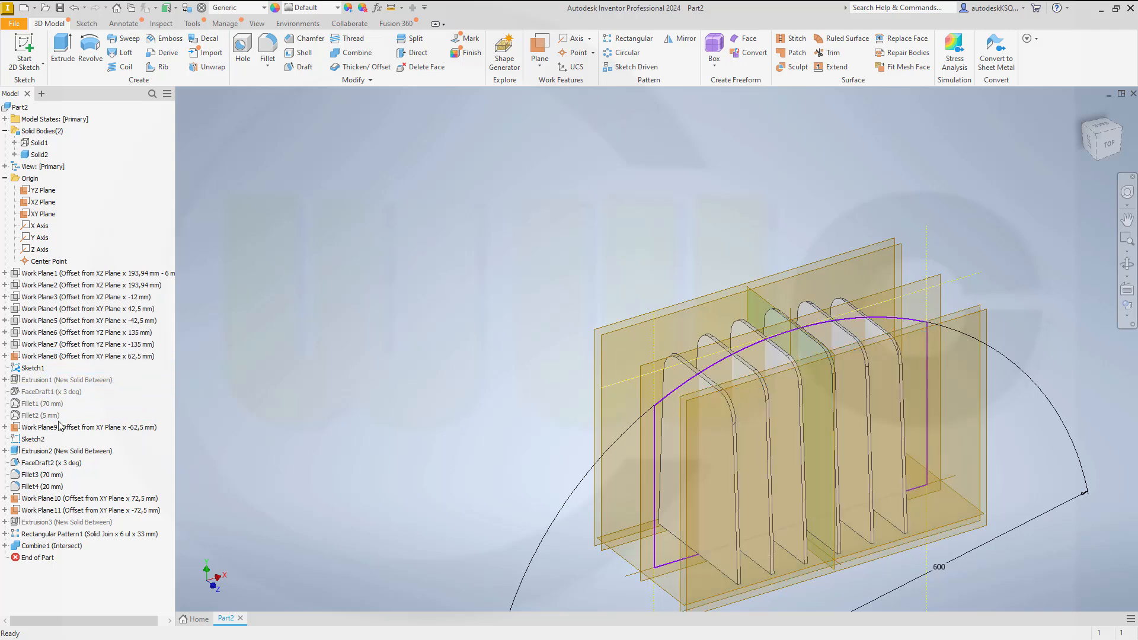
left_click_drag(54, 431, 52, 366)
left_click_drag(86, 499, 67, 385)
left_click(41, 356)
left_click(47, 392, "shift")
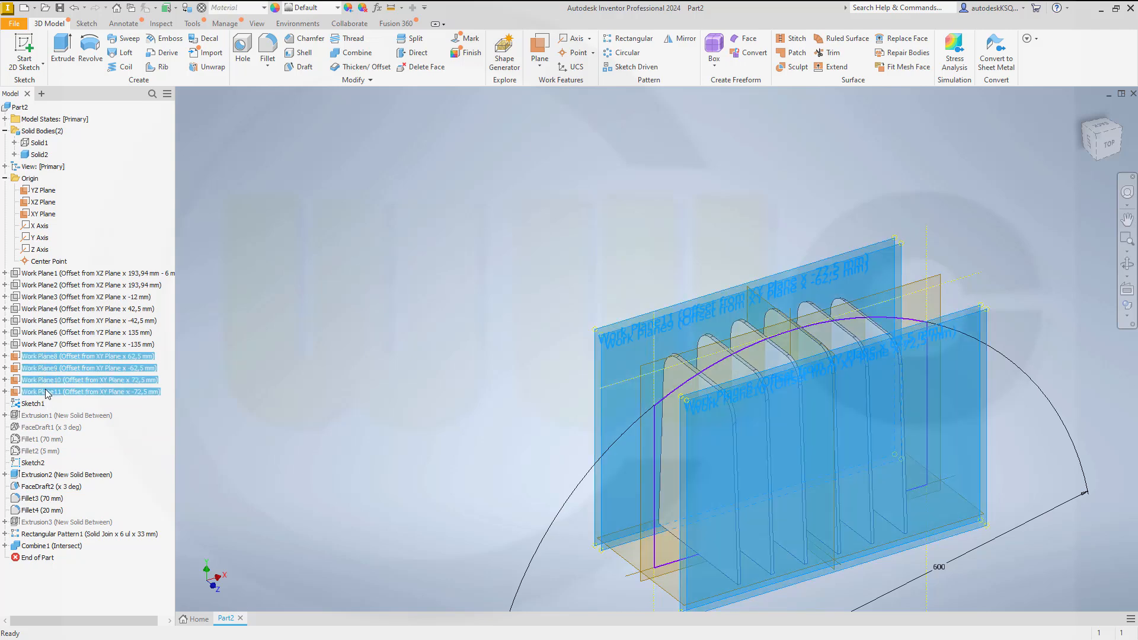
right_click(47, 394)
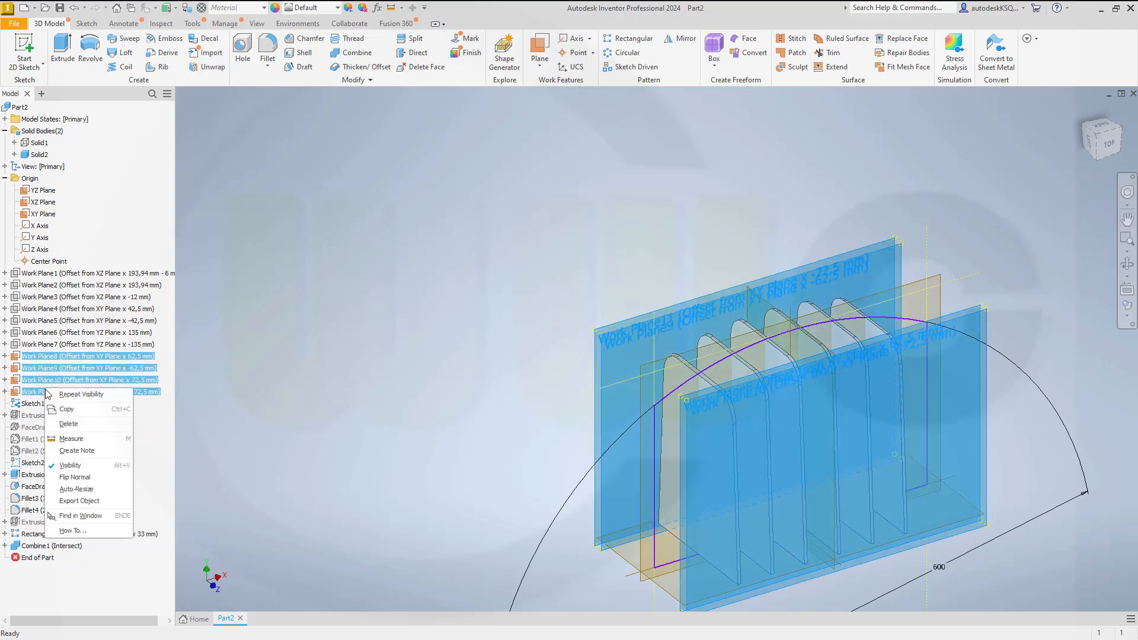
left_click(69, 465)
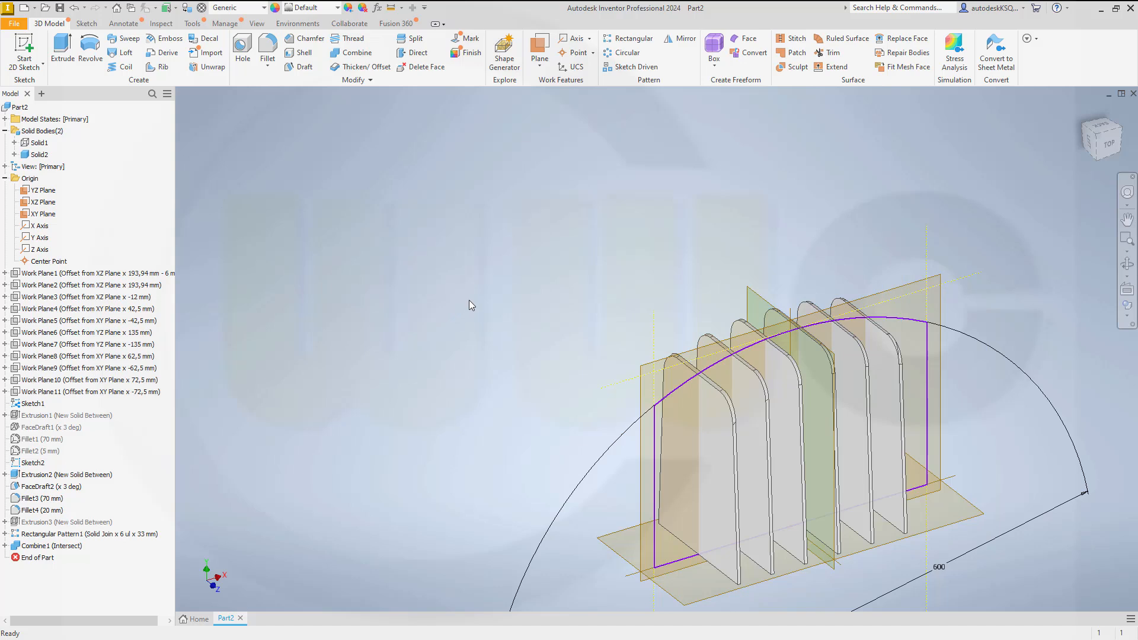
Make the hidden Solid1 body visible together with the intersected ribs.
right_click(39, 145)
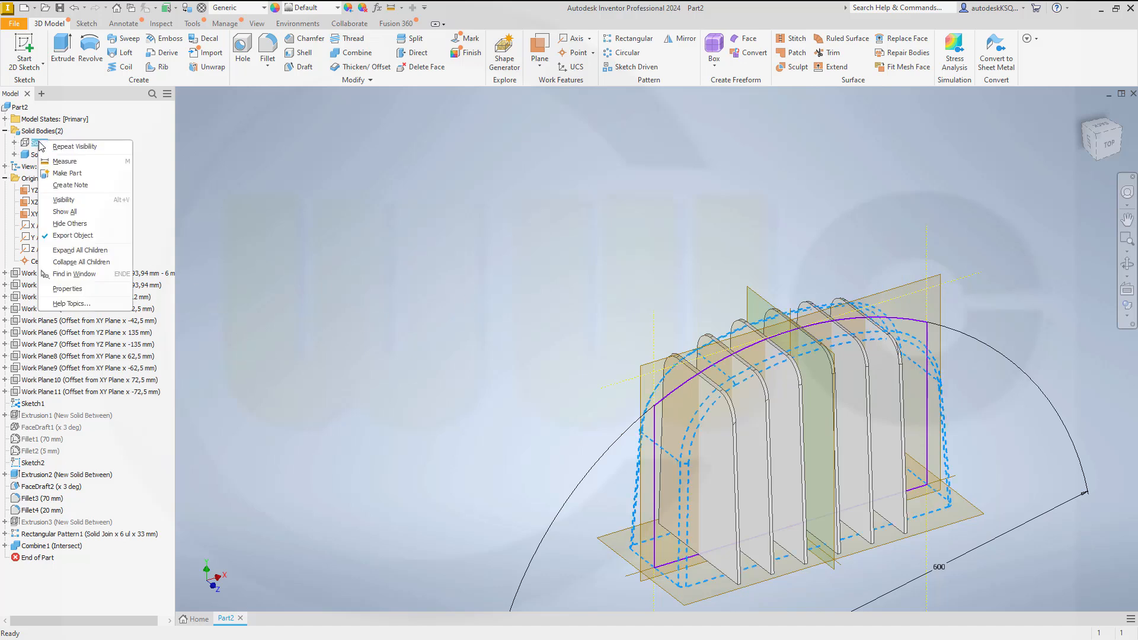
left_click(78, 202)
middle_click_drag(454, 269, 443, 233)
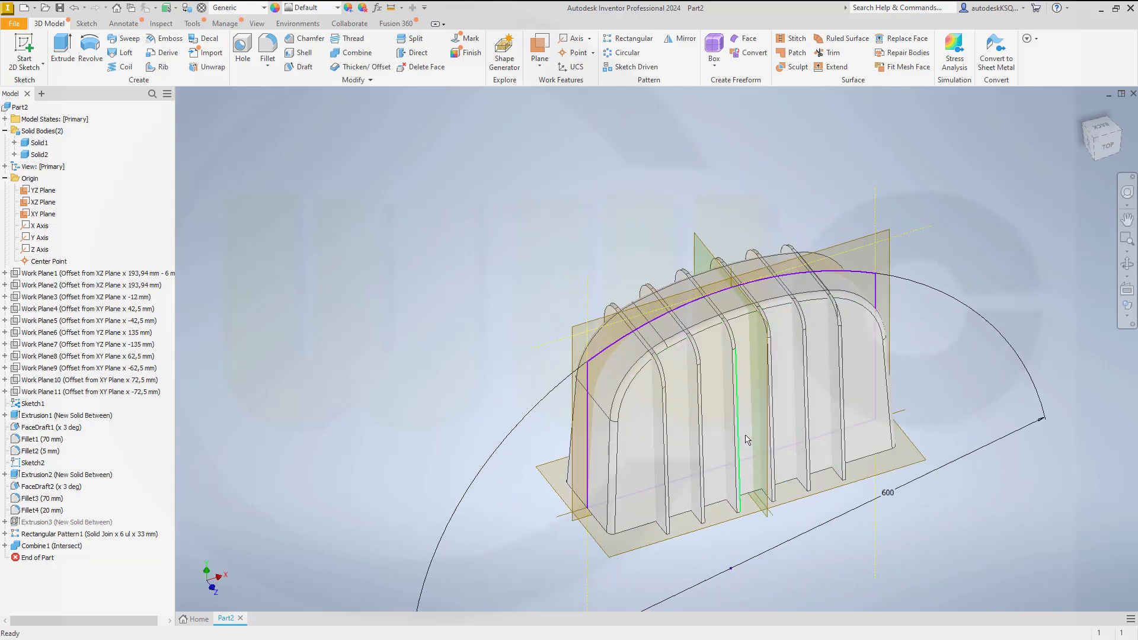